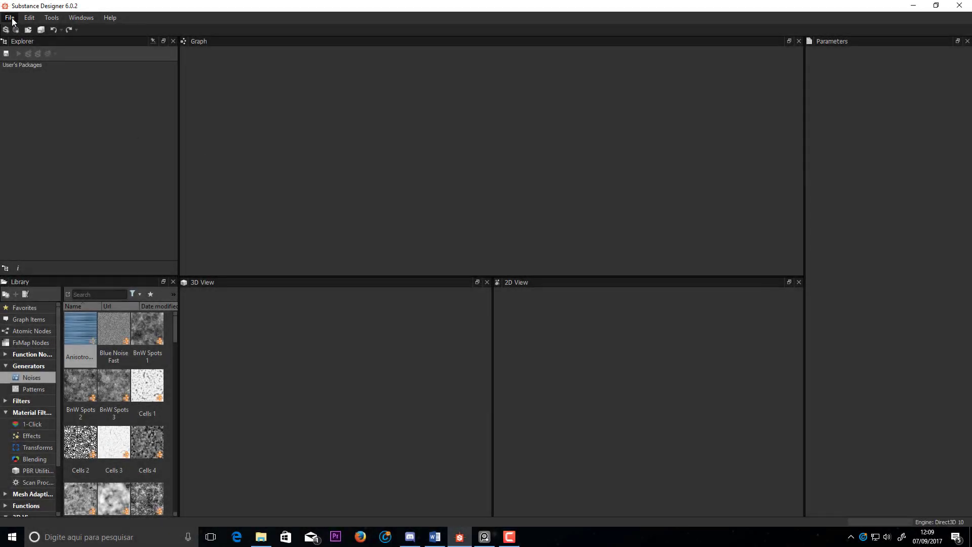
- Create a new substance graph named "Cliff Rock Tutorial" from the Physically Based (Metallic/Roughness) template
{"action": "left_click", "coordinate": [11, 19]}
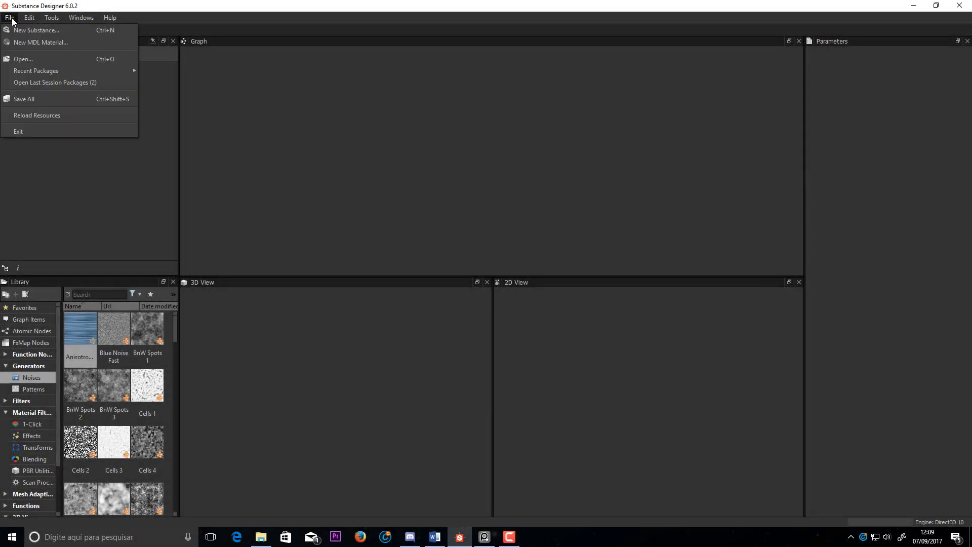
{"action": "left_click", "coordinate": [35, 32]}
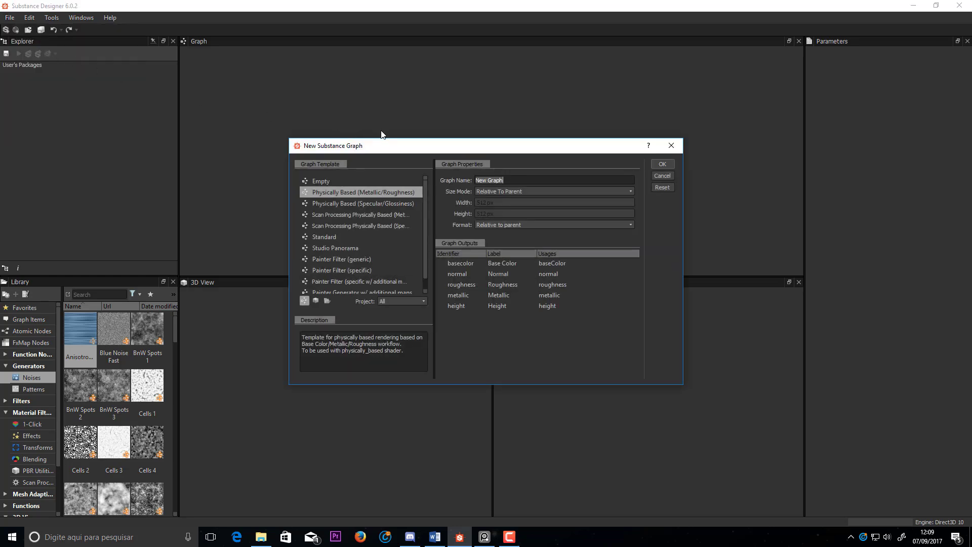
{"action": "left_click_drag", "start_coordinate": [427, 148], "coordinate": [421, 135]}
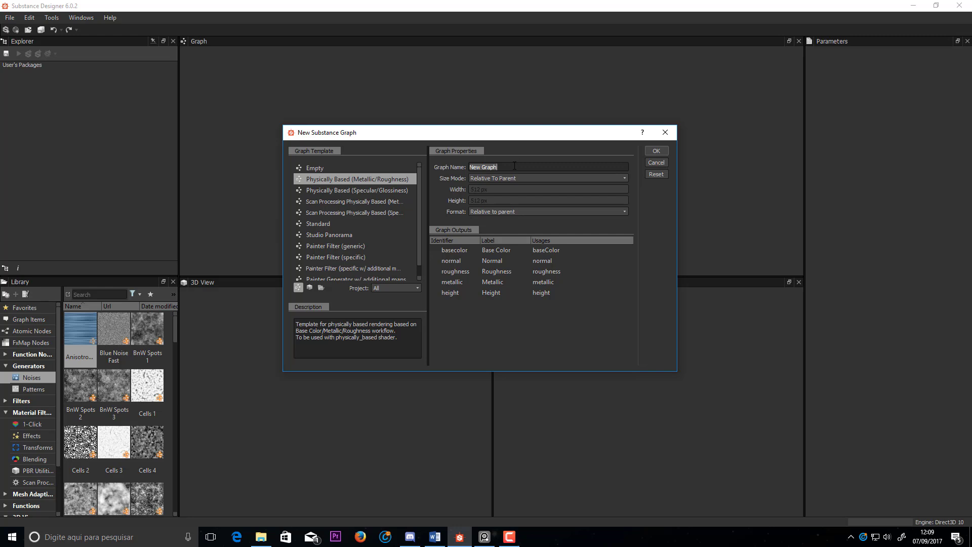
{"action": "type", "text": "R"}
{"action": "key", "text": "BackSpace"}
{"action": "key", "text": "BackSpace"}
{"action": "type", "text": "Cliff Rock Tutorial"}
{"action": "left_click_drag", "start_coordinate": [506, 137], "coordinate": [505, 130]}
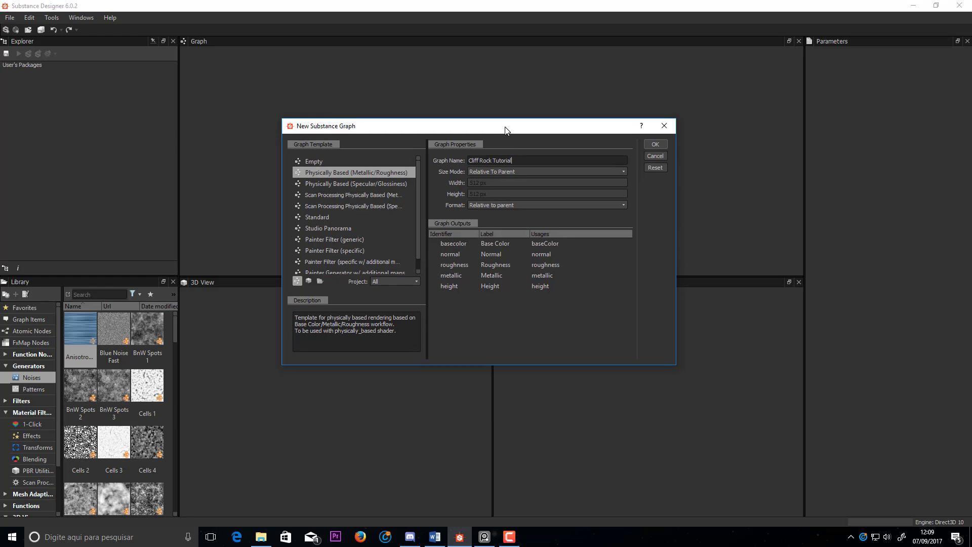
{"action": "left_click", "coordinate": [655, 144]}
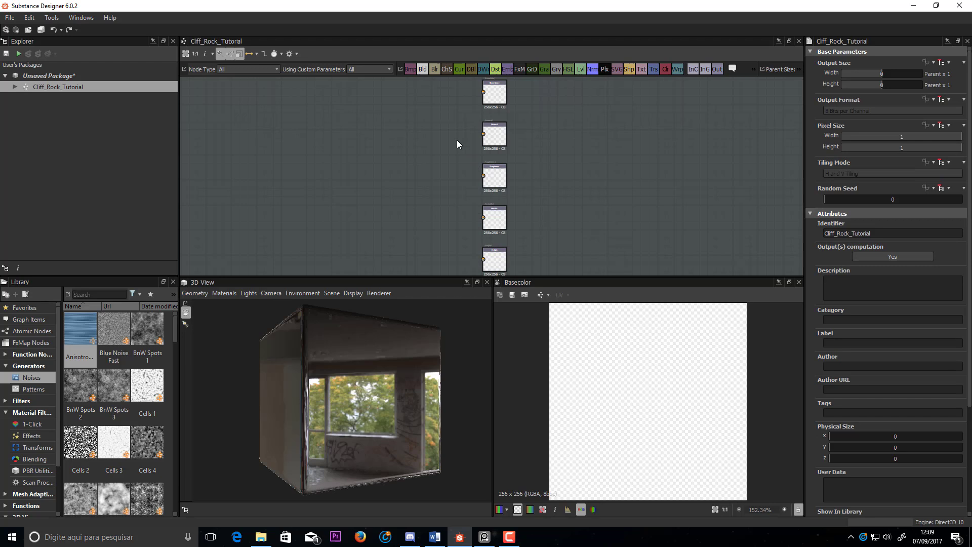
- Examine the new graph's output nodes from Base Color down to Height
{"action": "scroll", "coordinate": [447, 140], "scroll_direction": "down", "scroll_amount": 2}
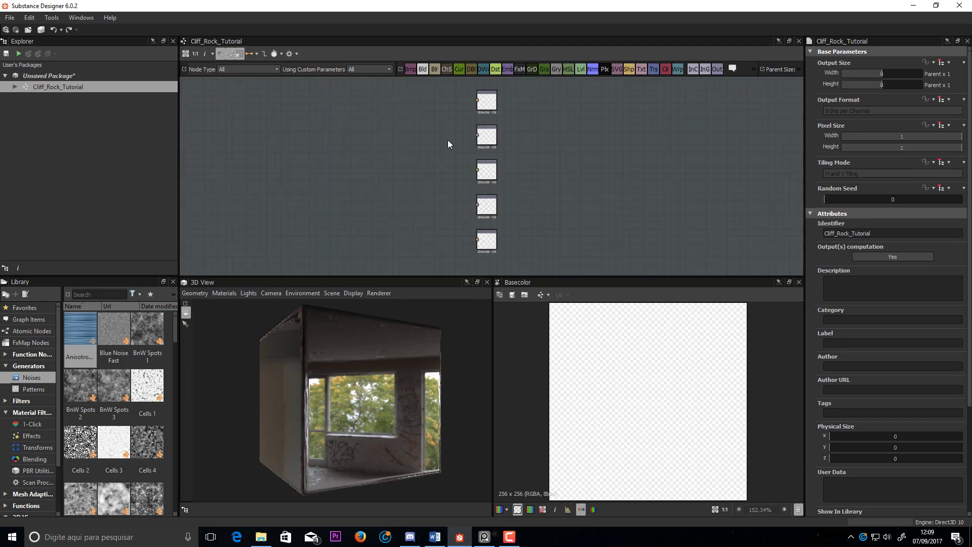
{"action": "middle_click_drag", "start_coordinate": [446, 111], "coordinate": [444, 164]}
{"action": "scroll", "coordinate": [452, 134], "scroll_direction": "up", "scroll_amount": 4}
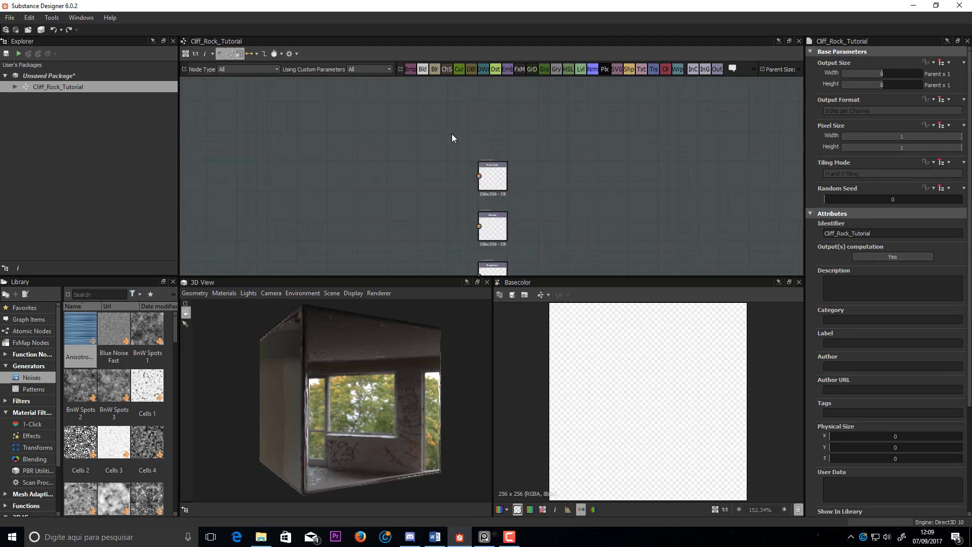
{"action": "middle_click_drag", "start_coordinate": [553, 196], "coordinate": [528, 104]}
{"action": "scroll", "coordinate": [524, 193], "scroll_direction": "up", "scroll_amount": 2}
{"action": "scroll", "coordinate": [527, 147], "scroll_direction": "down", "scroll_amount": 1}
{"action": "scroll", "coordinate": [523, 217], "scroll_direction": "down", "scroll_amount": 3}
{"action": "middle_click_drag", "start_coordinate": [525, 246], "coordinate": [511, 154]}
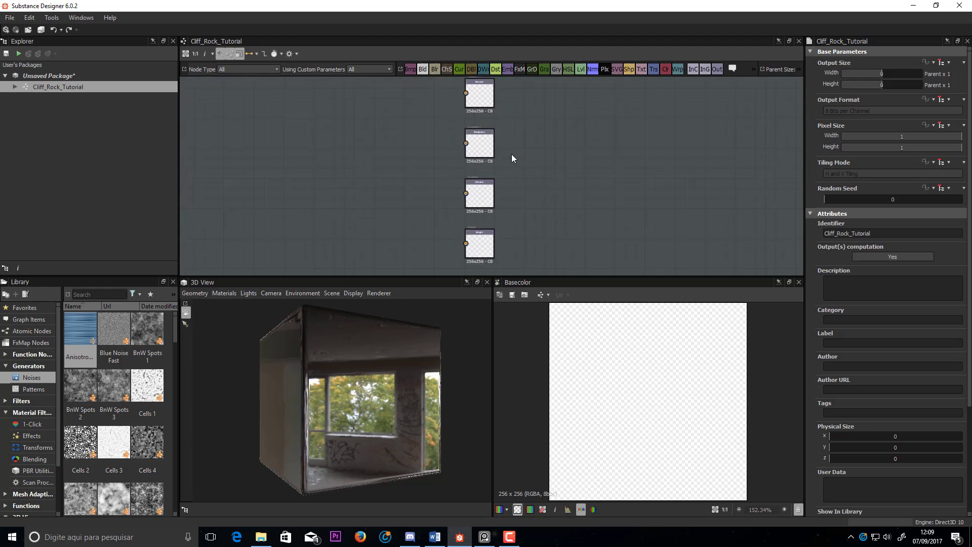
{"action": "scroll", "coordinate": [511, 155], "scroll_direction": "up", "scroll_amount": 4}
{"action": "middle_click_drag", "start_coordinate": [514, 208], "coordinate": [521, 120]}
{"action": "middle_click_drag", "start_coordinate": [528, 219], "coordinate": [542, 143]}
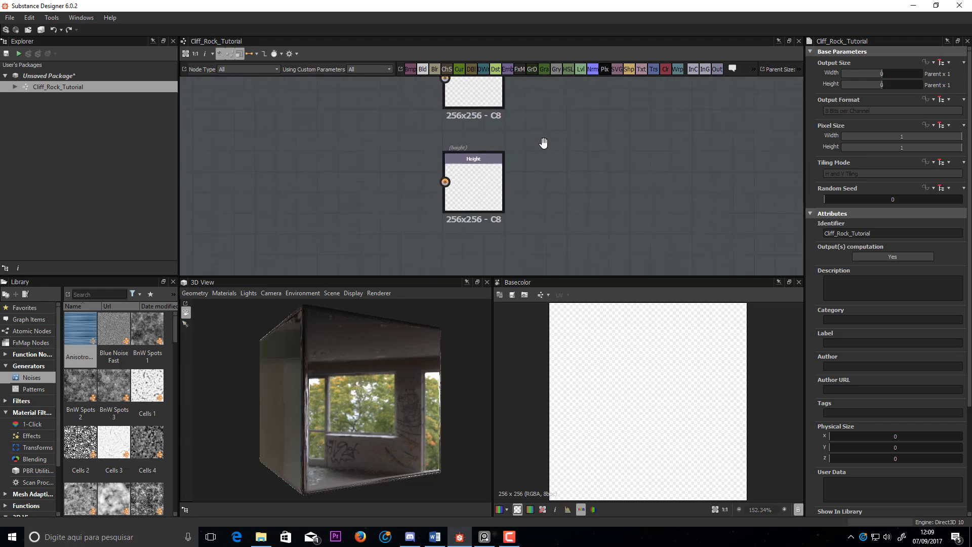
{"action": "scroll", "coordinate": [531, 162], "scroll_direction": "down", "scroll_amount": 3}
{"action": "middle_click_drag", "start_coordinate": [434, 121], "coordinate": [489, 199]}
{"action": "scroll", "coordinate": [487, 197], "scroll_direction": "down", "scroll_amount": 2}
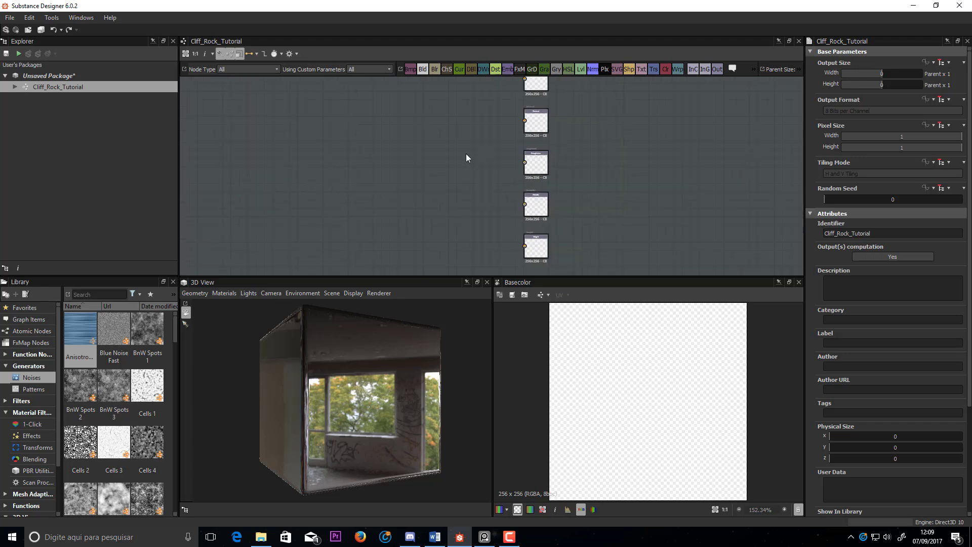
- Add a Polygon 2 node in the empty graph area well ahead of the output nodes
{"action": "middle_click_drag", "start_coordinate": [465, 162], "coordinate": [558, 150]}
{"action": "scroll", "coordinate": [463, 172], "scroll_direction": "down", "scroll_amount": 1}
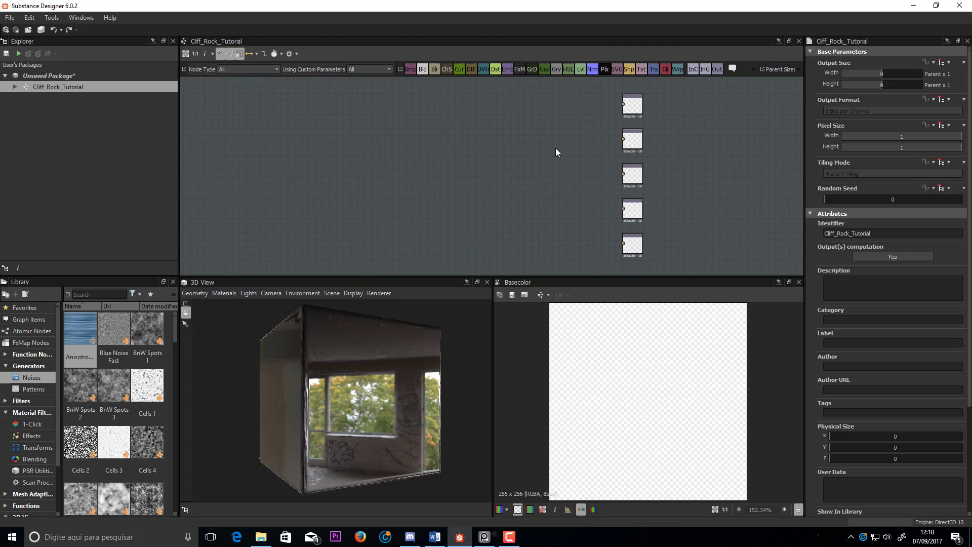
{"action": "scroll", "coordinate": [439, 147], "scroll_direction": "down", "scroll_amount": 2}
{"action": "middle_click_drag", "start_coordinate": [439, 147], "coordinate": [459, 159]}
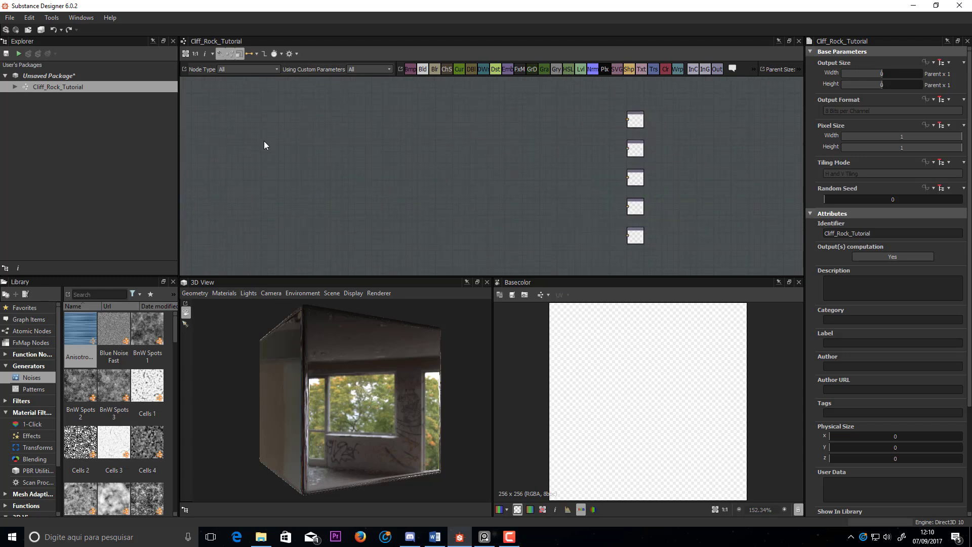
{"action": "key", "text": "space"}
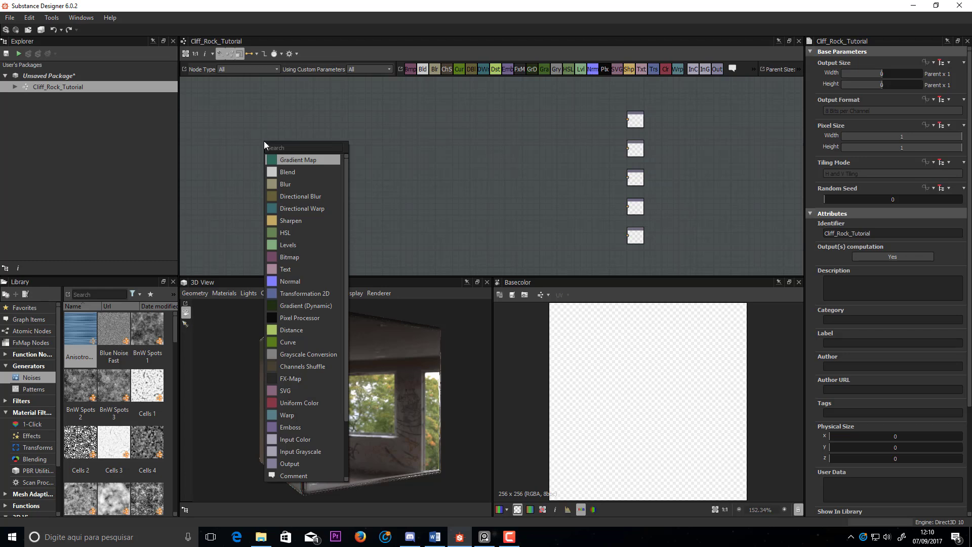
{"action": "type", "text": "pol"}
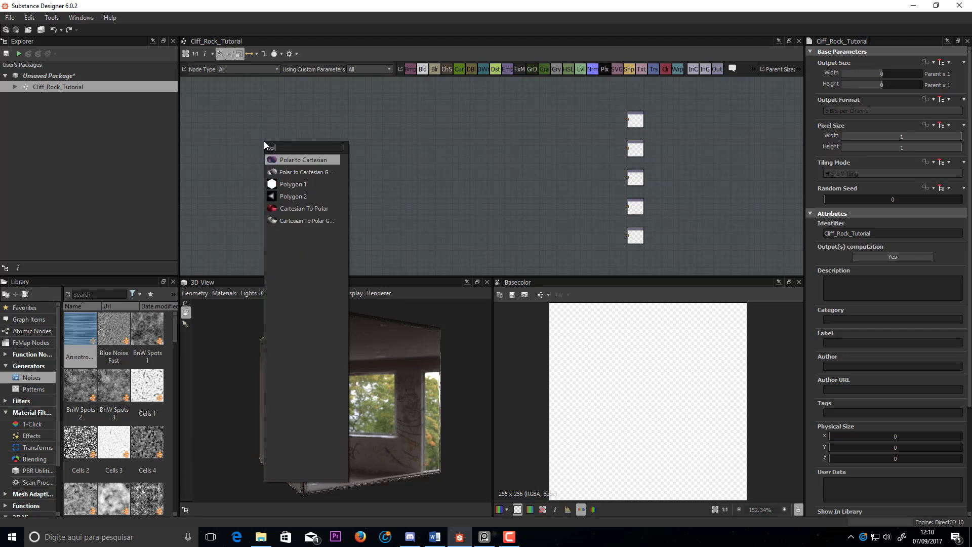
{"action": "left_click", "coordinate": [303, 198]}
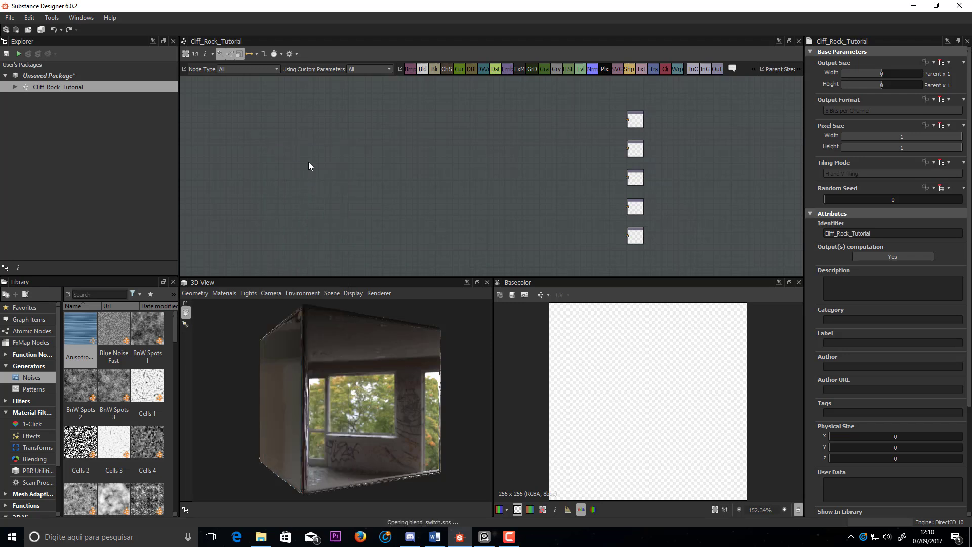
{"action": "left_click_drag", "start_coordinate": [264, 144], "coordinate": [231, 152]}
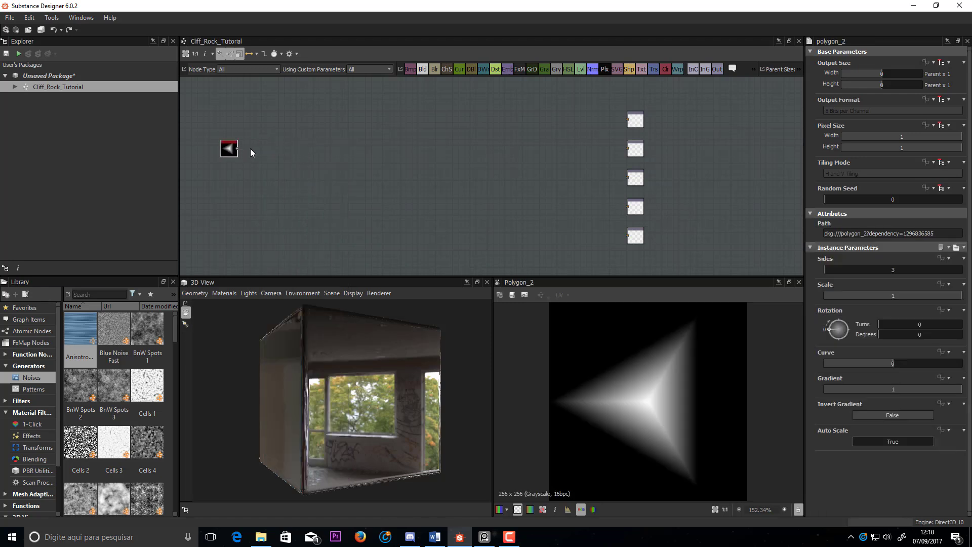
{"action": "middle_click_drag", "start_coordinate": [251, 148], "coordinate": [416, 140]}
{"action": "scroll", "coordinate": [417, 141], "scroll_direction": "down", "scroll_amount": 1}
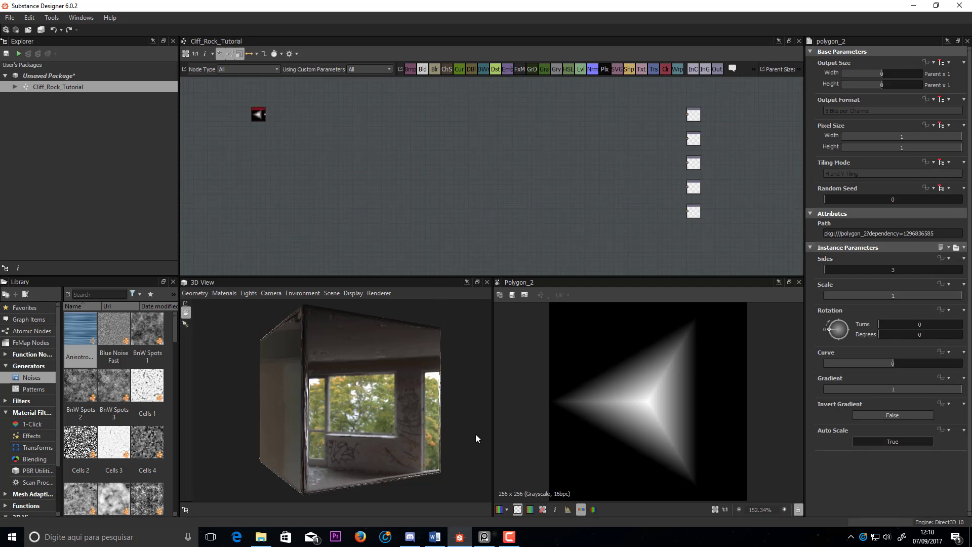
- Switch to PureRef and adjust the cliff rock reference photo to show a wider area of the rock
{"action": "left_click", "coordinate": [485, 537]}
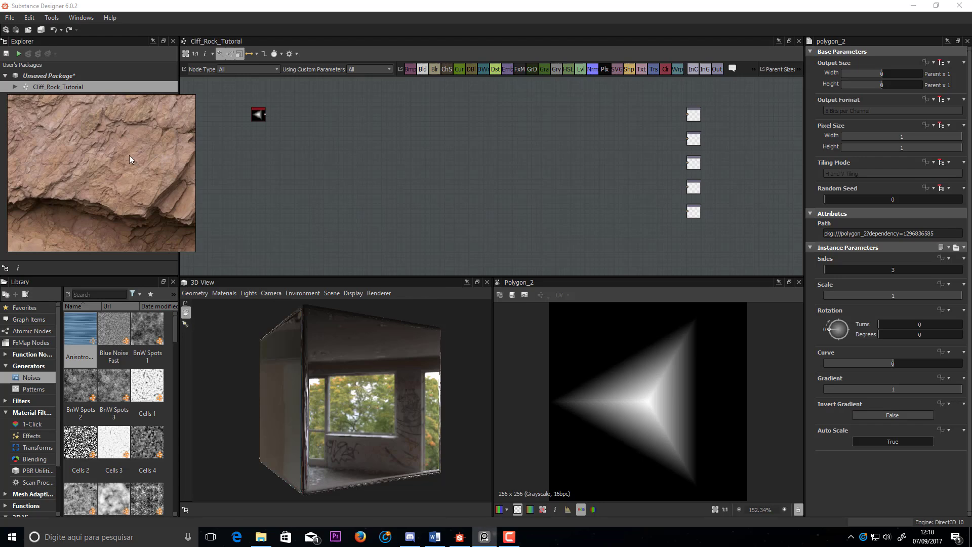
{"action": "mouse_move", "coordinate": [129, 154]}
{"action": "right_mouse_down"}
{"action": "mouse_move", "coordinate": [160, 214]}
{"action": "mouse_move", "coordinate": [202, 129]}
{"action": "mouse_move", "coordinate": [136, 149]}
{"action": "right_mouse_up"}
{"action": "scroll", "coordinate": [123, 167], "scroll_direction": "down", "scroll_amount": 2}
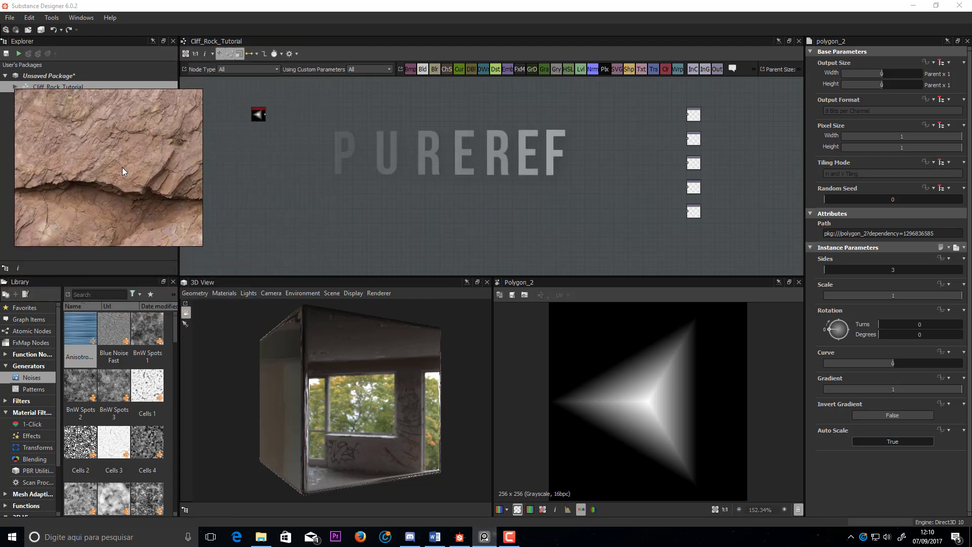
{"action": "scroll", "coordinate": [122, 167], "scroll_direction": "down", "scroll_amount": 2}
{"action": "scroll", "coordinate": [122, 184], "scroll_direction": "up", "scroll_amount": 2}
{"action": "scroll", "coordinate": [115, 212], "scroll_direction": "down", "scroll_amount": 3}
{"action": "middle_click_drag", "start_coordinate": [114, 213], "coordinate": [141, 147]}
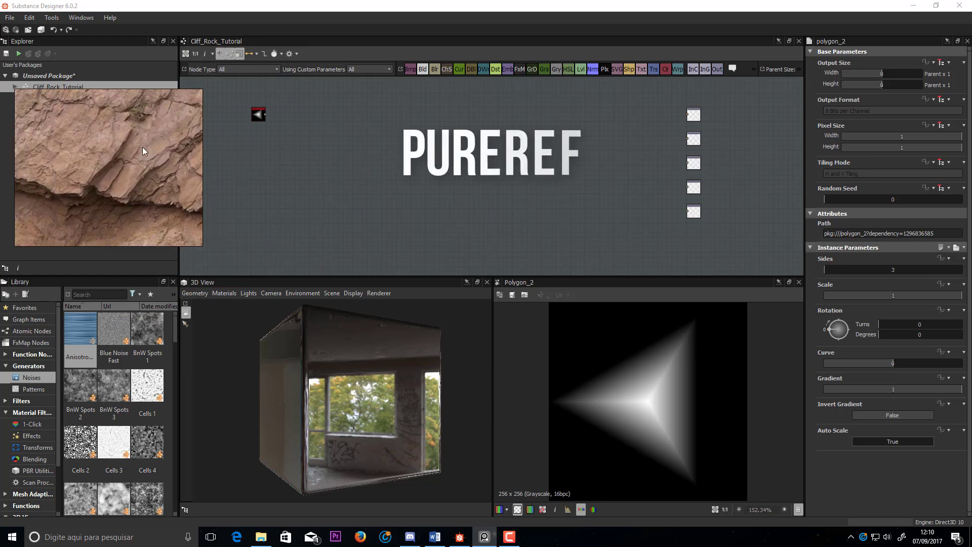
{"action": "left_click_drag", "start_coordinate": [142, 147], "coordinate": [135, 168]}
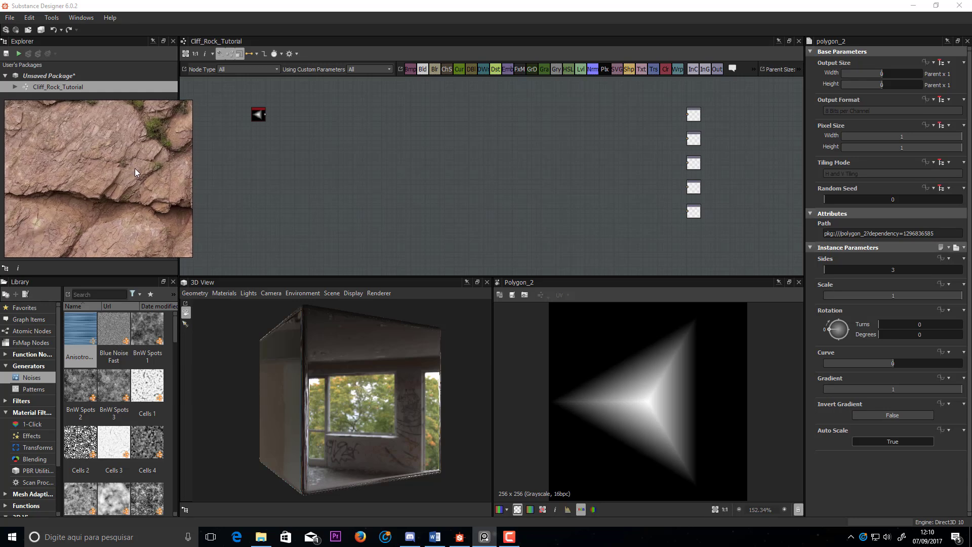
- Shrink the floating cliff reference image so that it fits within the Explorer area without covering the graph
{"action": "left_click", "coordinate": [343, 124]}
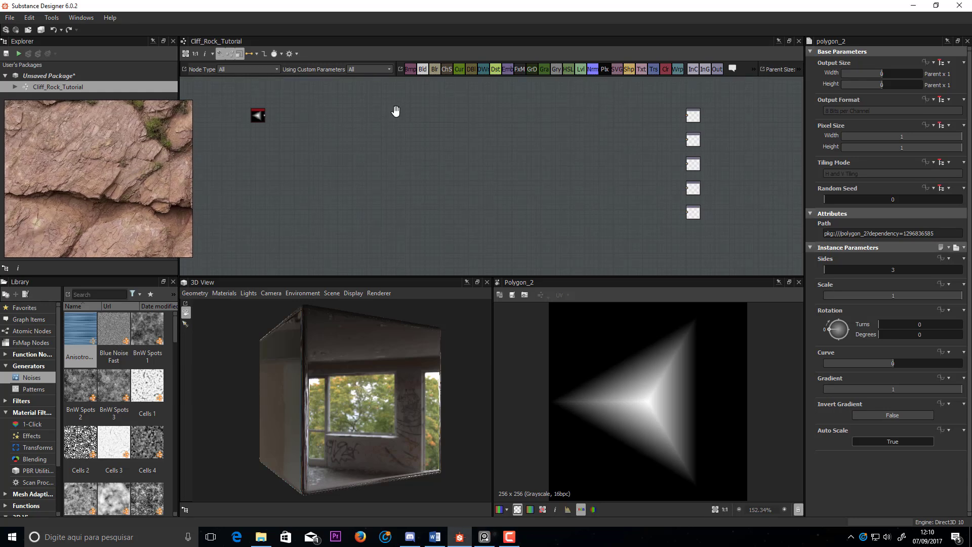
{"action": "middle_click_drag", "start_coordinate": [396, 110], "coordinate": [398, 122]}
{"action": "left_click_drag", "start_coordinate": [192, 159], "coordinate": [172, 163]}
{"action": "left_click_drag", "start_coordinate": [97, 103], "coordinate": [97, 115]}
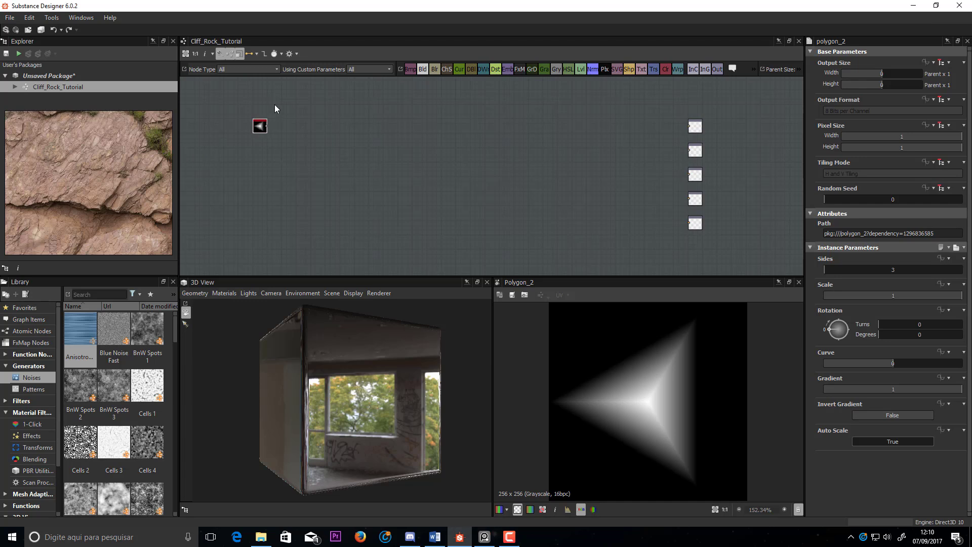
- Set the Polygon 2 node's sides to 5 and connect it to a new Blur HQ Grayscale node
{"action": "scroll", "coordinate": [279, 106], "scroll_direction": "up", "scroll_amount": 2}
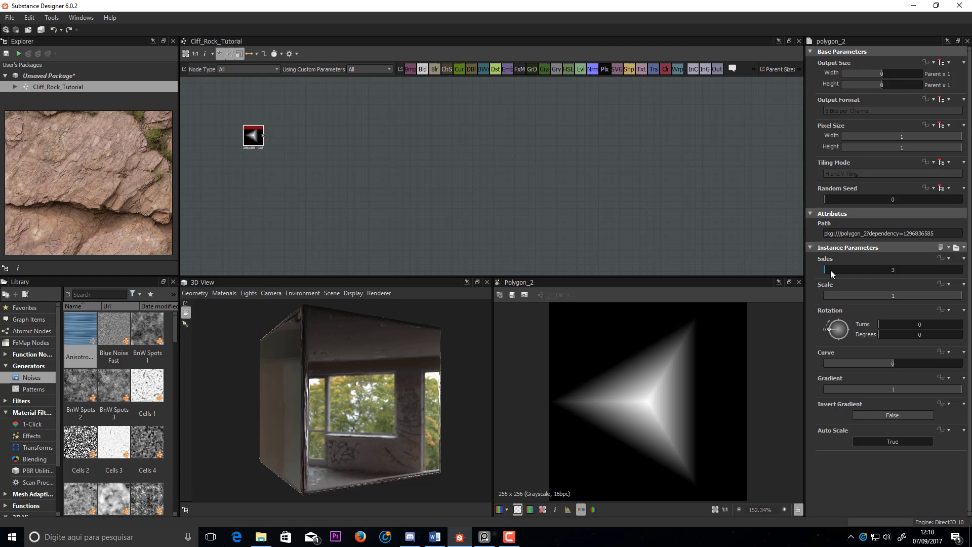
{"action": "left_click_drag", "start_coordinate": [831, 269], "coordinate": [834, 272]}
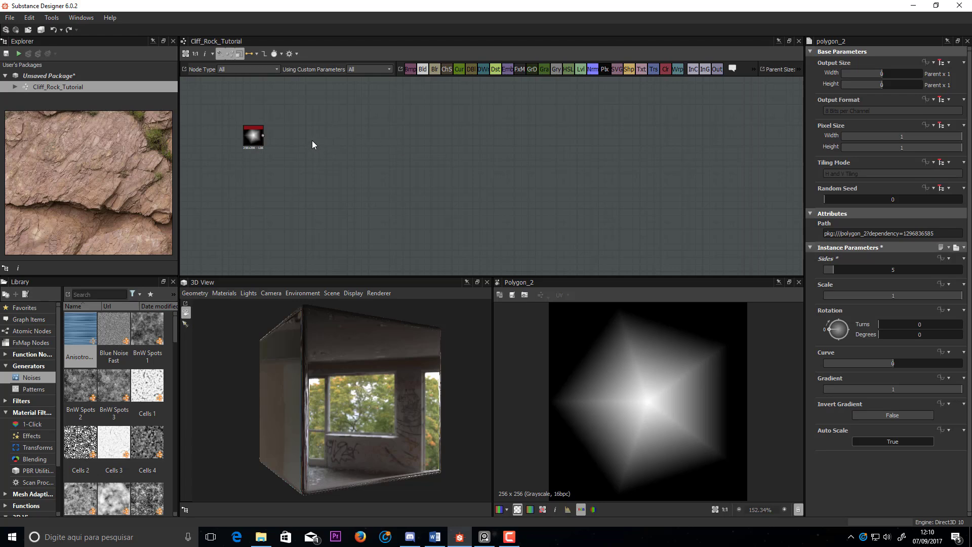
{"action": "key", "text": "space"}
{"action": "type", "text": "blur"}
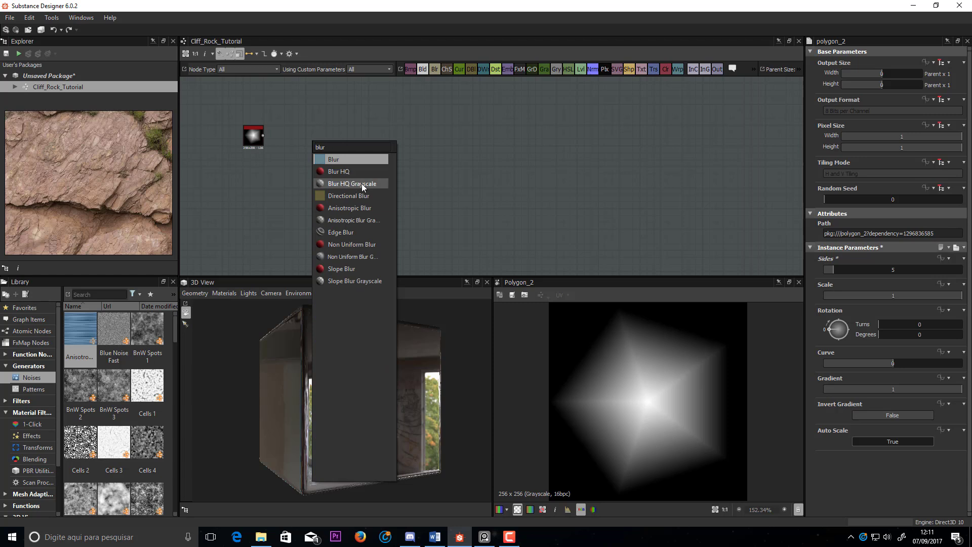
{"action": "left_click", "coordinate": [366, 183]}
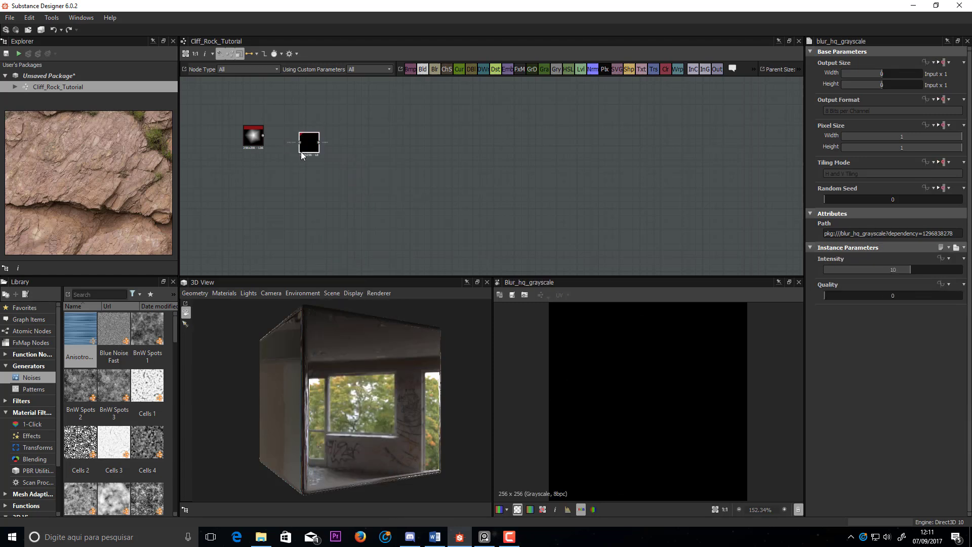
{"action": "mouse_move", "coordinate": [311, 149]}
{"action": "left_mouse_down"}
{"action": "mouse_move", "coordinate": [318, 143]}
{"action": "mouse_move", "coordinate": [307, 136]}
{"action": "left_mouse_up"}
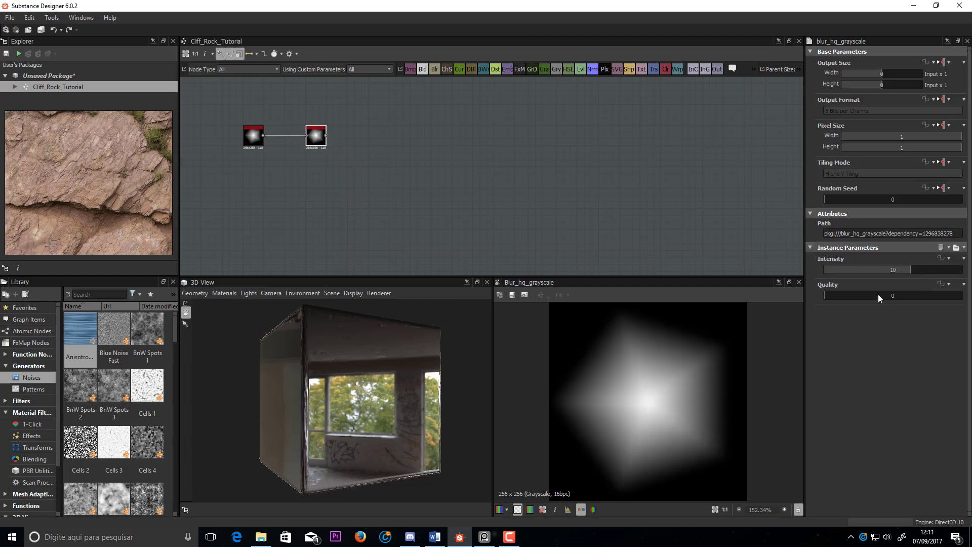
- Set the Blur HQ Grayscale node's quality to 1 and its intensity to about 9.65
{"action": "left_click", "coordinate": [938, 296]}
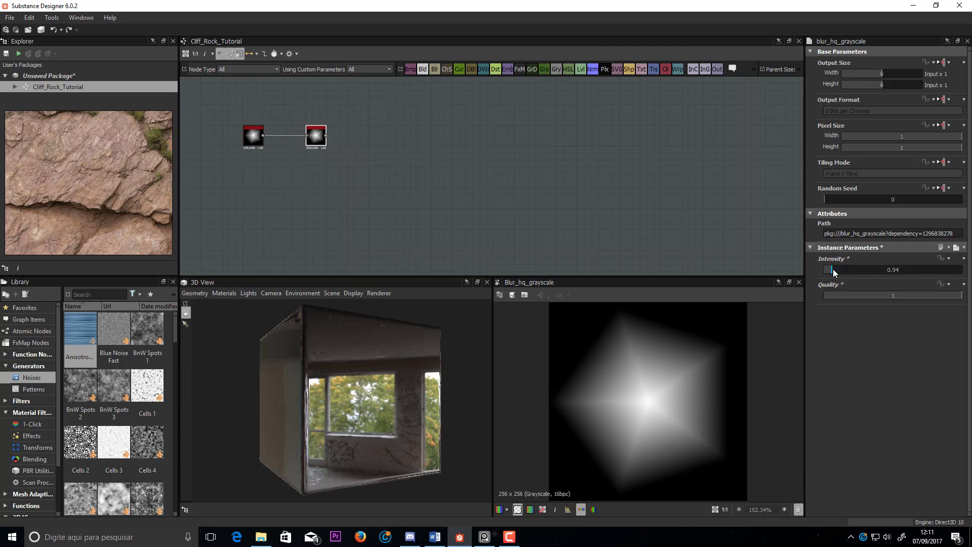
{"action": "left_click", "coordinate": [911, 270]}
{"action": "left_click_drag", "start_coordinate": [911, 277], "coordinate": [859, 280]}
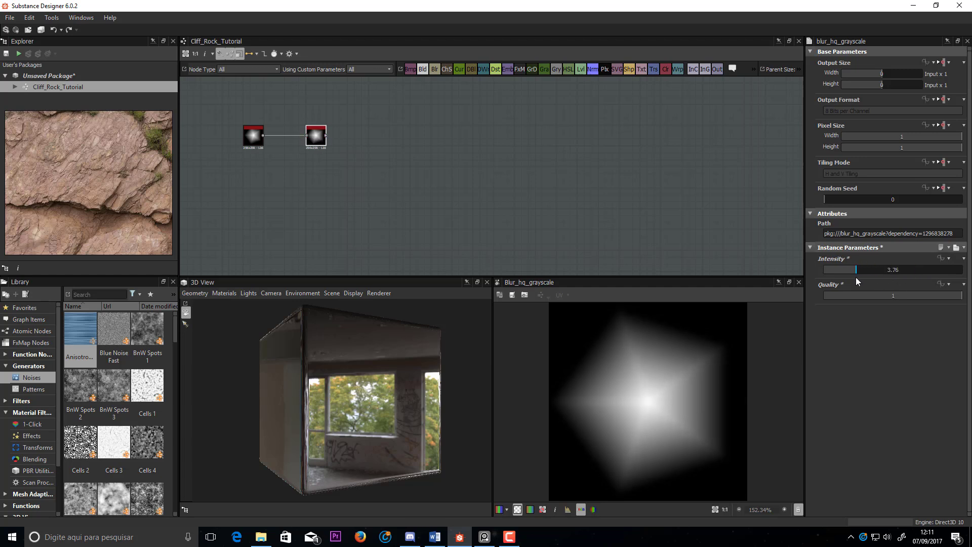
{"action": "left_click", "coordinate": [838, 271]}
{"action": "mouse_move", "coordinate": [869, 271]}
{"action": "left_mouse_down"}
{"action": "mouse_move", "coordinate": [938, 257]}
{"action": "mouse_move", "coordinate": [909, 264]}
{"action": "left_mouse_up"}
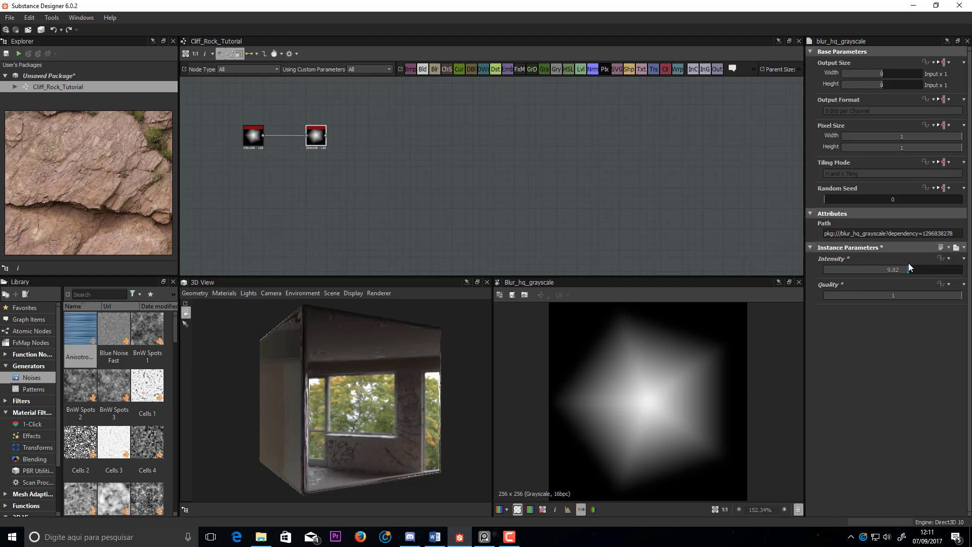
- Reduce the Polygon 2 node's scale to about 0.84 and reselect the blur node
{"action": "left_click", "coordinate": [258, 139]}
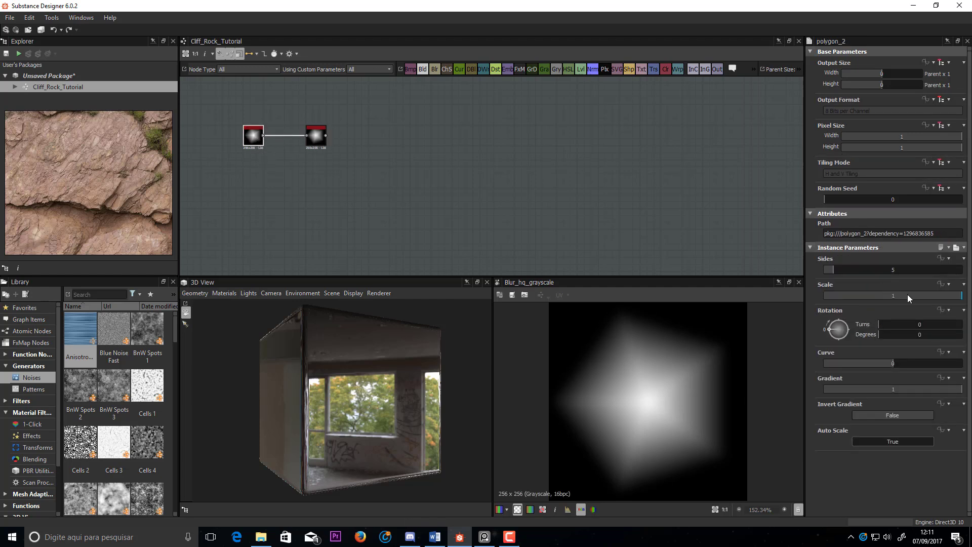
{"action": "mouse_move", "coordinate": [931, 296]}
{"action": "left_mouse_down"}
{"action": "mouse_move", "coordinate": [946, 302]}
{"action": "mouse_move", "coordinate": [936, 304]}
{"action": "left_mouse_up"}
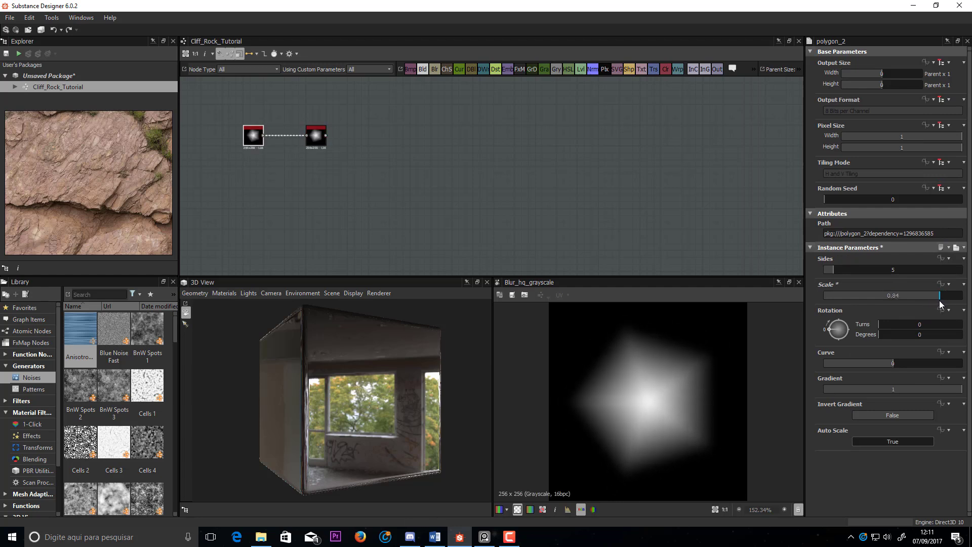
{"action": "left_click", "coordinate": [369, 142]}
{"action": "left_click", "coordinate": [322, 135]}
- Add a Levels node next to the Blur HQ Grayscale node
{"action": "scroll", "coordinate": [314, 126], "scroll_direction": "down", "scroll_amount": 3}
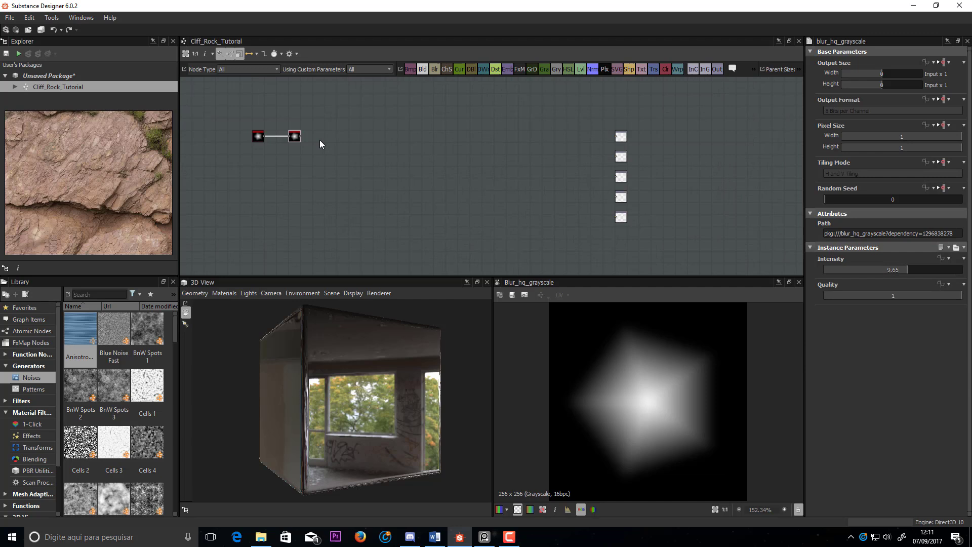
{"action": "middle_click_drag", "start_coordinate": [317, 133], "coordinate": [396, 145]}
{"action": "scroll", "coordinate": [390, 143], "scroll_direction": "up", "scroll_amount": 2}
{"action": "left_click_drag", "start_coordinate": [274, 122], "coordinate": [293, 154]}
{"action": "left_click", "coordinate": [332, 128]}
{"action": "scroll", "coordinate": [316, 149], "scroll_direction": "up", "scroll_amount": 3}
{"action": "left_click", "coordinate": [314, 141]}
{"action": "key", "text": "space"}
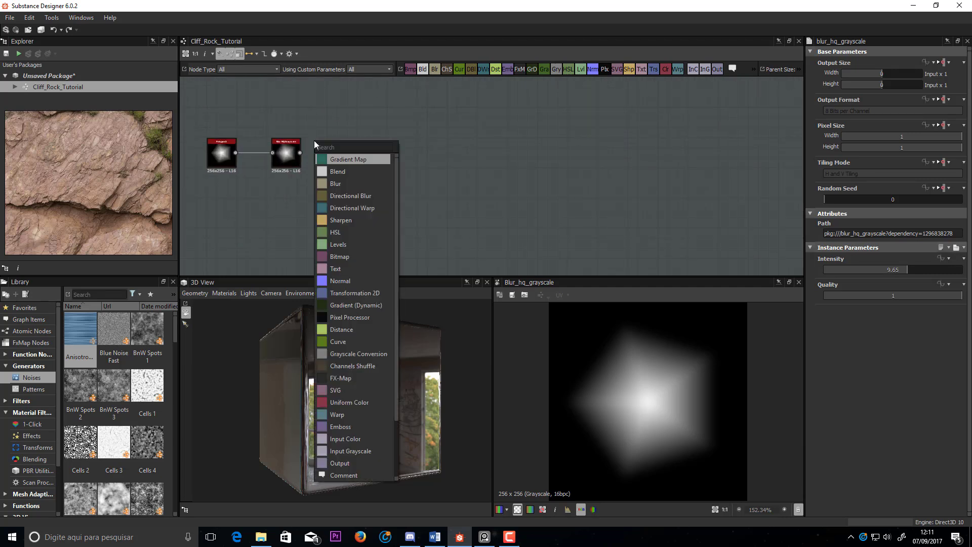
{"action": "type", "text": "le"}
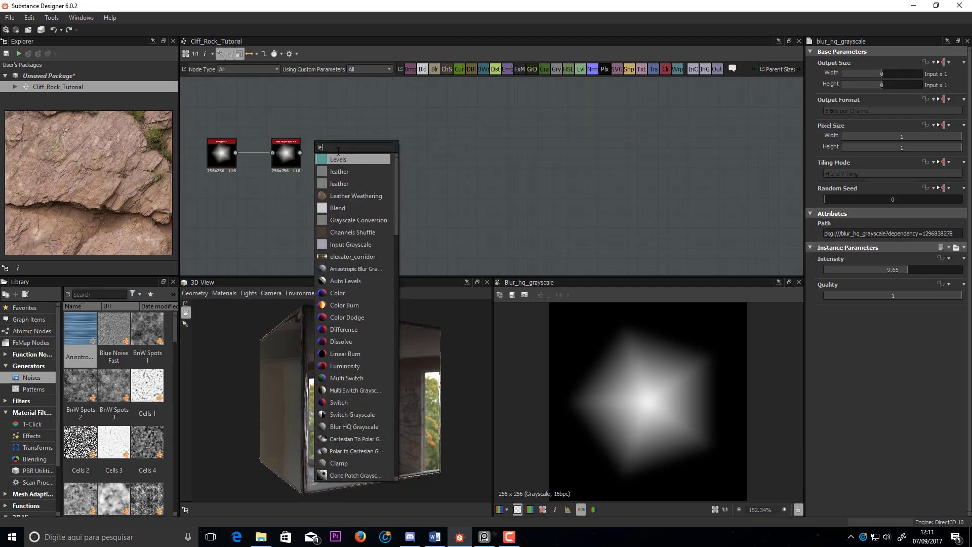
{"action": "left_click", "coordinate": [354, 160]}
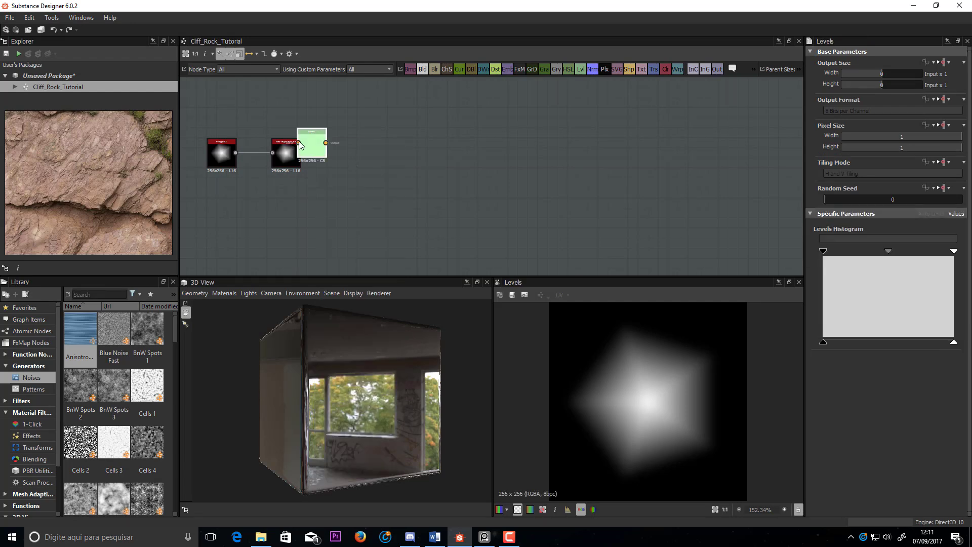
- Line up the blur and Levels nodes beside Polygon 2 and connect the blur output to the Levels input
{"action": "left_click_drag", "start_coordinate": [304, 143], "coordinate": [346, 161]}
{"action": "left_click", "coordinate": [282, 159]}
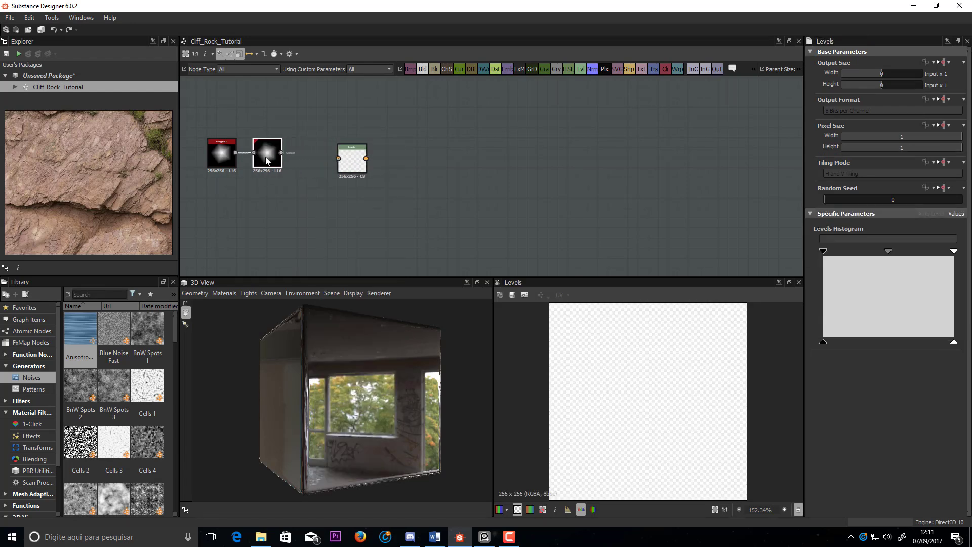
{"action": "left_click_drag", "start_coordinate": [265, 156], "coordinate": [260, 157]}
{"action": "left_click_drag", "start_coordinate": [352, 165], "coordinate": [288, 152]}
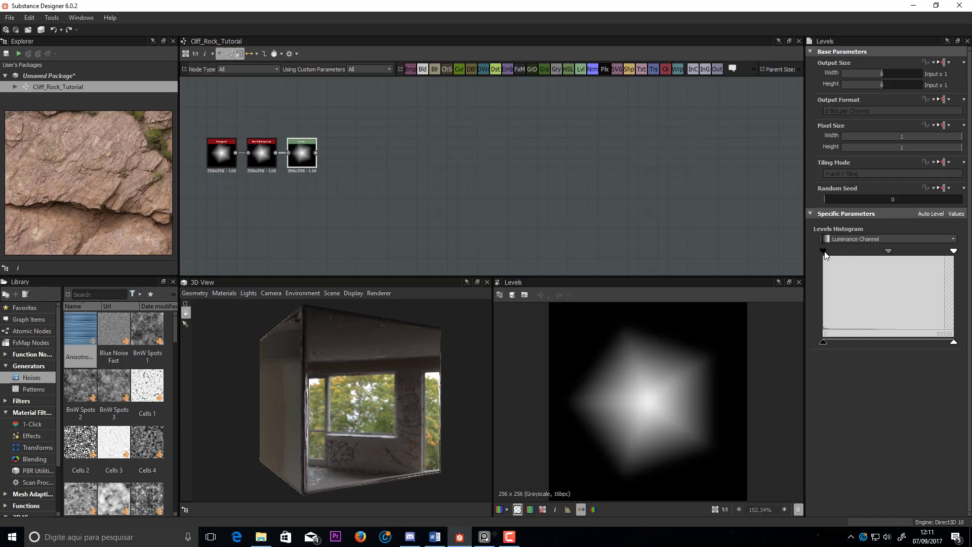
- Raise the black input point of the Levels node slightly to tighten the polygon's dark falloff
{"action": "left_click_drag", "start_coordinate": [825, 254], "coordinate": [842, 256]}
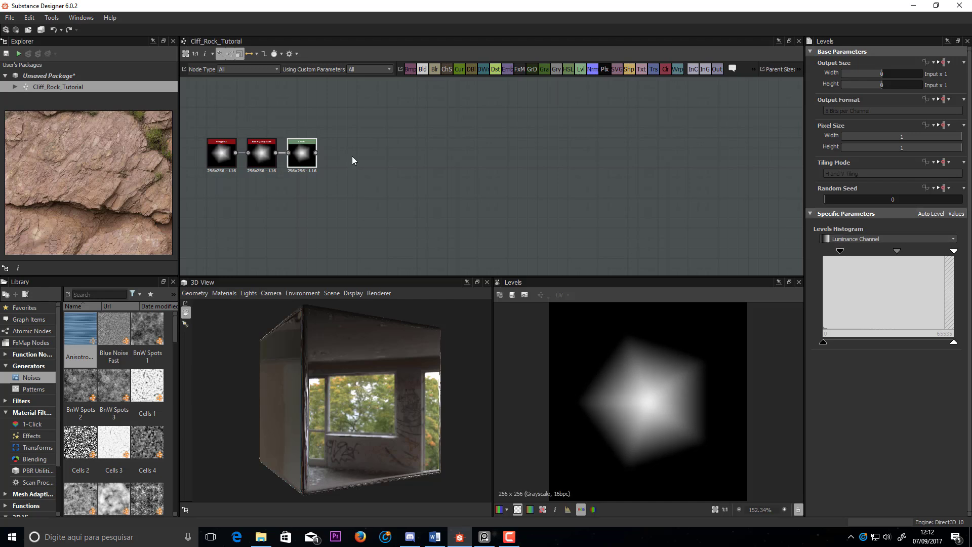
{"action": "middle_click_drag", "start_coordinate": [387, 142], "coordinate": [402, 134]}
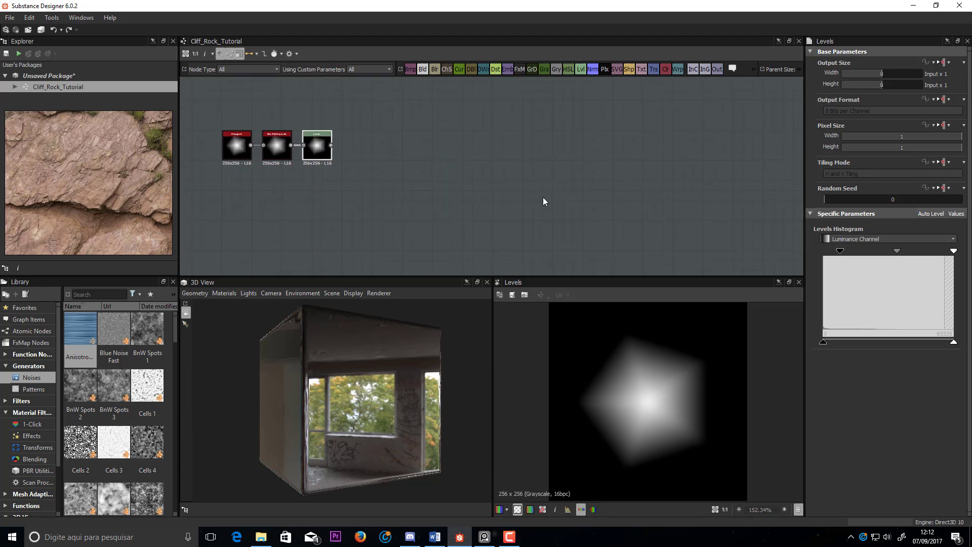
{"action": "left_click_drag", "start_coordinate": [841, 251], "coordinate": [838, 252]}
- Add a Normal node above the chain and connect the Levels output to it
{"action": "key", "text": "space"}
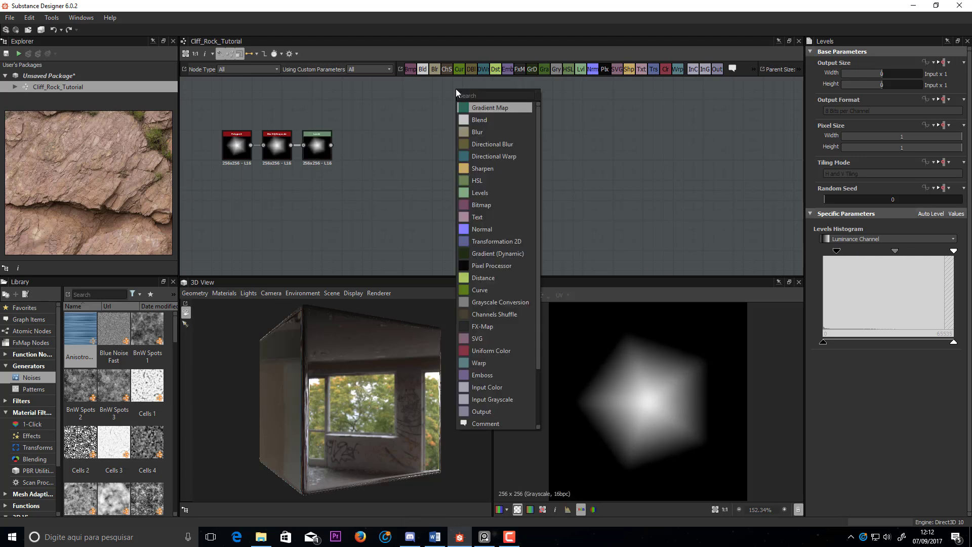
{"action": "type", "text": "nor"}
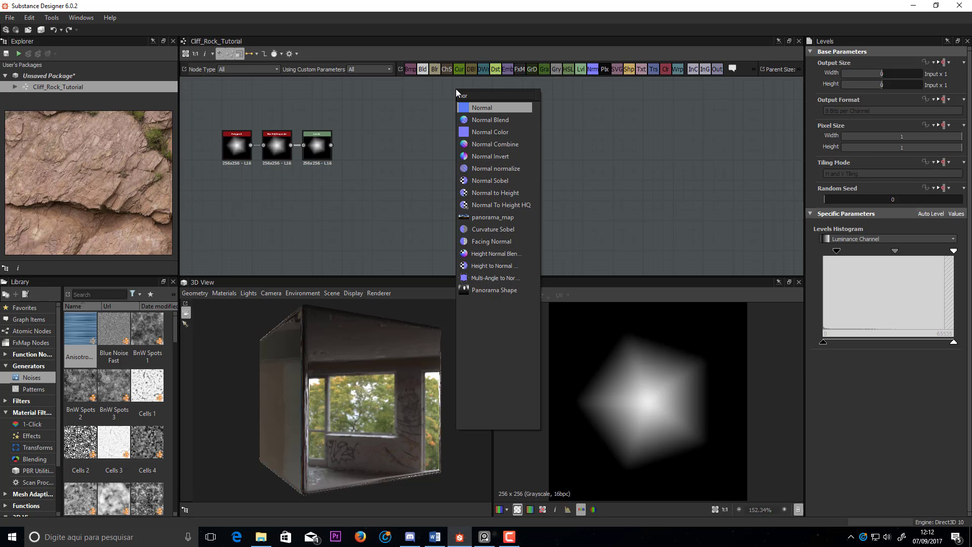
{"action": "left_click", "coordinate": [482, 107]}
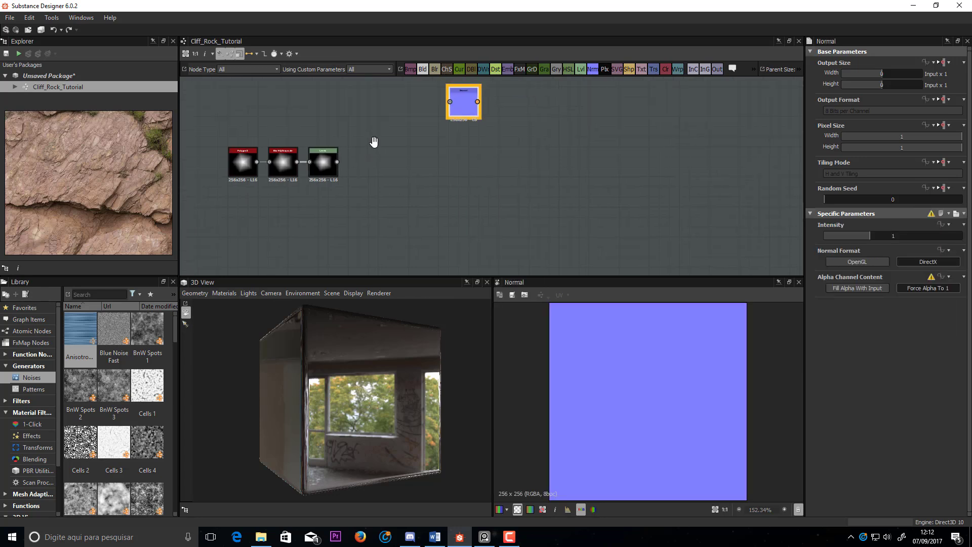
{"action": "left_click_drag", "start_coordinate": [342, 171], "coordinate": [456, 119]}
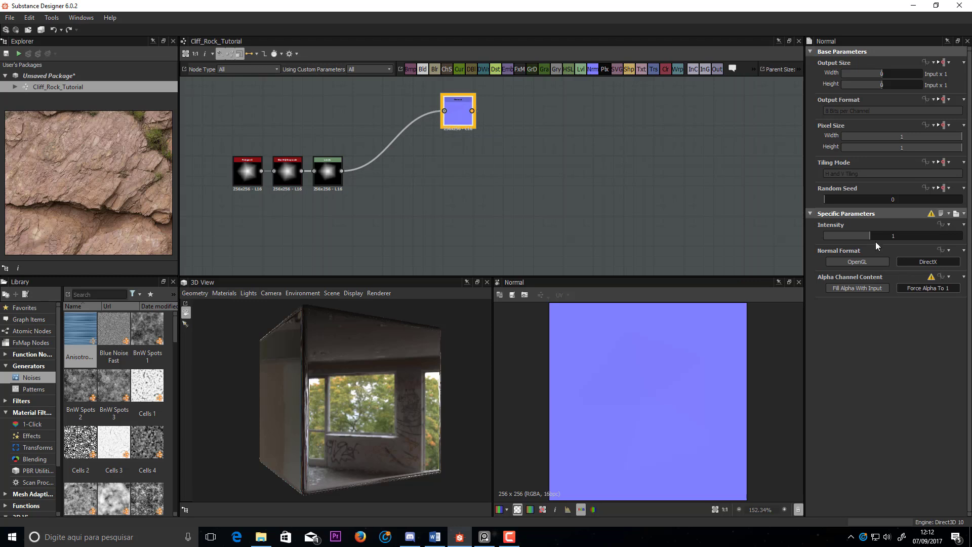
- Set the Normal node's intensity to 10 and inspect the polygon's facets in the 2D preview
{"action": "scroll", "coordinate": [621, 408], "scroll_direction": "down", "scroll_amount": 2}
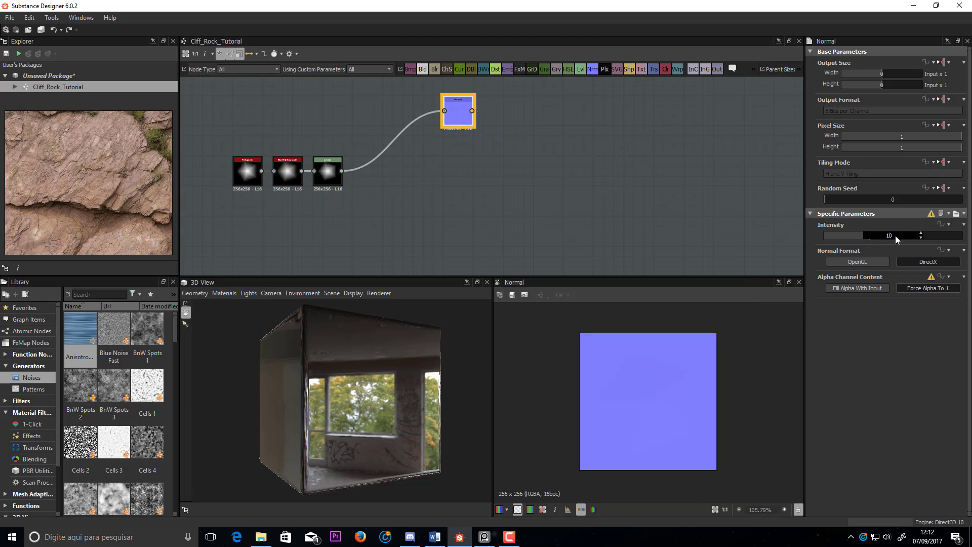
{"action": "left_click", "coordinate": [895, 235]}
{"action": "type", "text": "10"}
{"action": "key", "text": "Return"}
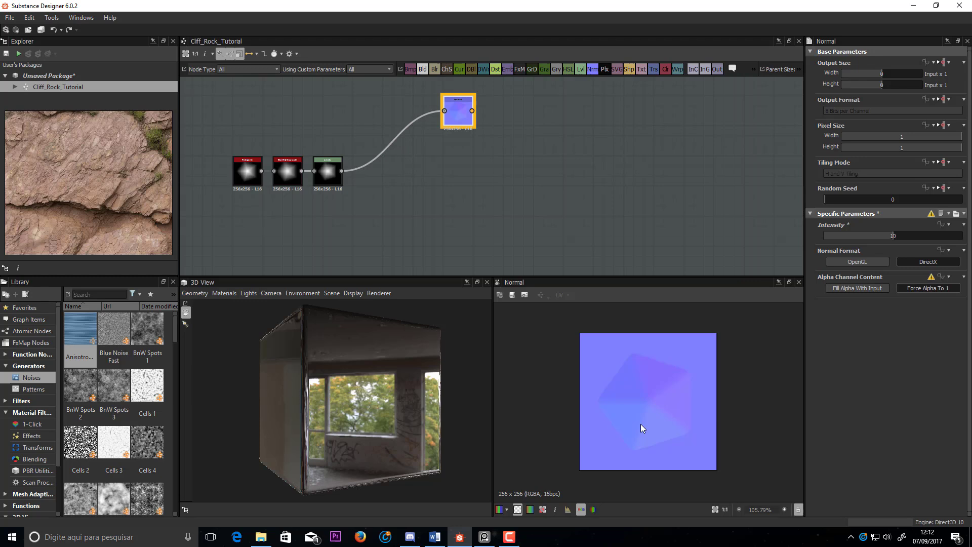
{"action": "scroll", "coordinate": [661, 408], "scroll_direction": "up", "scroll_amount": 4}
{"action": "scroll", "coordinate": [663, 406], "scroll_direction": "down", "scroll_amount": 3}
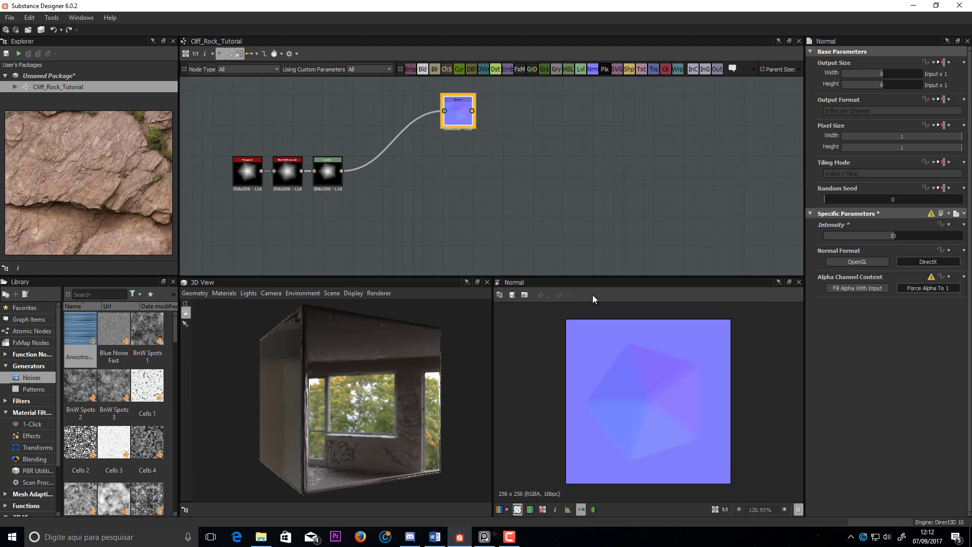
{"action": "scroll", "coordinate": [653, 419], "scroll_direction": "up", "scroll_amount": 1}
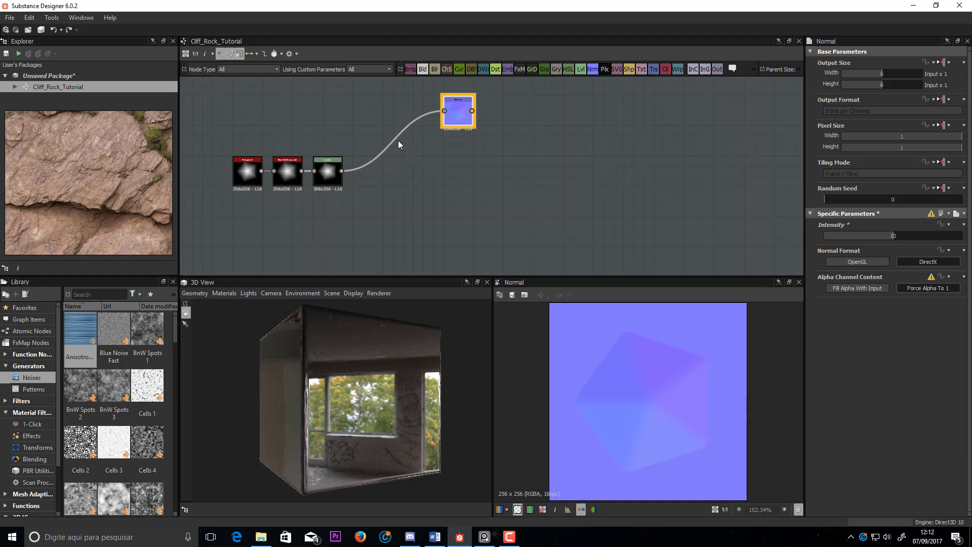
- Compare the unblurred polygon by feeding Polygon 2 straight into the Normal node, and reconnect the Levels output
{"action": "left_click_drag", "start_coordinate": [262, 171], "coordinate": [445, 111]}
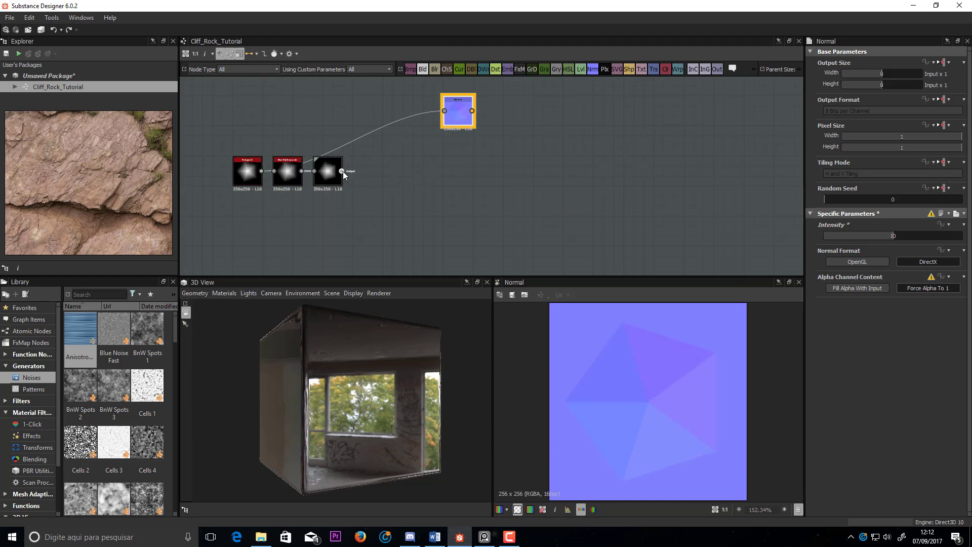
{"action": "left_click_drag", "start_coordinate": [342, 171], "coordinate": [444, 111]}
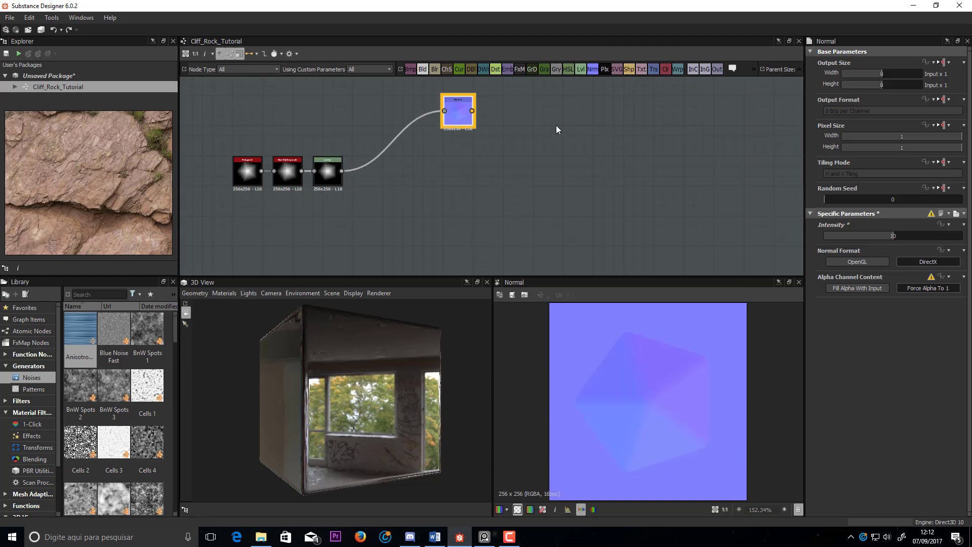
- Move the Normal node up, add a Warp node below it, and connect the Levels output to the Warp input
{"action": "left_click_drag", "start_coordinate": [459, 114], "coordinate": [460, 85]}
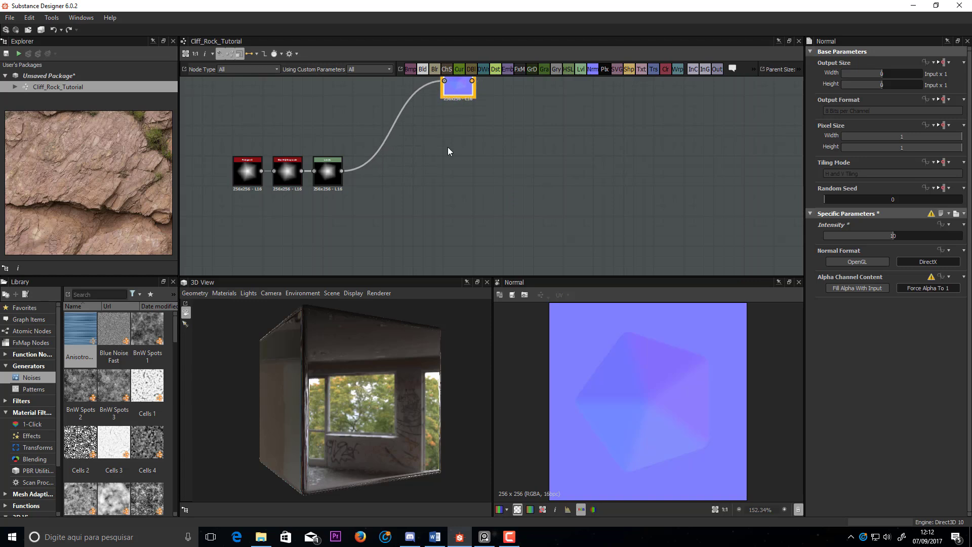
{"action": "key", "text": "space"}
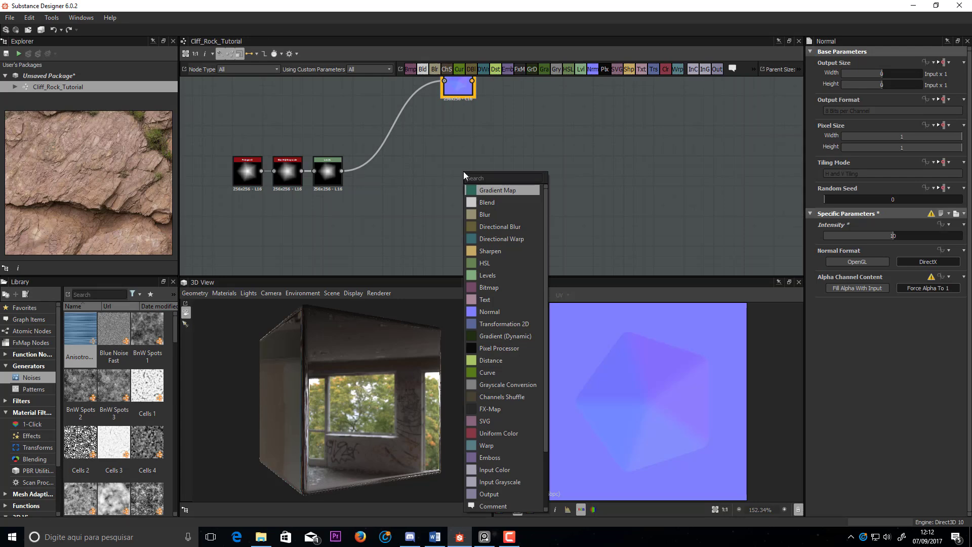
{"action": "type", "text": "war"}
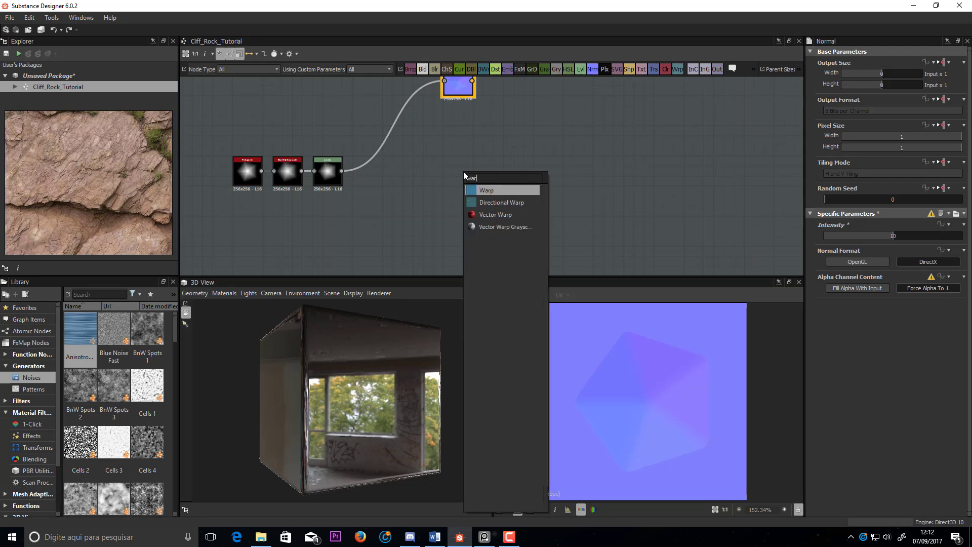
{"action": "left_click", "coordinate": [489, 190]}
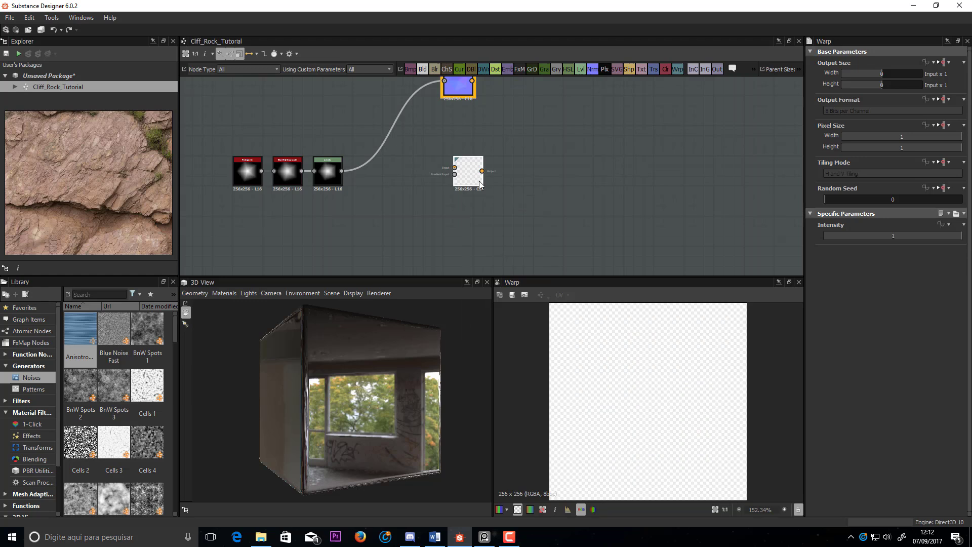
{"action": "left_click_drag", "start_coordinate": [471, 178], "coordinate": [463, 237]}
{"action": "middle_click_drag", "start_coordinate": [462, 207], "coordinate": [477, 173]}
{"action": "left_click_drag", "start_coordinate": [357, 137], "coordinate": [460, 194]}
- Add a Clouds 2 noise node and connect it to the Warp node's gradient input
{"action": "left_click", "coordinate": [350, 226]}
{"action": "key", "text": "space"}
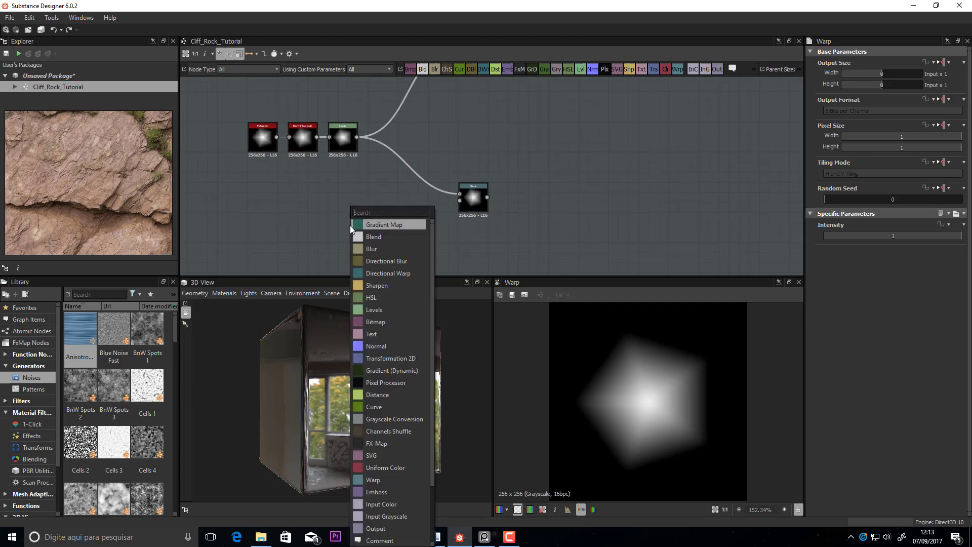
{"action": "type", "text": "clud"}
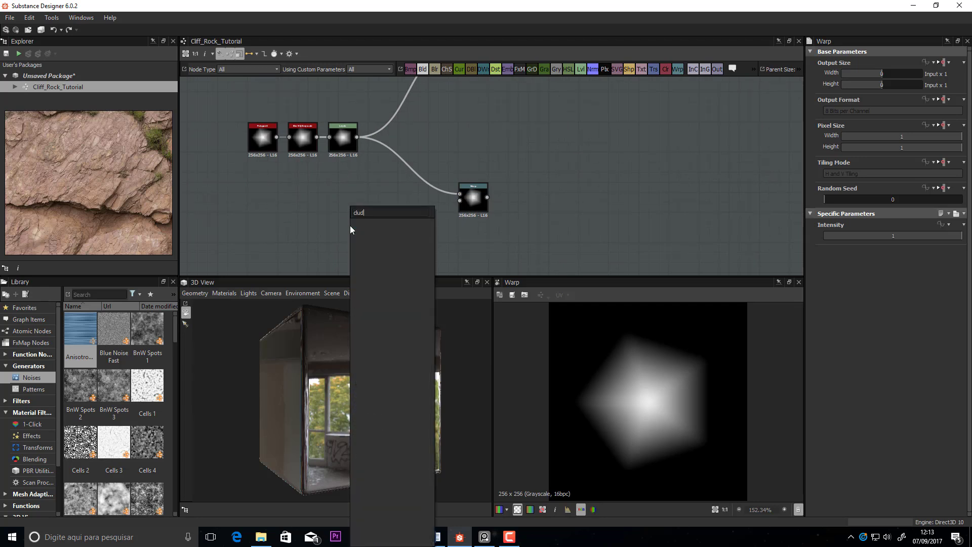
{"action": "type", "text": "s"}
{"action": "key", "text": "BackSpace"}
{"action": "key", "text": "BackSpace"}
{"action": "key", "text": "BackSpace"}
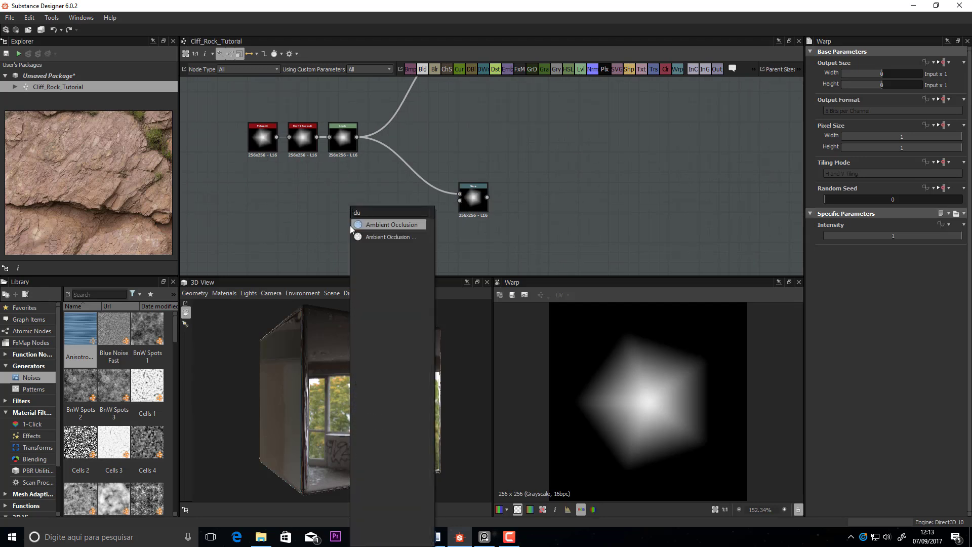
{"action": "type", "text": "ouds"}
{"action": "left_click", "coordinate": [375, 237]}
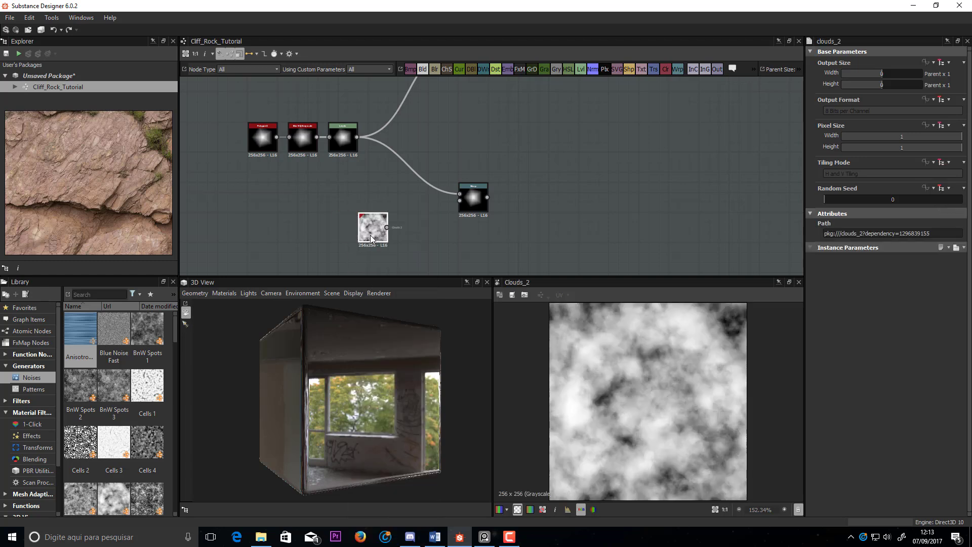
{"action": "scroll", "coordinate": [379, 223], "scroll_direction": "up", "scroll_amount": 3}
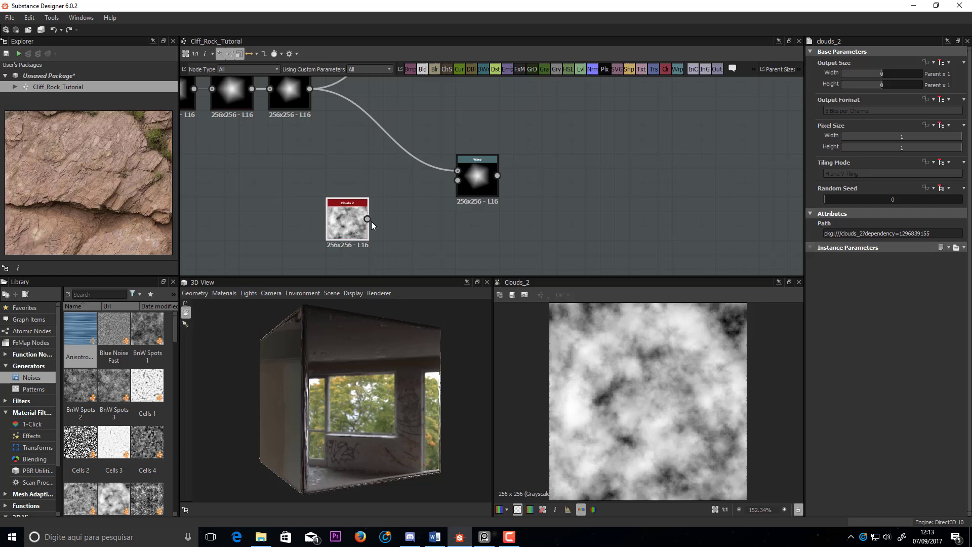
{"action": "left_click_drag", "start_coordinate": [368, 218], "coordinate": [458, 180]}
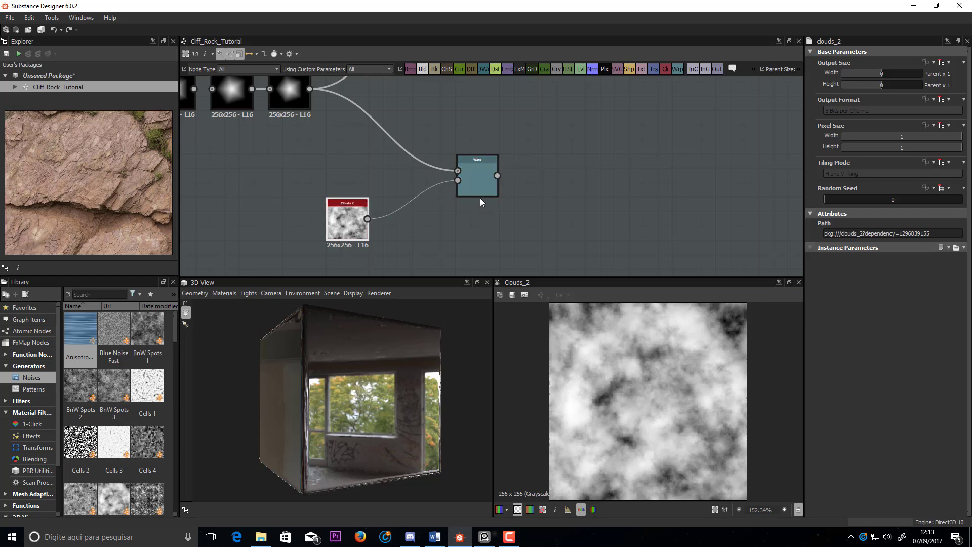
- Lower the Warp node's intensity to 0.19
{"action": "left_click", "coordinate": [476, 173]}
{"action": "scroll", "coordinate": [657, 416], "scroll_direction": "up", "scroll_amount": 2}
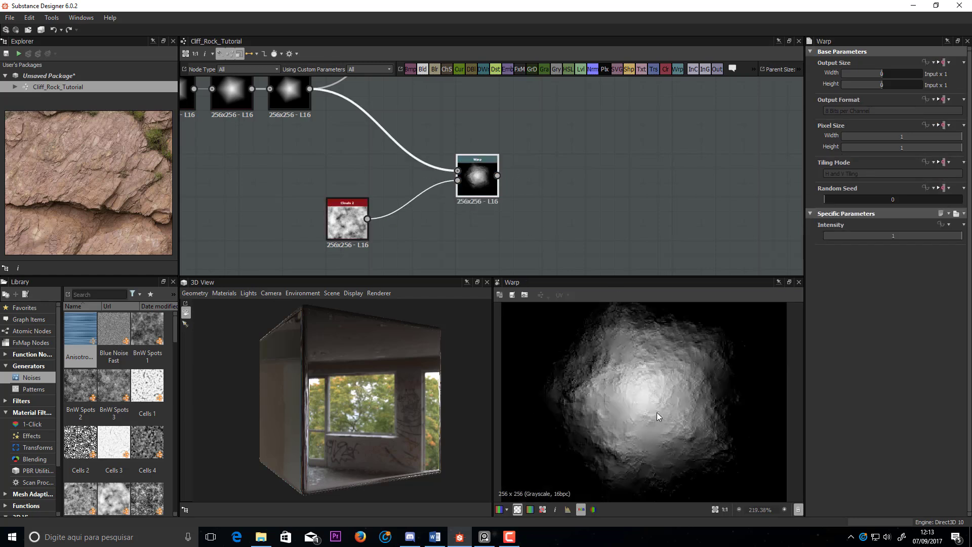
{"action": "scroll", "coordinate": [657, 416], "scroll_direction": "down", "scroll_amount": 2}
{"action": "left_click_drag", "start_coordinate": [852, 234], "coordinate": [851, 235]}
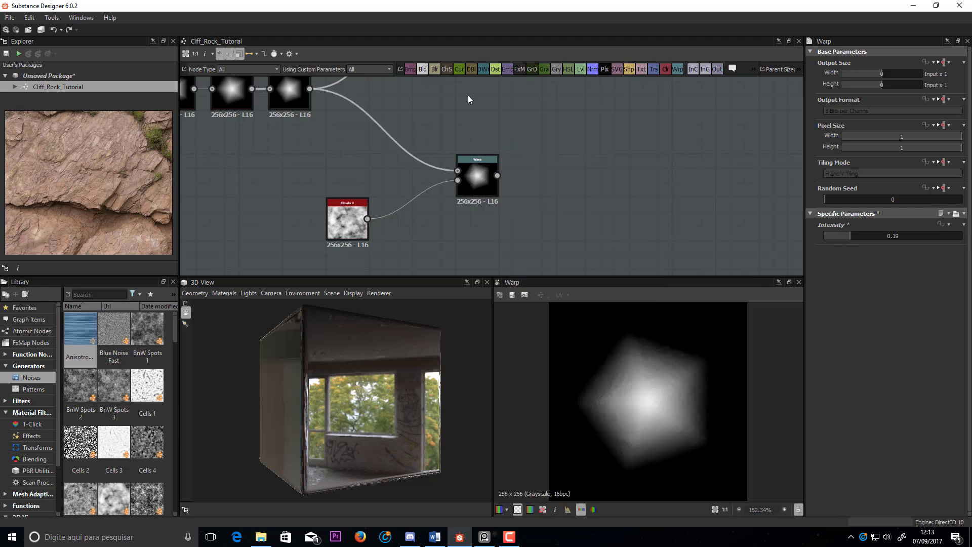
- Set the Cliff_Rock_Tutorial graph's output size to 2 for both width and height, and fit the Warp preview in view
{"action": "scroll", "coordinate": [482, 147], "scroll_direction": "down", "scroll_amount": 4}
{"action": "middle_click_drag", "start_coordinate": [495, 104], "coordinate": [481, 148]}
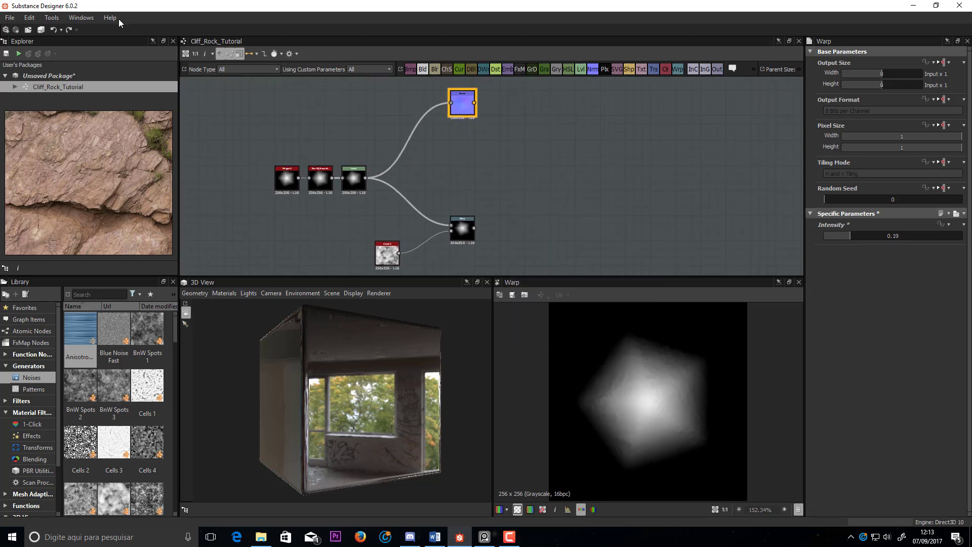
{"action": "left_click", "coordinate": [54, 93]}
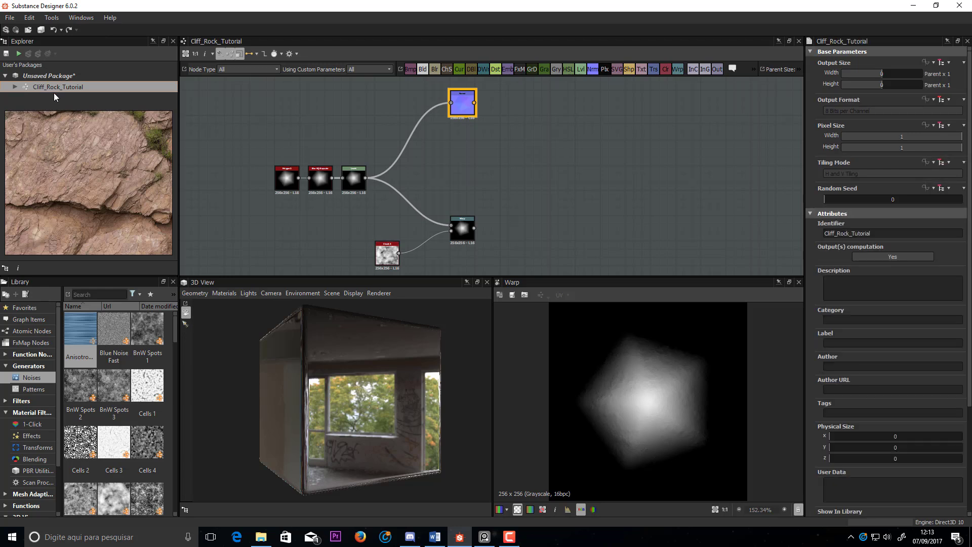
{"action": "double_click", "coordinate": [885, 76]}
{"action": "type", "text": "2"}
{"action": "key", "text": "Return"}
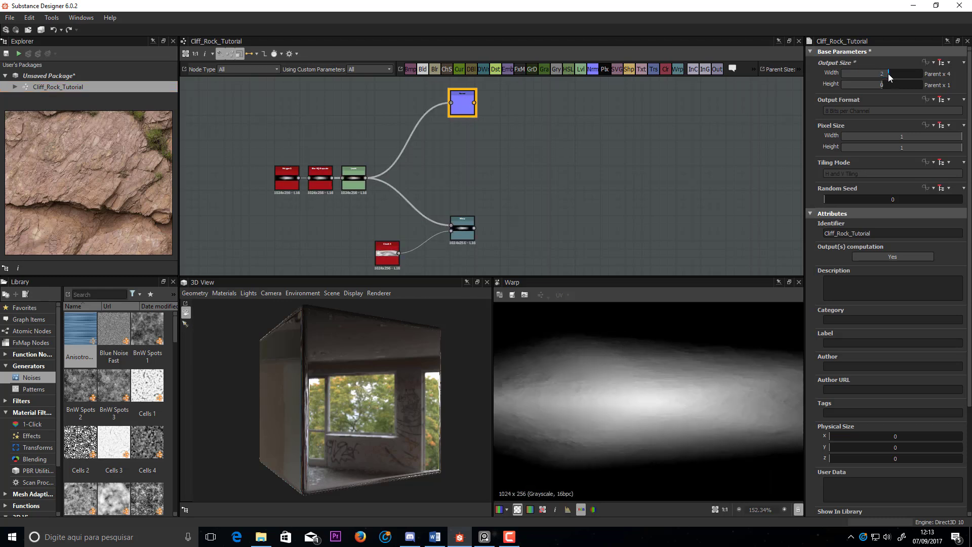
{"action": "type", "text": "2"}
{"action": "key", "text": "Return"}
{"action": "scroll", "coordinate": [676, 400], "scroll_direction": "down", "scroll_amount": 5}
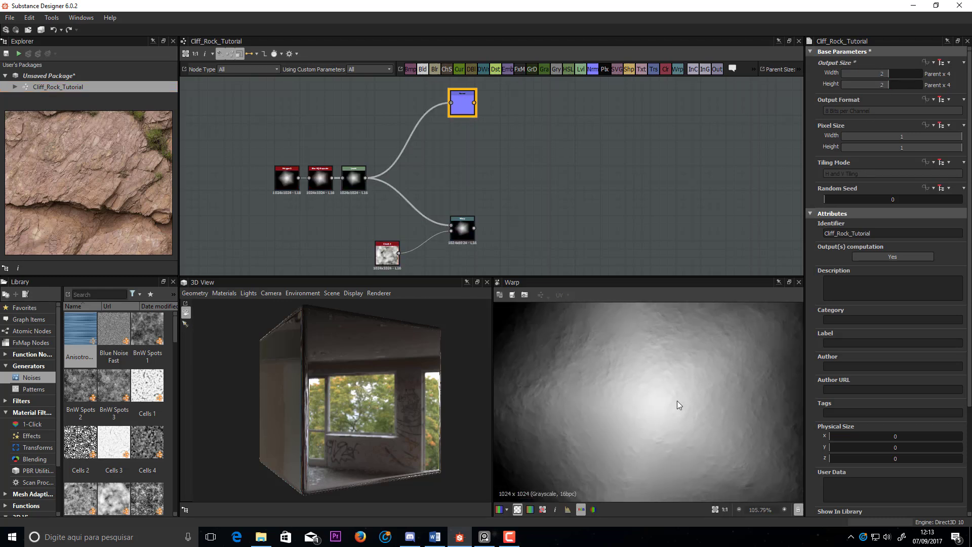
{"action": "scroll", "coordinate": [668, 392], "scroll_direction": "down", "scroll_amount": 2}
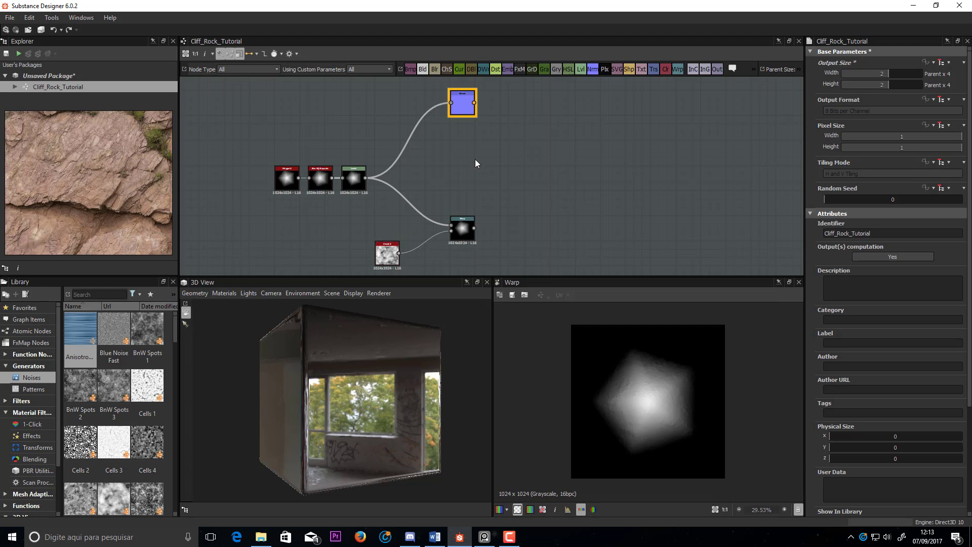
- Lower the Warp node's intensity to 0.08 while checking its surface detail in the preview
{"action": "middle_click_drag", "start_coordinate": [492, 226], "coordinate": [477, 177]}
{"action": "left_click", "coordinate": [449, 183]}
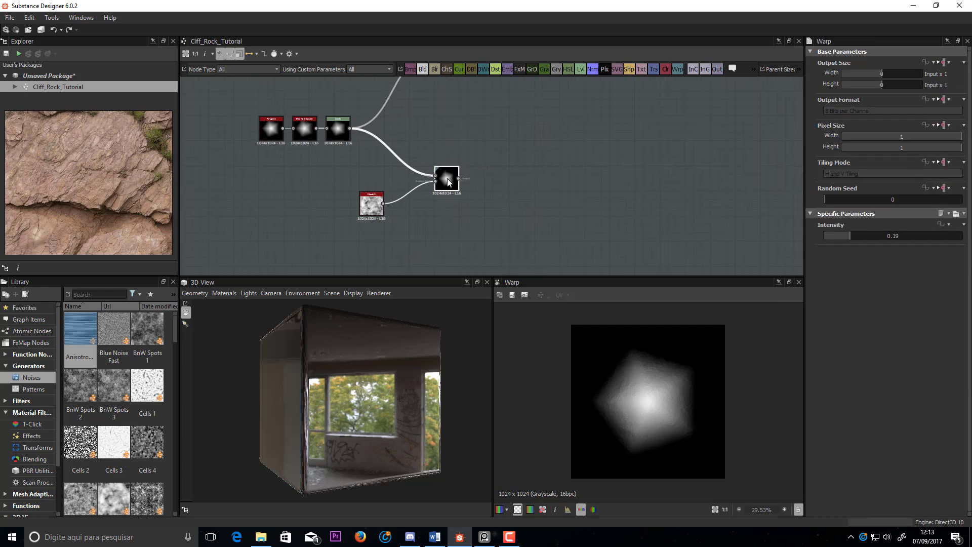
{"action": "scroll", "coordinate": [640, 384], "scroll_direction": "up", "scroll_amount": 2}
{"action": "scroll", "coordinate": [643, 383], "scroll_direction": "up", "scroll_amount": 2}
{"action": "scroll", "coordinate": [643, 384], "scroll_direction": "down", "scroll_amount": 2}
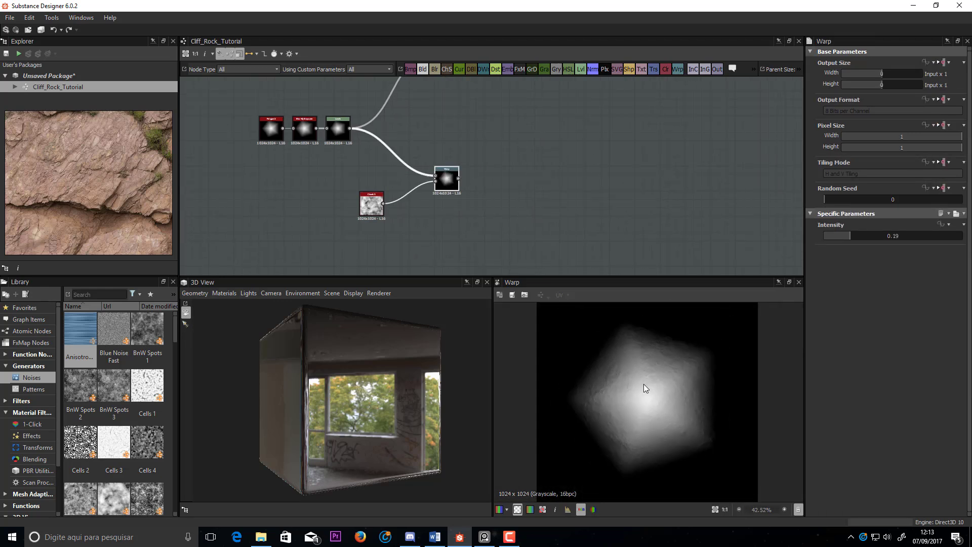
{"action": "scroll", "coordinate": [643, 384], "scroll_direction": "up", "scroll_amount": 2}
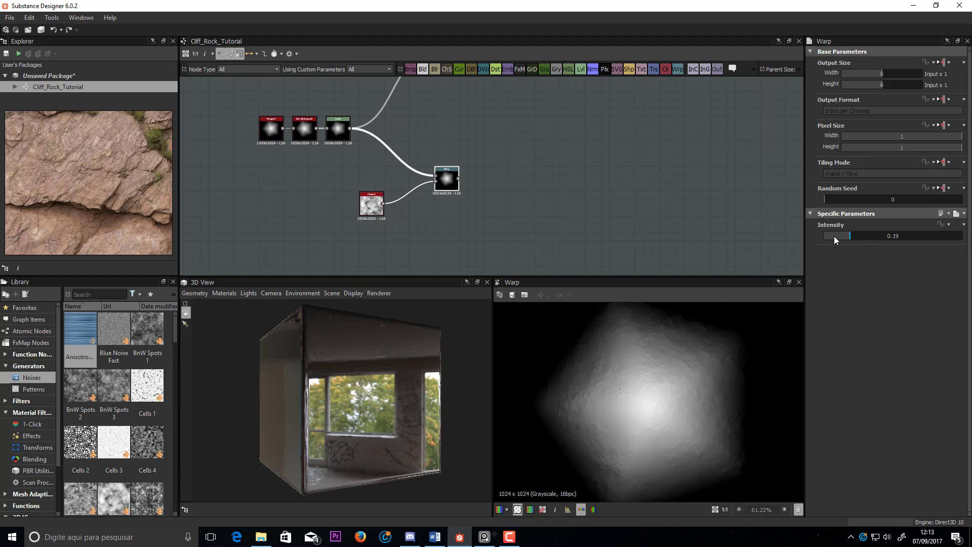
{"action": "left_click_drag", "start_coordinate": [834, 236], "coordinate": [836, 236]}
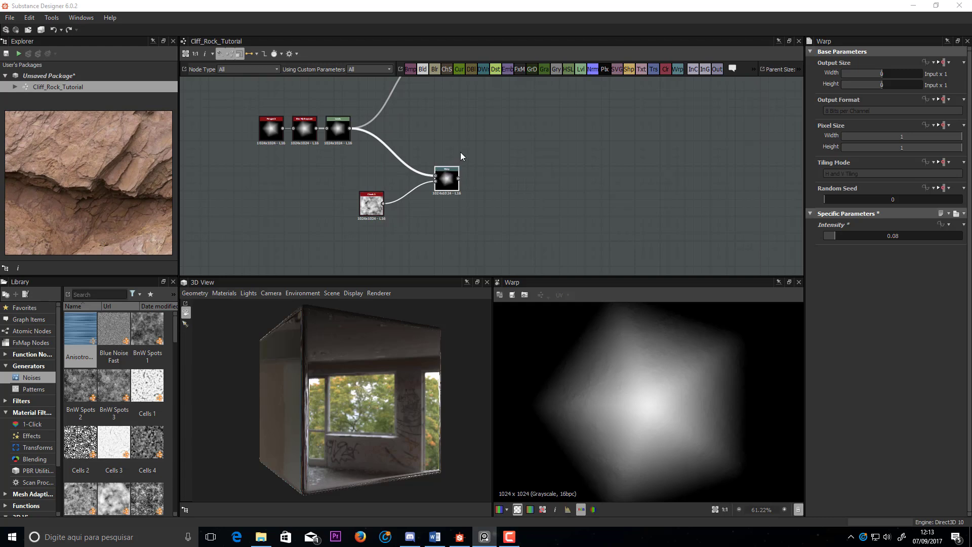
- Duplicate the Warp node, place the copy after the original, and connect the first Warp's output to the copy's input
{"action": "middle_click_drag", "start_coordinate": [460, 151], "coordinate": [443, 176]}
{"action": "scroll", "coordinate": [444, 167], "scroll_direction": "down", "scroll_amount": 3}
{"action": "scroll", "coordinate": [409, 195], "scroll_direction": "up", "scroll_amount": 3}
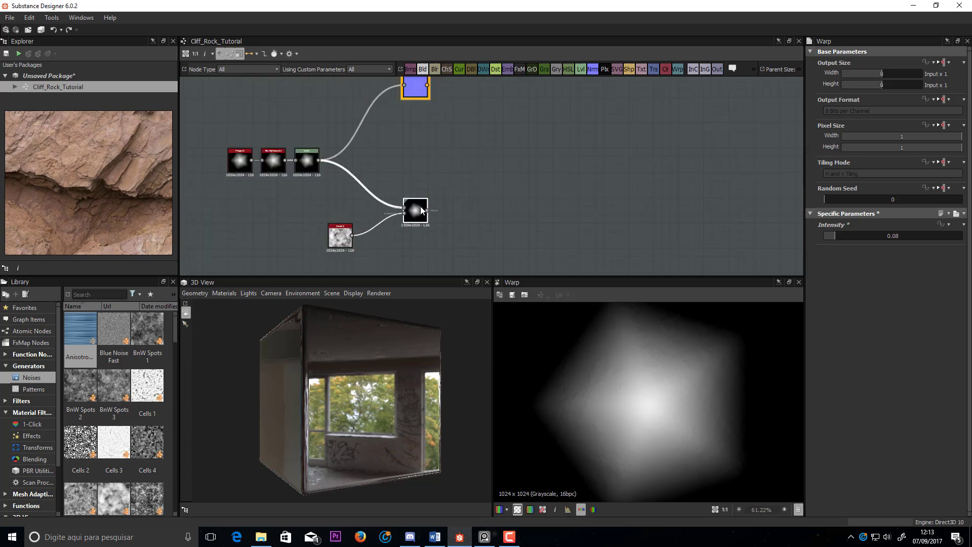
{"action": "key", "text": "ctrl+d"}
{"action": "left_click_drag", "start_coordinate": [494, 182], "coordinate": [471, 242]}
{"action": "middle_click_drag", "start_coordinate": [471, 209], "coordinate": [474, 157]}
{"action": "left_click_drag", "start_coordinate": [430, 159], "coordinate": [461, 180]}
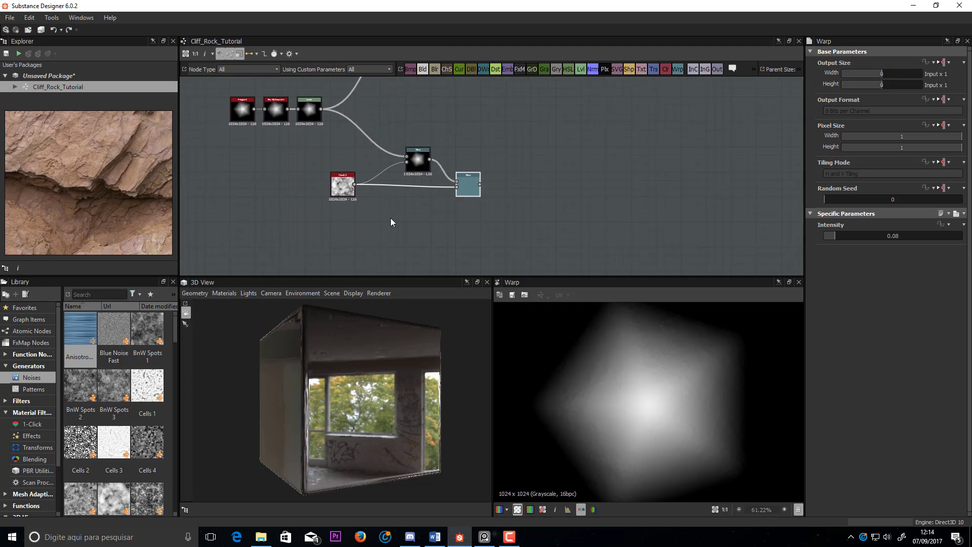
- Add a Blur HQ Grayscale node and place it below the two Warp nodes
{"action": "key", "text": "space"}
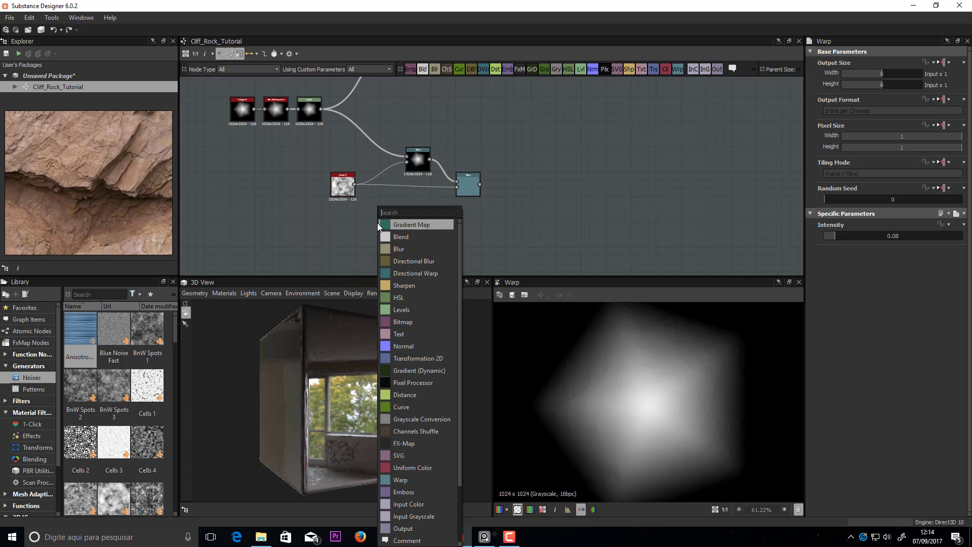
{"action": "type", "text": "blur"}
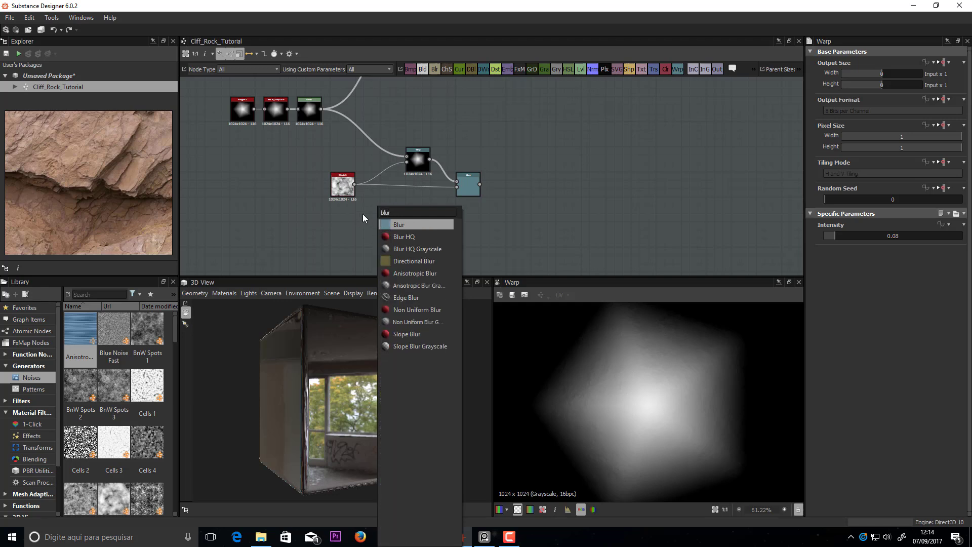
{"action": "left_click", "coordinate": [421, 249]}
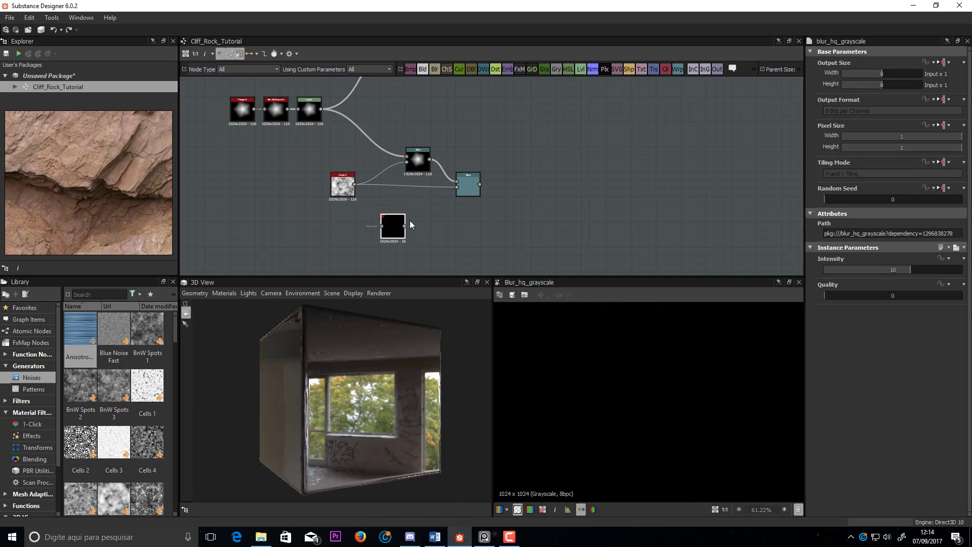
{"action": "left_click_drag", "start_coordinate": [399, 233], "coordinate": [423, 237]}
{"action": "left_click", "coordinate": [357, 233]}
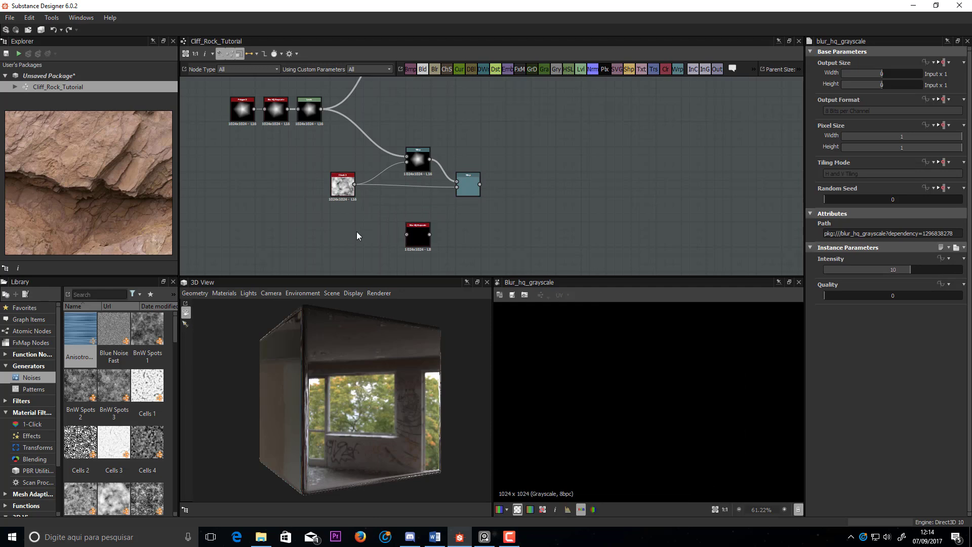
- Add a Grunge Map 003 noise node from the library below the Clouds 2 node
{"action": "key", "text": "space"}
{"action": "left_click", "coordinate": [242, 216]}
{"action": "left_click_drag", "start_coordinate": [174, 321], "coordinate": [178, 412]}
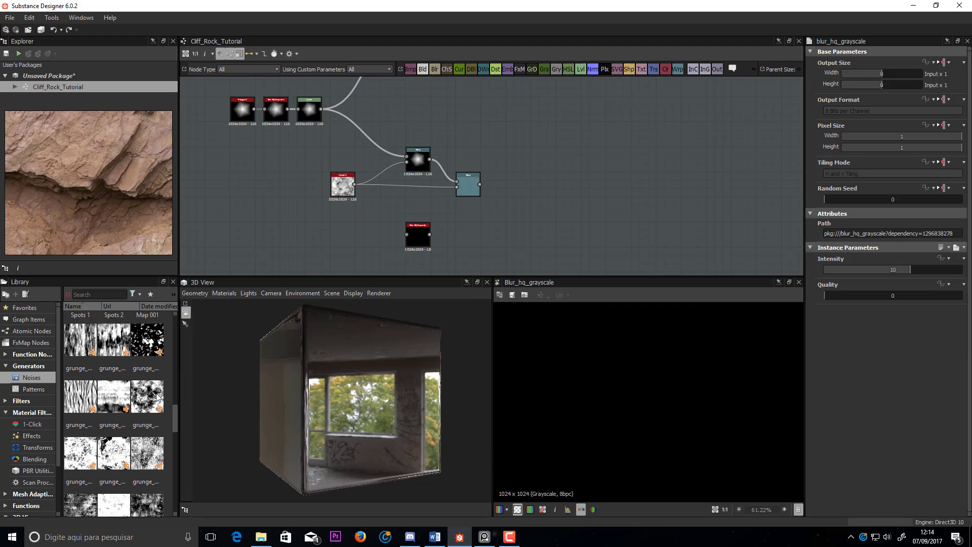
{"action": "left_click_drag", "start_coordinate": [114, 344], "coordinate": [342, 237]}
{"action": "middle_click_drag", "start_coordinate": [400, 232], "coordinate": [400, 212]}
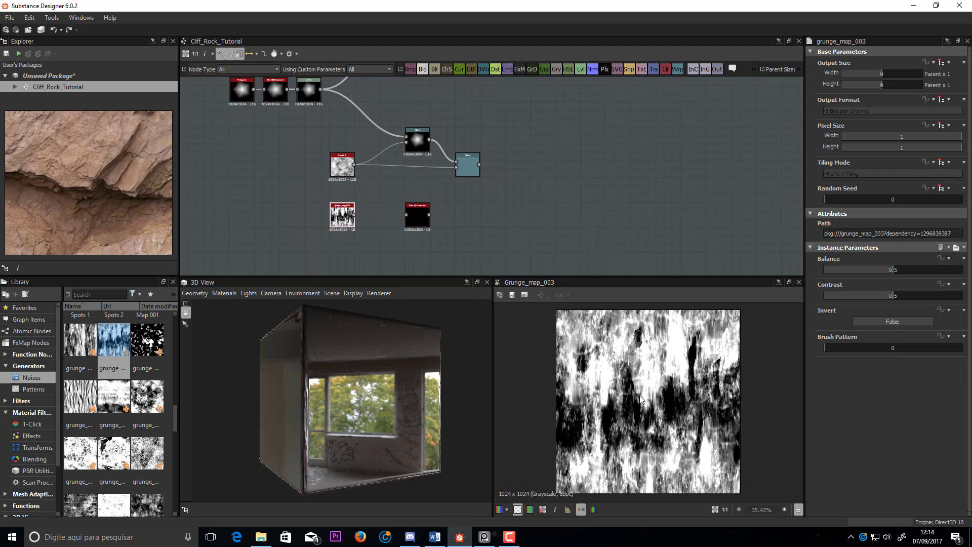
- Connect the grunge map to the Blur HQ Grayscale node and set the blur's quality to 1 and intensity to 1.47
{"action": "mouse_move", "coordinate": [398, 220]}
{"action": "left_mouse_down"}
{"action": "mouse_move", "coordinate": [407, 216]}
{"action": "mouse_move", "coordinate": [390, 223]}
{"action": "left_mouse_up"}
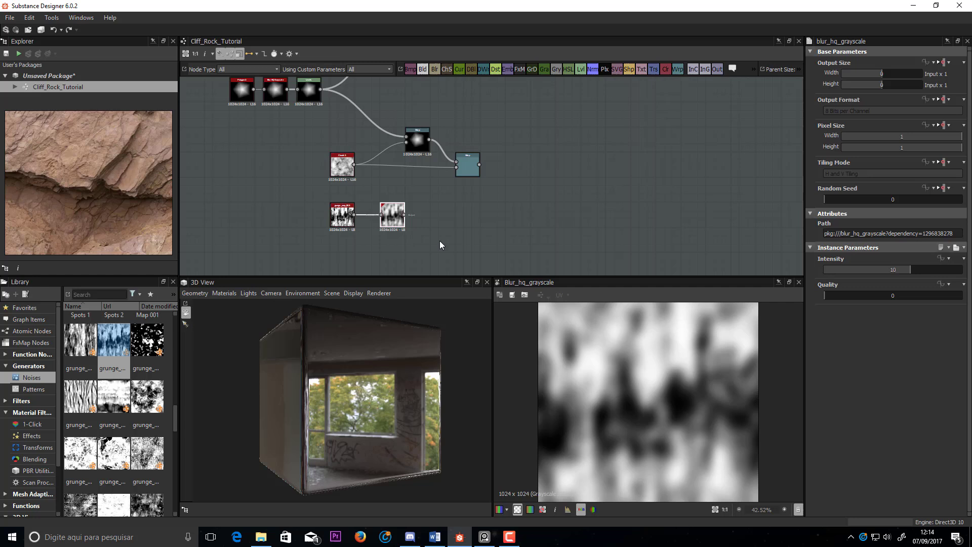
{"action": "left_click", "coordinate": [943, 296]}
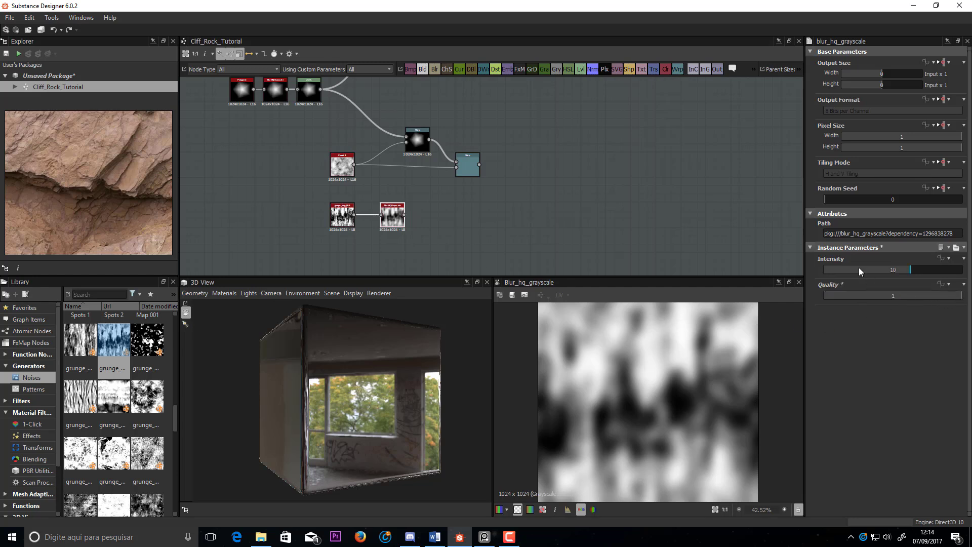
{"action": "left_click_drag", "start_coordinate": [859, 271], "coordinate": [835, 272]}
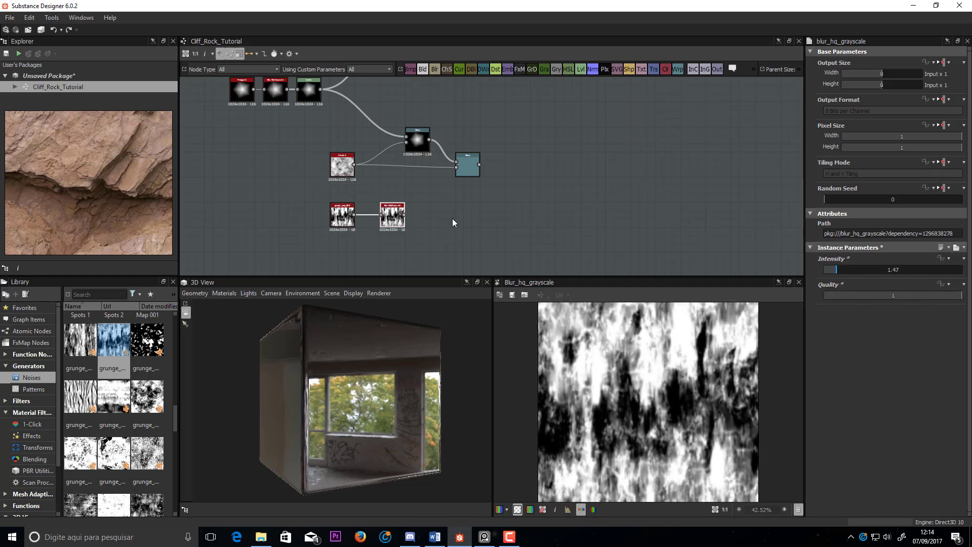
- Connect the blurred grunge map to the second Warp's gradient input and set that Warp's intensity to 0.04
{"action": "scroll", "coordinate": [451, 218], "scroll_direction": "up", "scroll_amount": 1}
{"action": "left_click", "coordinate": [469, 157]}
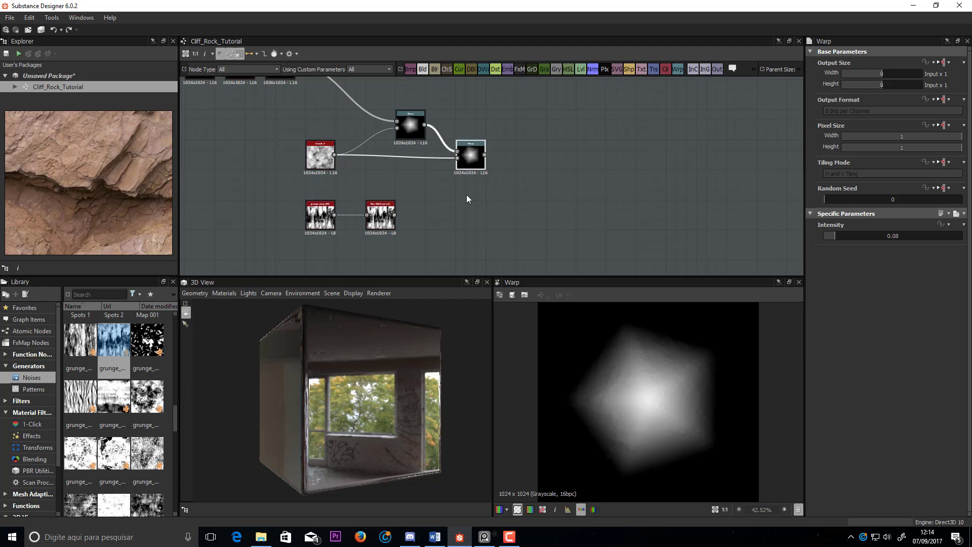
{"action": "left_click_drag", "start_coordinate": [419, 184], "coordinate": [457, 159]}
{"action": "left_click_drag", "start_coordinate": [834, 237], "coordinate": [829, 238]}
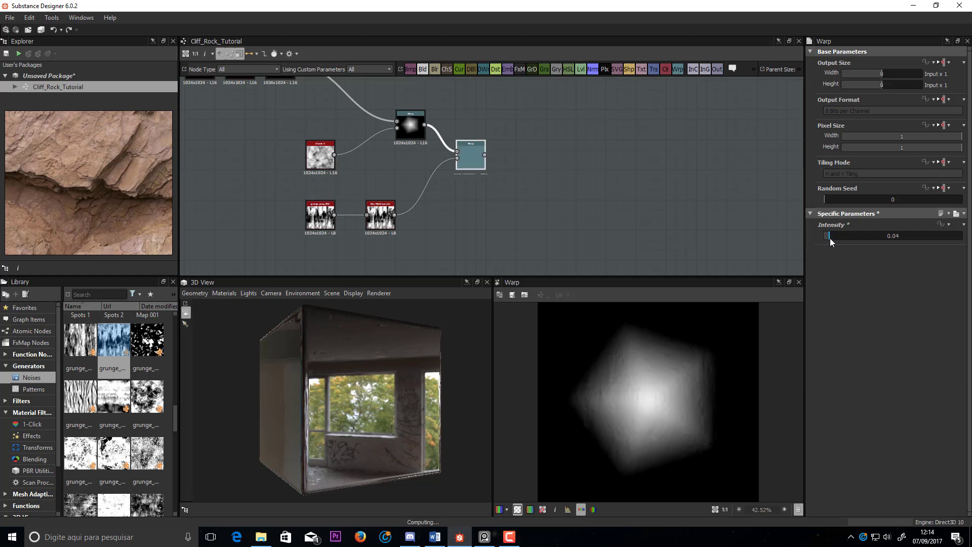
- Move the Normal node further right, feed it from the second Warp's output, and inspect the normal map's surface detail
{"action": "middle_click_drag", "start_coordinate": [467, 126], "coordinate": [407, 201]}
{"action": "scroll", "coordinate": [408, 200], "scroll_direction": "down", "scroll_amount": 3}
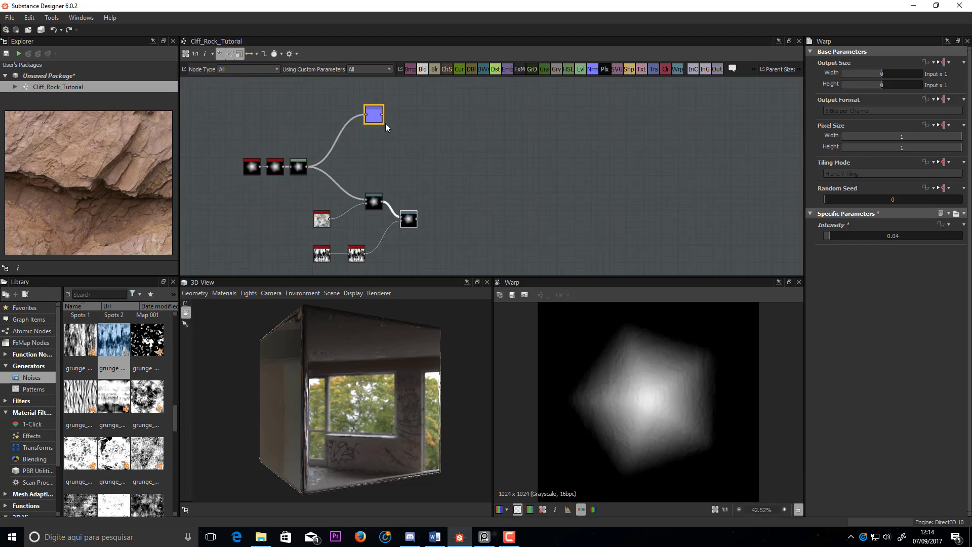
{"action": "left_click_drag", "start_coordinate": [375, 122], "coordinate": [475, 122]}
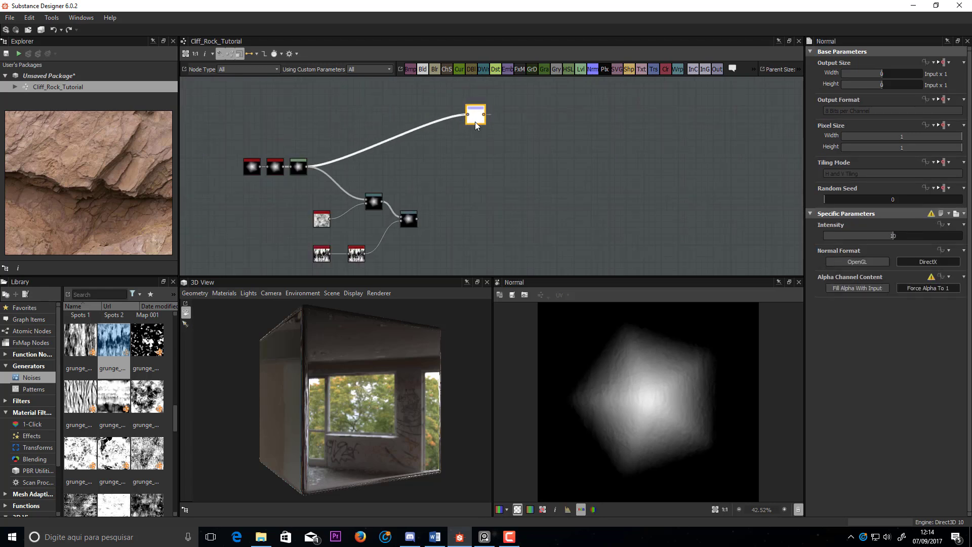
{"action": "scroll", "coordinate": [459, 142], "scroll_direction": "up", "scroll_amount": 2}
{"action": "left_click_drag", "start_coordinate": [397, 253], "coordinate": [471, 103]}
{"action": "scroll", "coordinate": [679, 397], "scroll_direction": "up", "scroll_amount": 5}
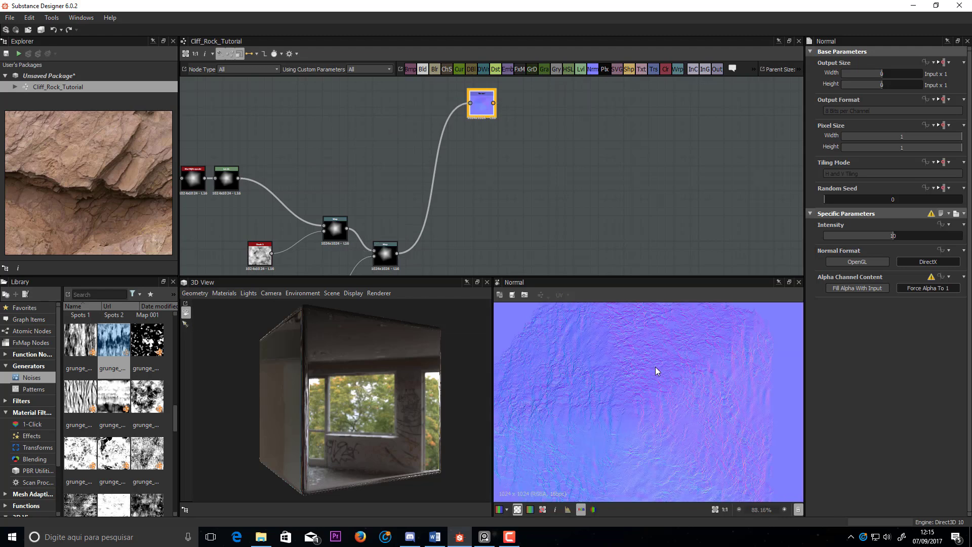
{"action": "mouse_move", "coordinate": [655, 367]}
{"action": "middle_mouse_down"}
{"action": "mouse_move", "coordinate": [633, 341]}
{"action": "mouse_move", "coordinate": [669, 363]}
{"action": "middle_mouse_up"}
{"action": "scroll", "coordinate": [669, 363], "scroll_direction": "down", "scroll_amount": 1}
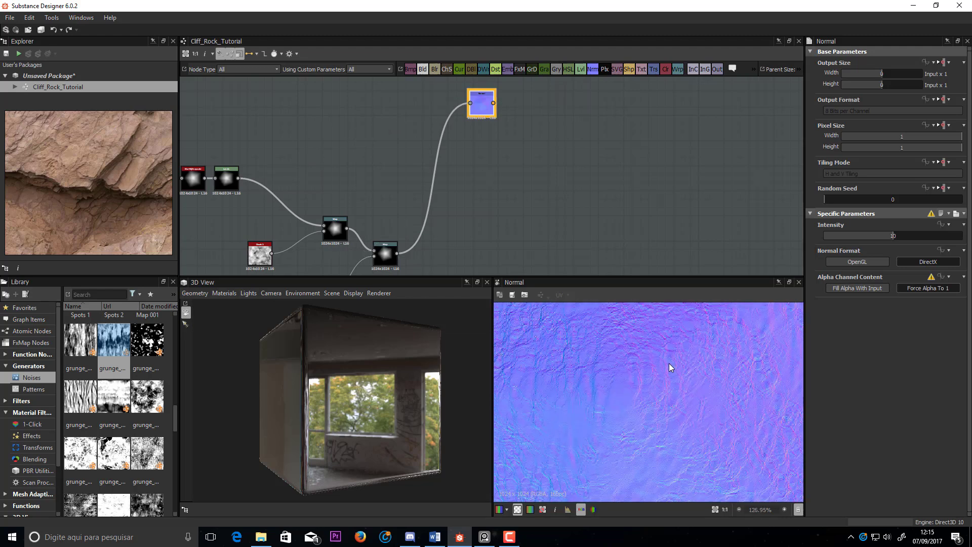
- Lower the first Warp node's intensity to 0.02 and check the whole polygon in the normal map preview
{"action": "middle_click_drag", "start_coordinate": [461, 154], "coordinate": [500, 115]}
{"action": "middle_click_drag", "start_coordinate": [388, 200], "coordinate": [400, 178]}
{"action": "left_click", "coordinate": [387, 169]}
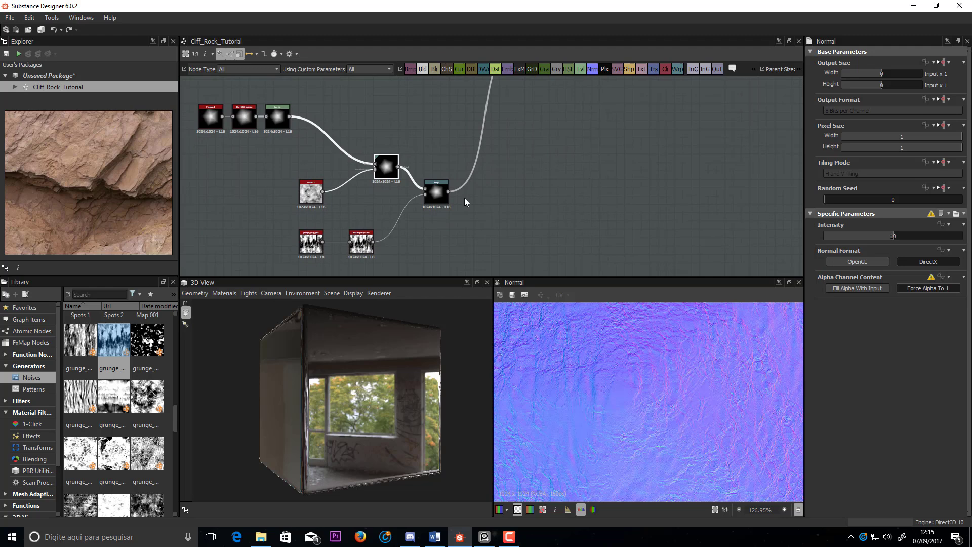
{"action": "left_click_drag", "start_coordinate": [830, 235], "coordinate": [827, 235]}
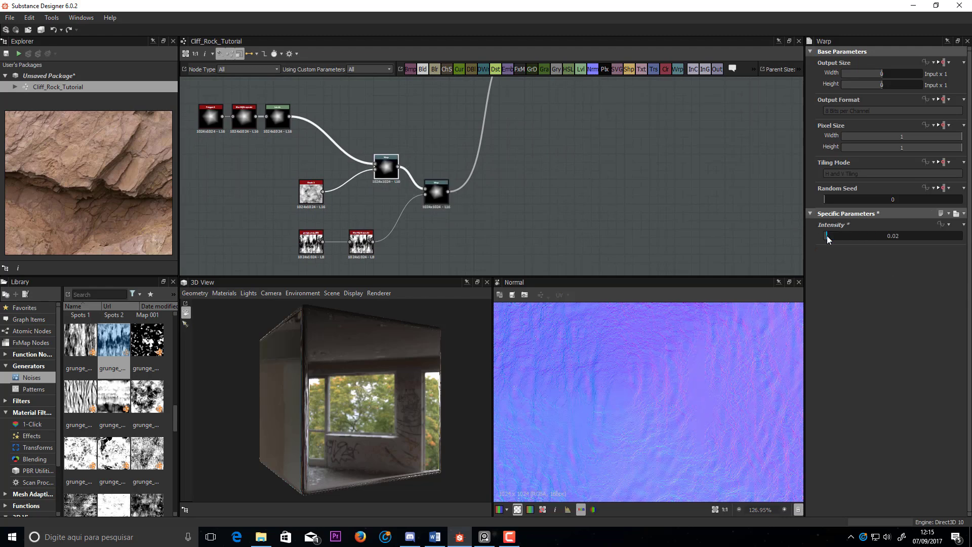
{"action": "scroll", "coordinate": [702, 382], "scroll_direction": "down", "scroll_amount": 1}
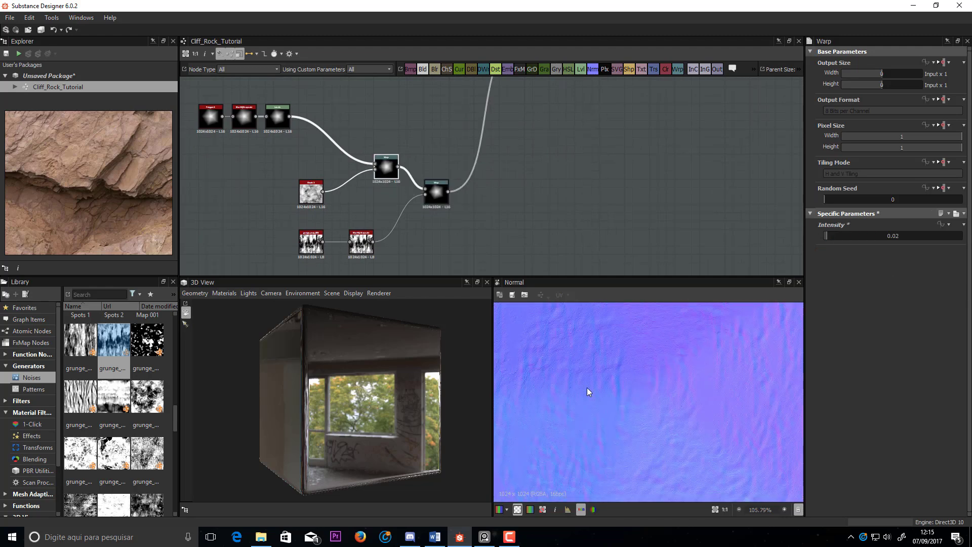
{"action": "scroll", "coordinate": [639, 379], "scroll_direction": "down", "scroll_amount": 4}
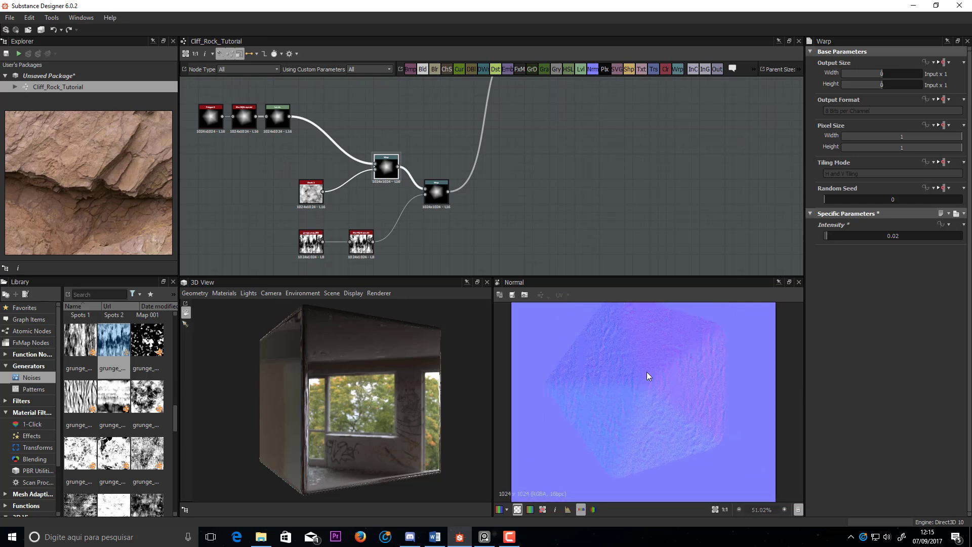
- Adjust the second Warp node's intensity to 0.06
{"action": "left_click", "coordinate": [433, 196]}
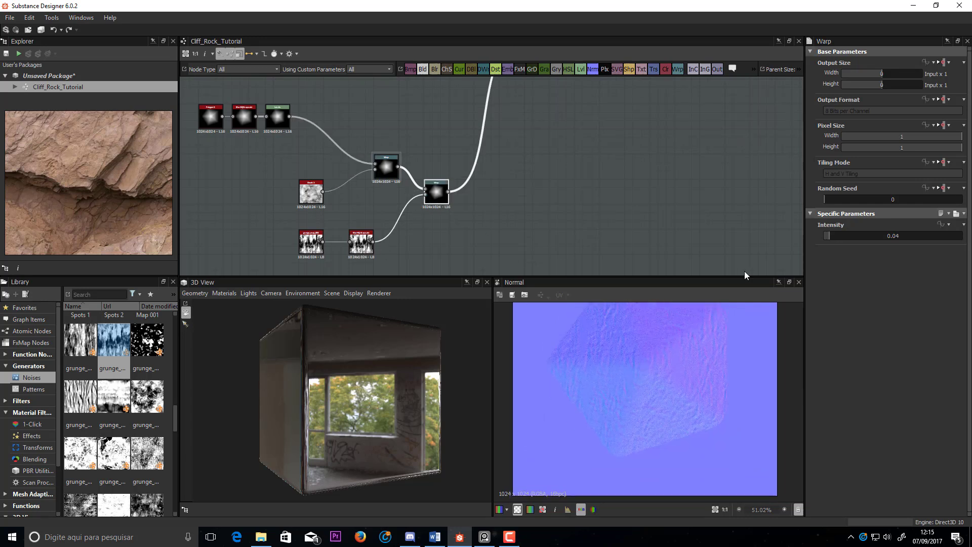
{"action": "left_click", "coordinate": [843, 236]}
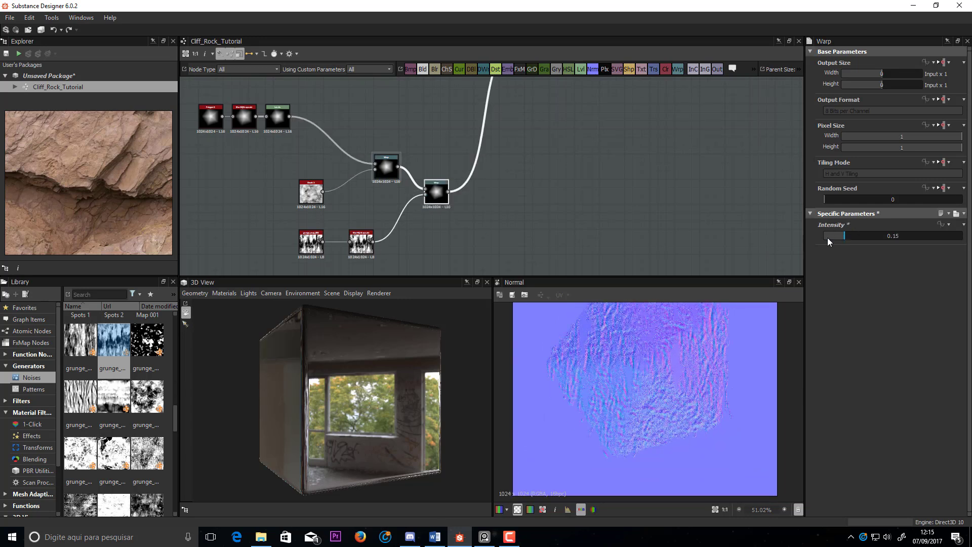
{"action": "left_click_drag", "start_coordinate": [827, 238], "coordinate": [831, 239]}
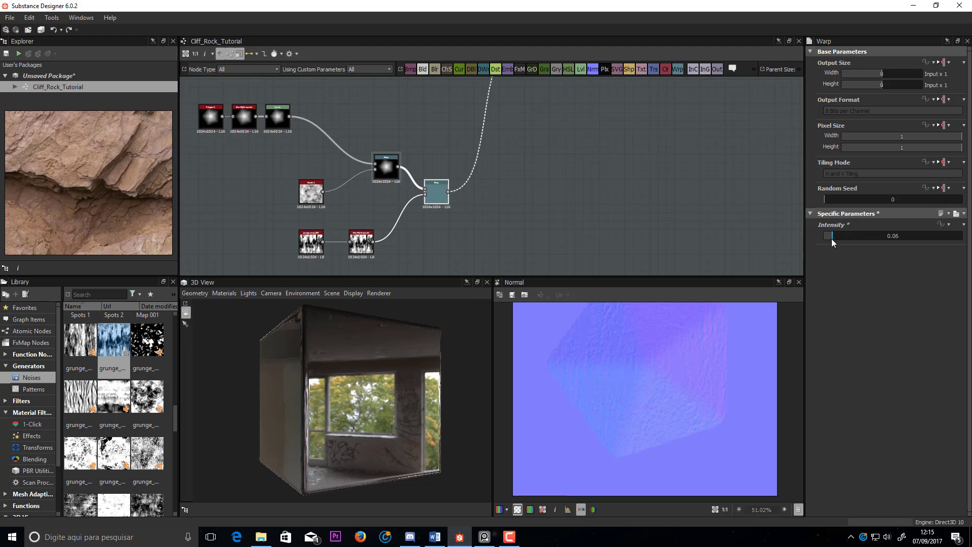
- Fine-tune the intensity of the grunge map's Blur HQ Grayscale node to 1.35, comparing the results in the normal map preview
{"action": "left_click", "coordinate": [369, 248]}
{"action": "left_click", "coordinate": [852, 269]}
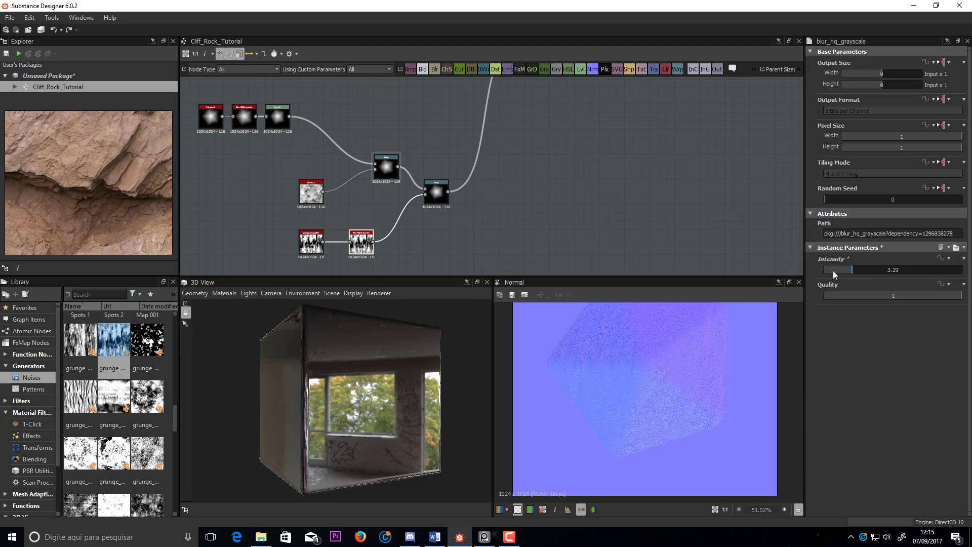
{"action": "left_click", "coordinate": [828, 270]}
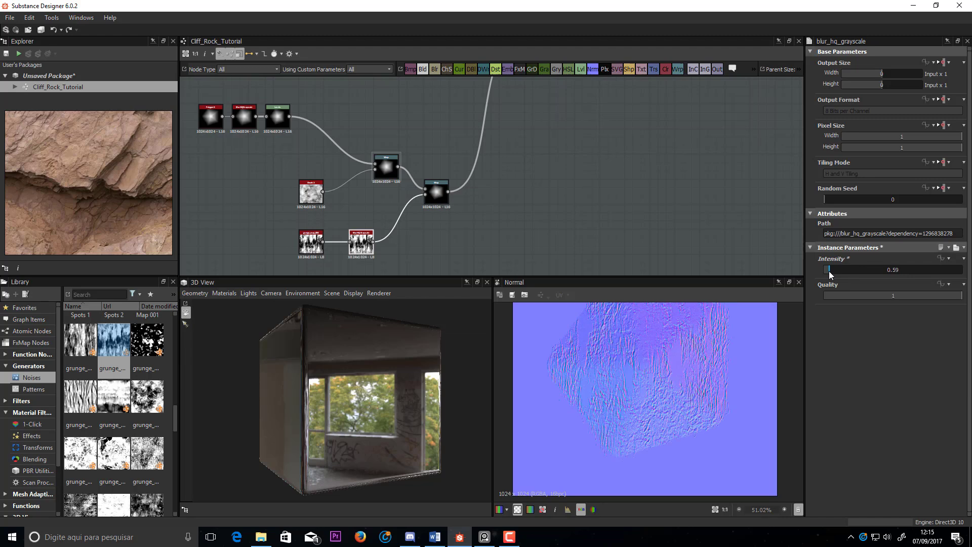
{"action": "left_click_drag", "start_coordinate": [828, 271], "coordinate": [833, 273]}
{"action": "left_click", "coordinate": [832, 273]}
{"action": "scroll", "coordinate": [692, 352], "scroll_direction": "up", "scroll_amount": 5}
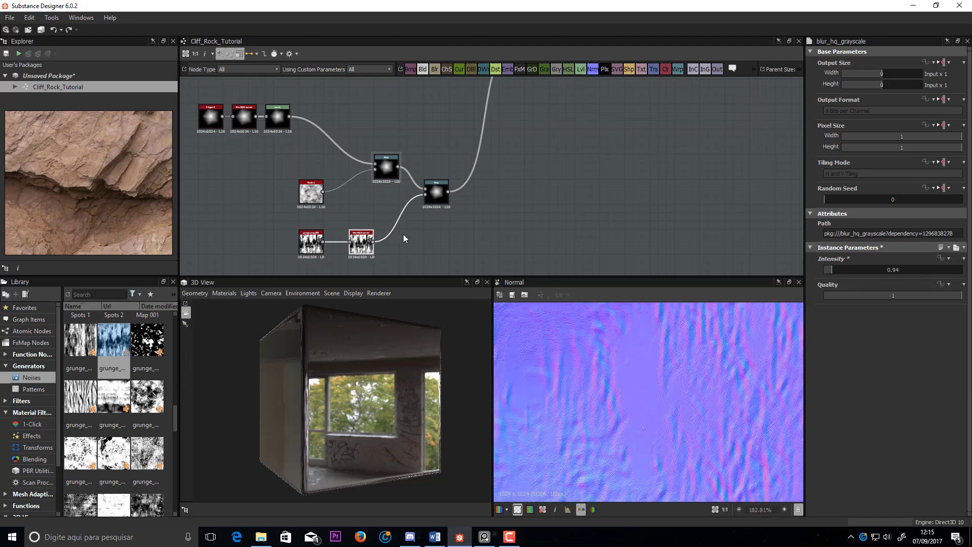
{"action": "left_click", "coordinate": [838, 269]}
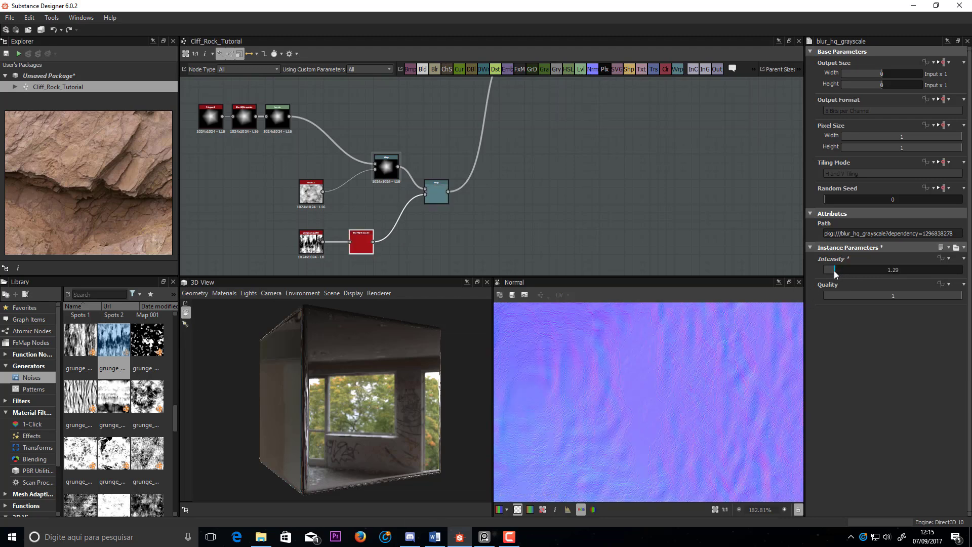
{"action": "left_click", "coordinate": [835, 270]}
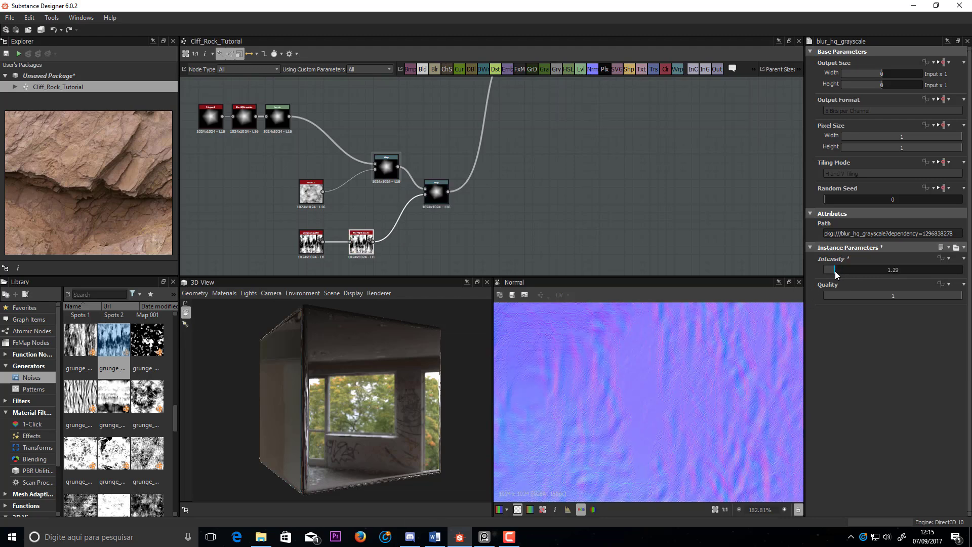
{"action": "left_click", "coordinate": [836, 274]}
{"action": "scroll", "coordinate": [646, 420], "scroll_direction": "down", "scroll_amount": 5}
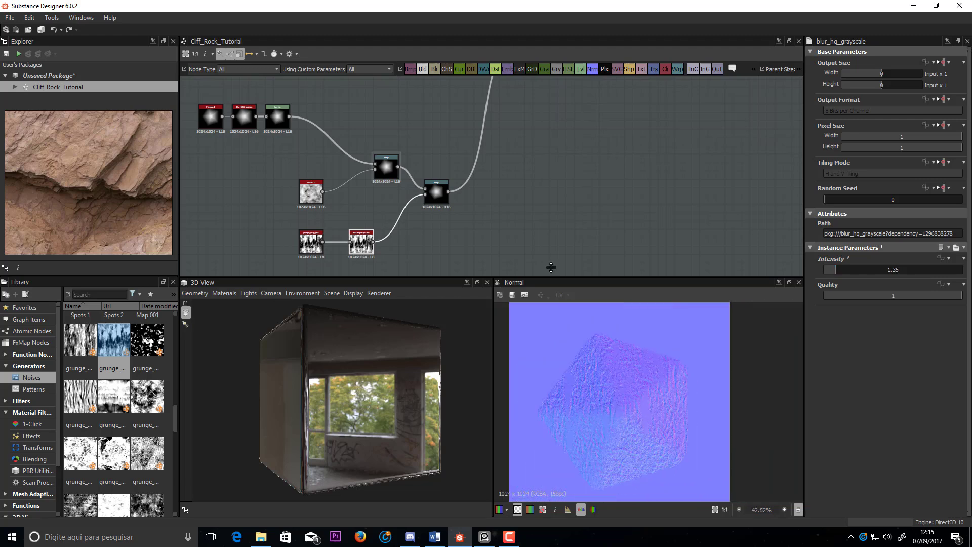
{"action": "middle_click_drag", "start_coordinate": [478, 133], "coordinate": [434, 227]}
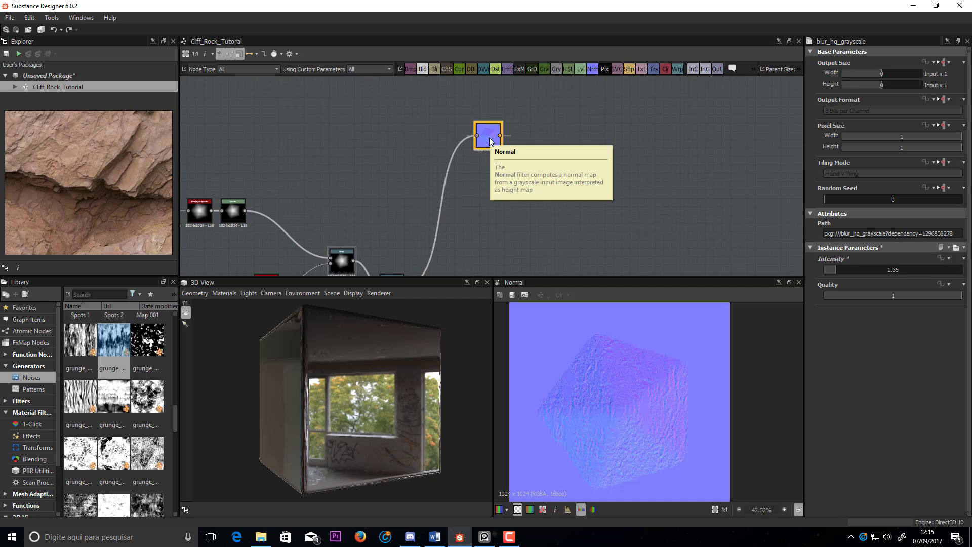
- Shift the grunge map, its blur node and the second Warp node lower in the graph, clear of the first Warp
{"action": "left_click", "coordinate": [490, 142]}
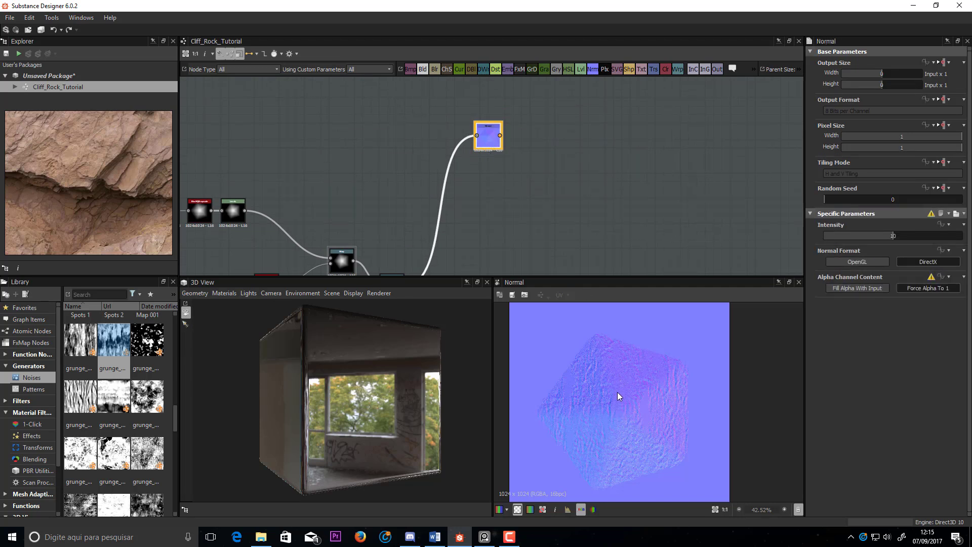
{"action": "middle_click_drag", "start_coordinate": [491, 193], "coordinate": [488, 144]}
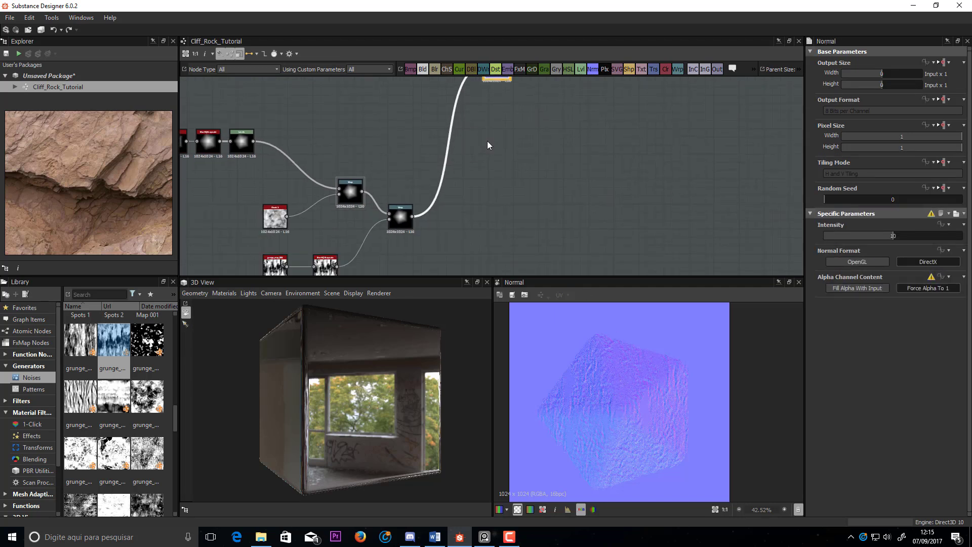
{"action": "scroll", "coordinate": [438, 201], "scroll_direction": "down", "scroll_amount": 2}
{"action": "middle_click_drag", "start_coordinate": [438, 203], "coordinate": [431, 155]}
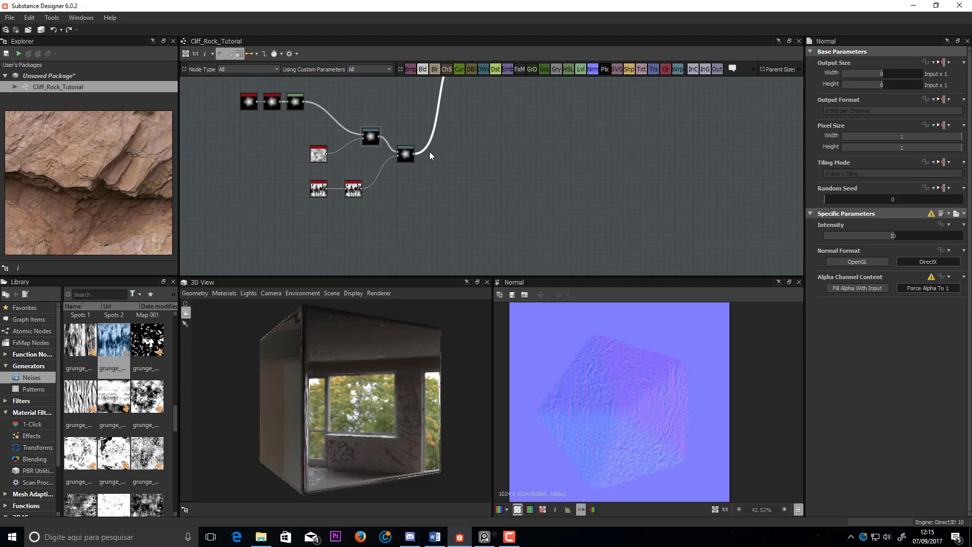
{"action": "left_click", "coordinate": [375, 138]}
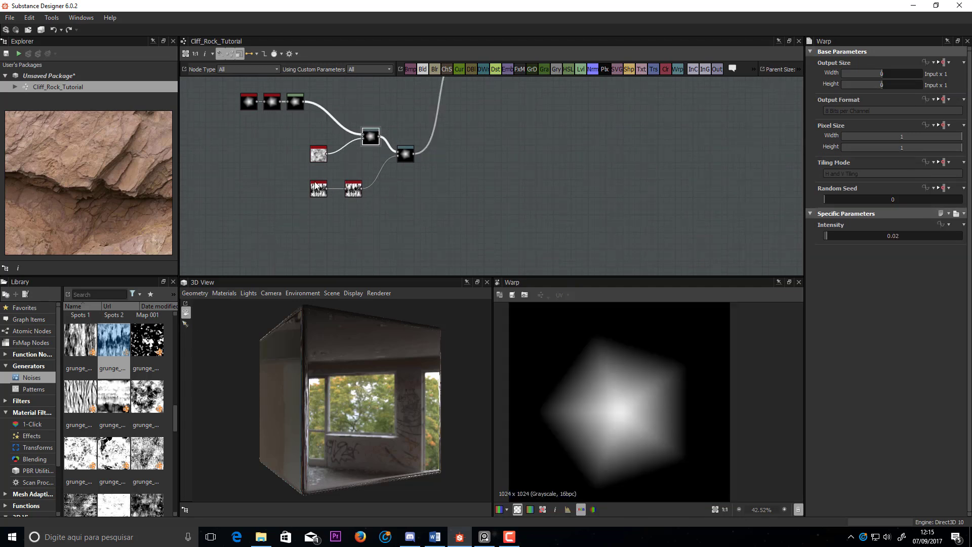
{"action": "left_click_drag", "start_coordinate": [314, 181], "coordinate": [356, 246]}
{"action": "left_click", "coordinate": [406, 155]}
{"action": "left_click_drag", "start_coordinate": [405, 156], "coordinate": [426, 206]}
- Add a Gradient Map node beside the first Warp, fed from the first Warp's output
{"action": "left_click", "coordinate": [356, 190]}
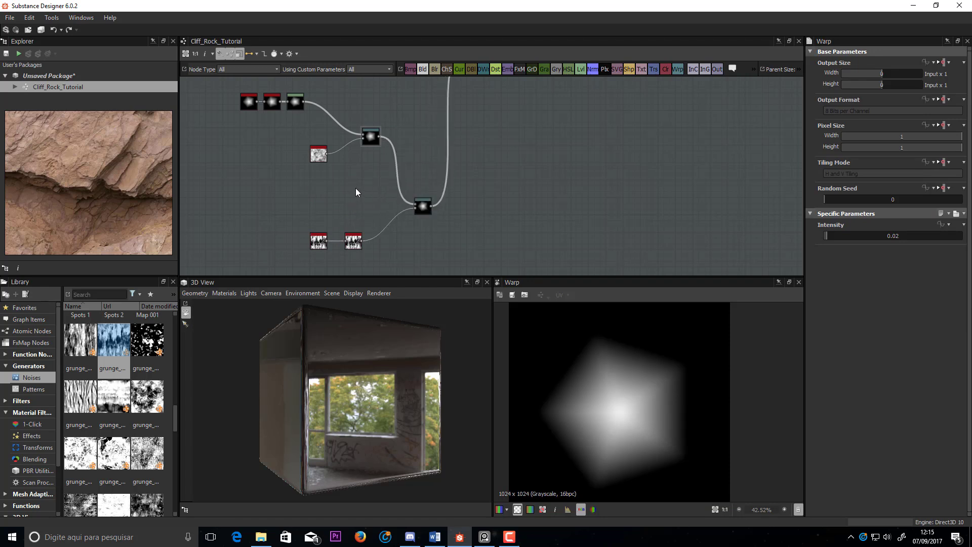
{"action": "key", "text": "space"}
{"action": "type", "text": "gr"}
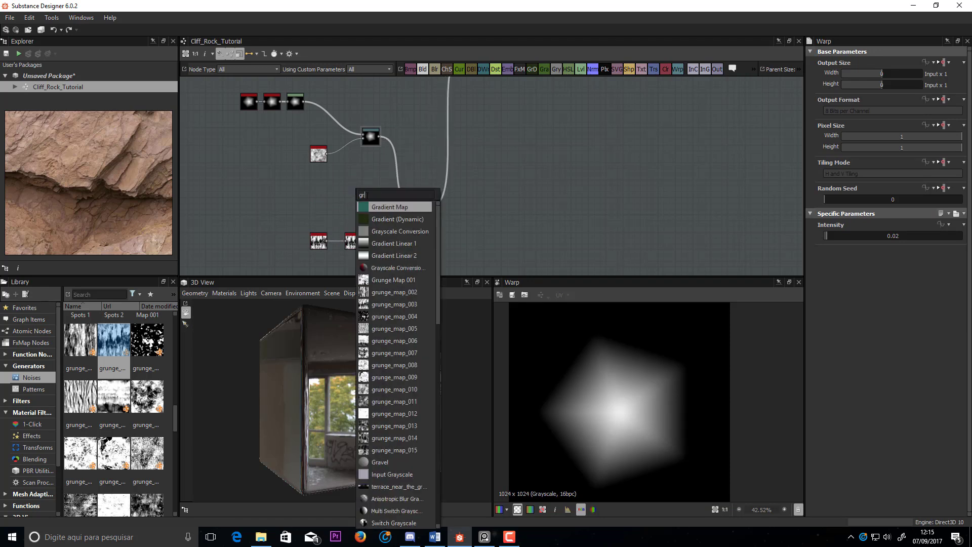
{"action": "left_click", "coordinate": [390, 207]}
{"action": "left_click_drag", "start_coordinate": [360, 194], "coordinate": [406, 225]}
{"action": "scroll", "coordinate": [397, 152], "scroll_direction": "up", "scroll_amount": 4}
{"action": "middle_click_drag", "start_coordinate": [408, 227], "coordinate": [405, 167]}
{"action": "left_click_drag", "start_coordinate": [403, 178], "coordinate": [410, 110]}
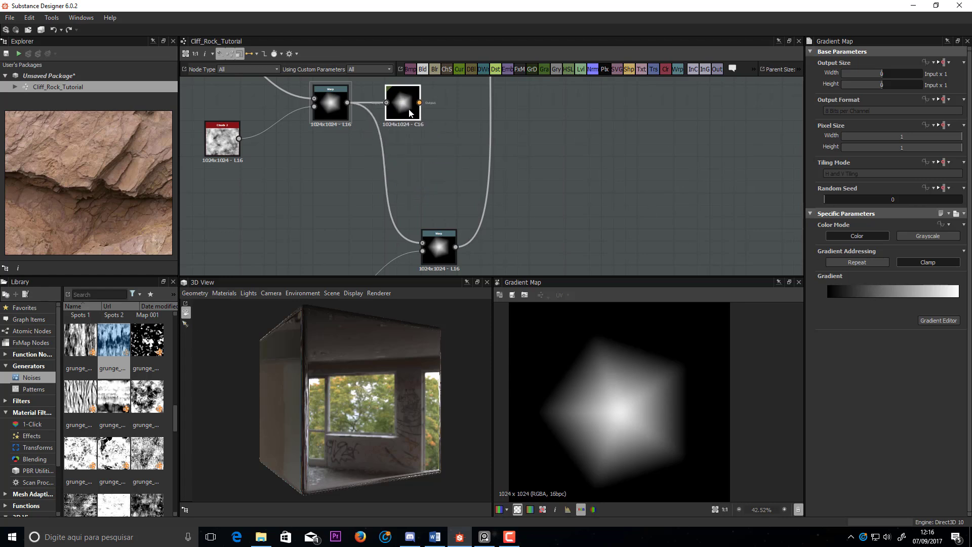
- Move the second Warp and the Normal node further right to free space after the Gradient Map
{"action": "middle_click_drag", "start_coordinate": [454, 113], "coordinate": [425, 152]}
{"action": "scroll", "coordinate": [425, 152], "scroll_direction": "down", "scroll_amount": 4}
{"action": "left_click_drag", "start_coordinate": [418, 218], "coordinate": [487, 234]}
{"action": "middle_click_drag", "start_coordinate": [464, 84], "coordinate": [457, 143]}
{"action": "left_click_drag", "start_coordinate": [458, 118], "coordinate": [579, 101]}
{"action": "middle_click_drag", "start_coordinate": [393, 197], "coordinate": [404, 167]}
- Add a middle key at position 0.563 to the Gradient Map's gradient and brighten it to gray value 206
{"action": "left_click", "coordinate": [403, 172]}
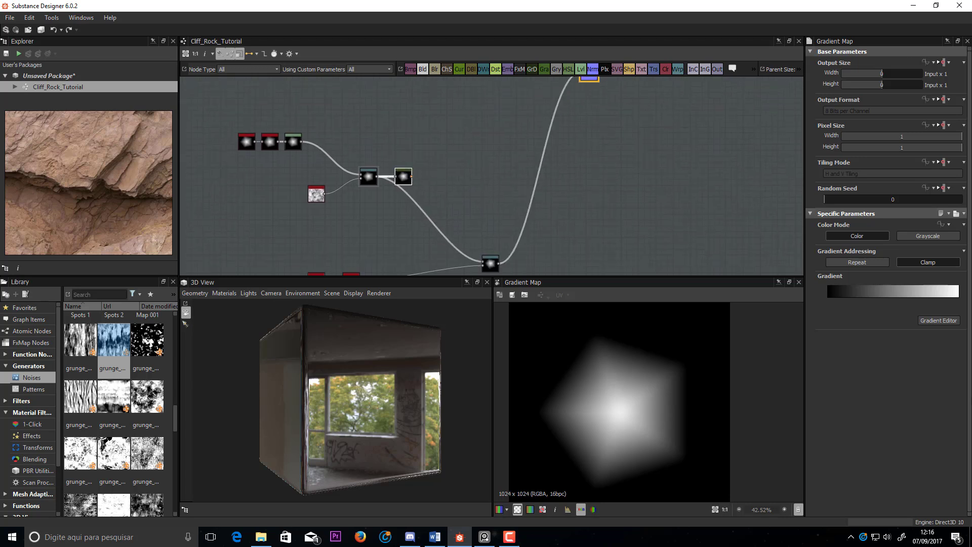
{"action": "left_click", "coordinate": [938, 320]}
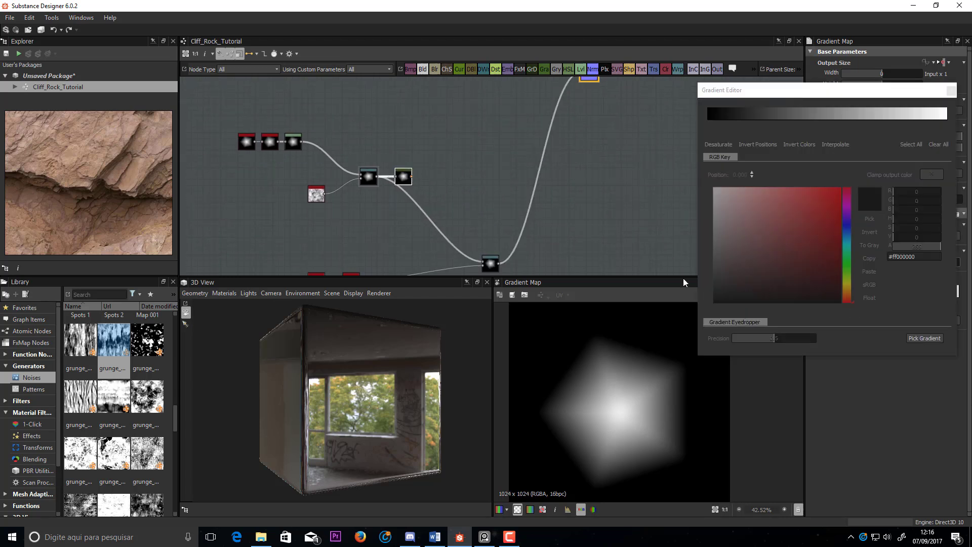
{"action": "left_click", "coordinate": [834, 116]}
{"action": "left_click_drag", "start_coordinate": [841, 121], "coordinate": [840, 120]}
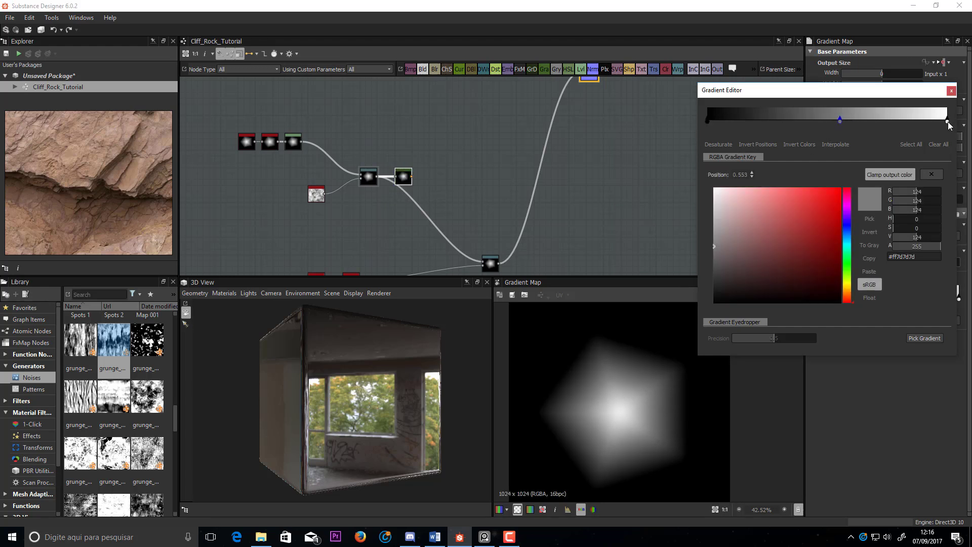
{"action": "left_click", "coordinate": [948, 124]}
{"action": "mouse_move", "coordinate": [949, 125]}
{"action": "left_mouse_down"}
{"action": "mouse_move", "coordinate": [881, 126]}
{"action": "mouse_move", "coordinate": [947, 126]}
{"action": "left_mouse_up"}
{"action": "left_click", "coordinate": [840, 122]}
{"action": "left_click", "coordinate": [831, 121]}
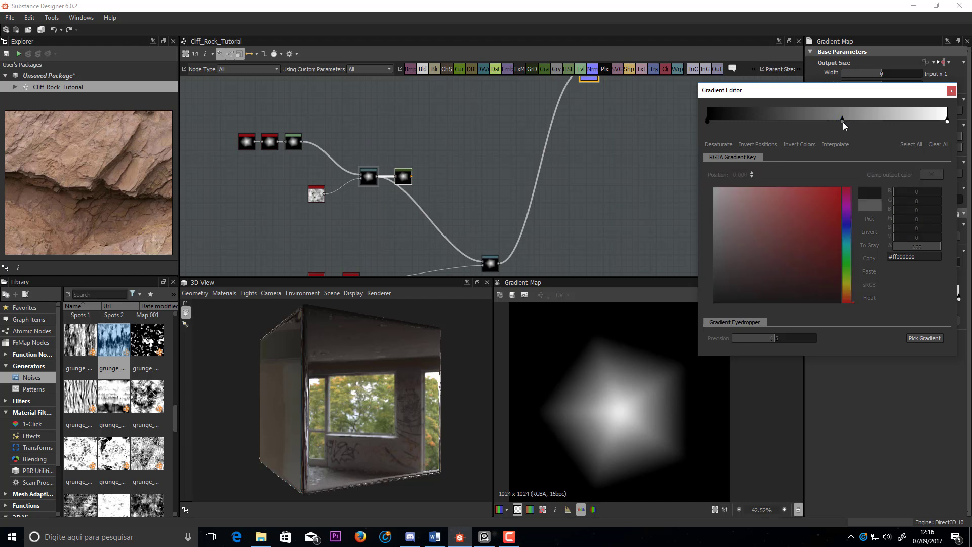
{"action": "left_click", "coordinate": [843, 121]}
{"action": "left_click_drag", "start_coordinate": [714, 233], "coordinate": [714, 211]}
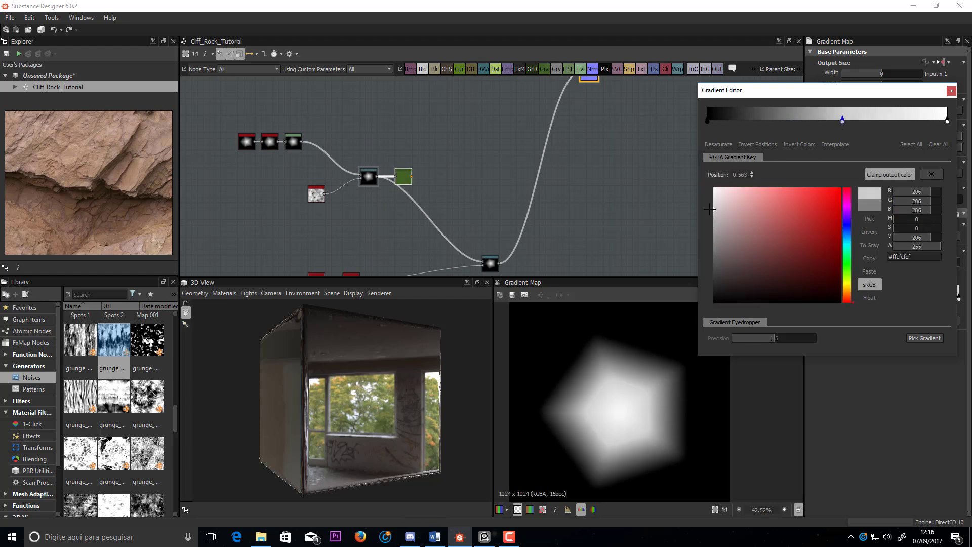
{"action": "left_click", "coordinate": [953, 92]}
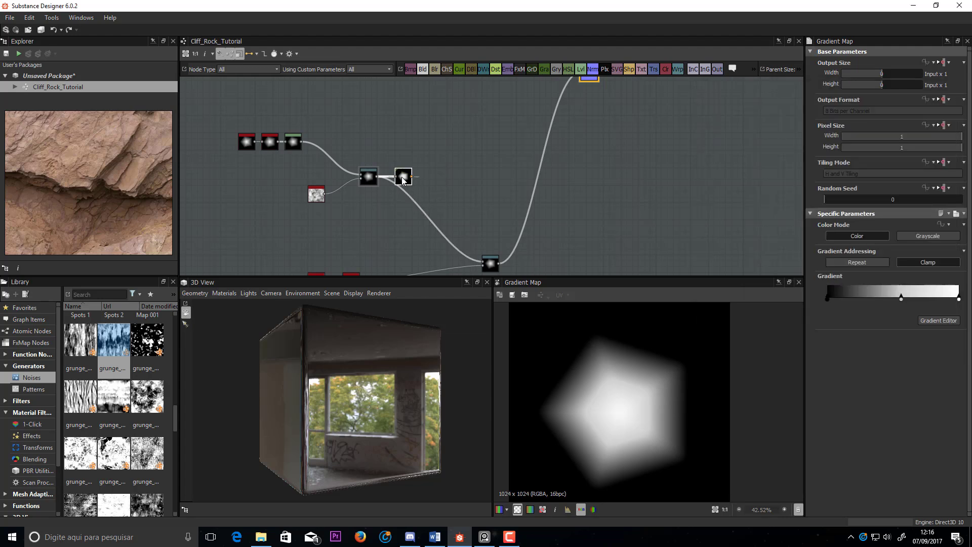
- Add a Grayscale Conversion node after the Gradient Map and connect its output to the second Warp's input
{"action": "scroll", "coordinate": [403, 180], "scroll_direction": "up", "scroll_amount": 4}
{"action": "key", "text": "space"}
{"action": "type", "text": "gr"}
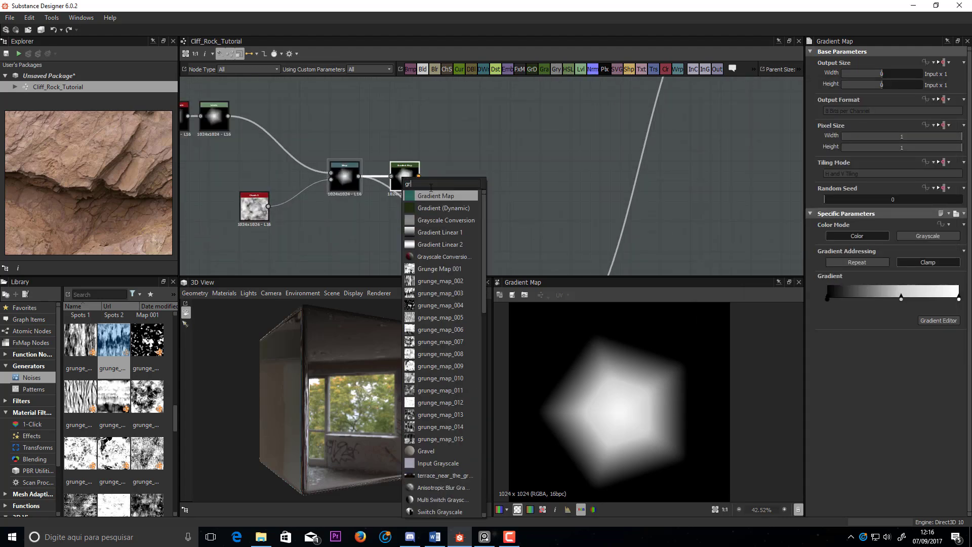
{"action": "left_click", "coordinate": [442, 221]}
{"action": "middle_click_drag", "start_coordinate": [448, 191], "coordinate": [381, 111]}
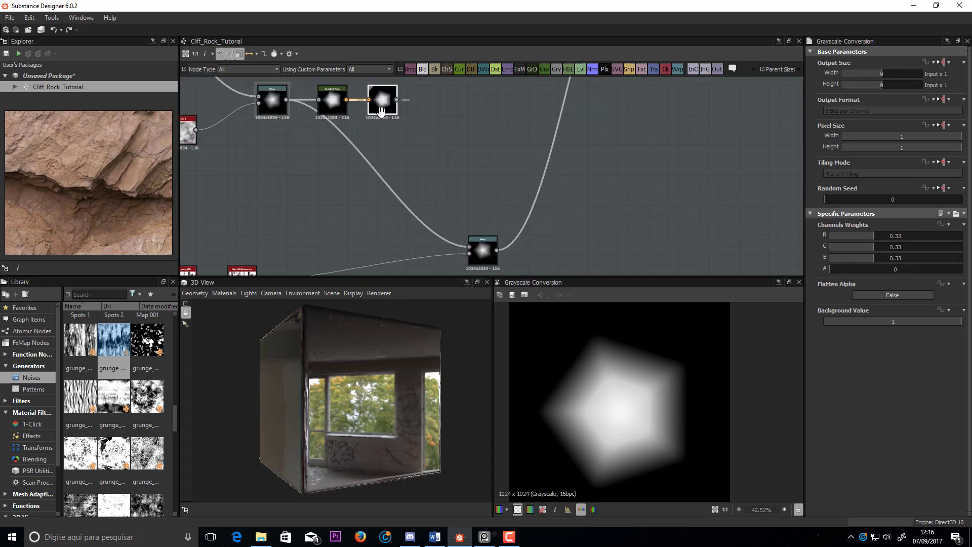
{"action": "left_click_drag", "start_coordinate": [397, 99], "coordinate": [483, 257]}
- Preview the second Warp's output and the Normal node's result to check the gradient's effect on the polygon
{"action": "double_click", "coordinate": [483, 252]}
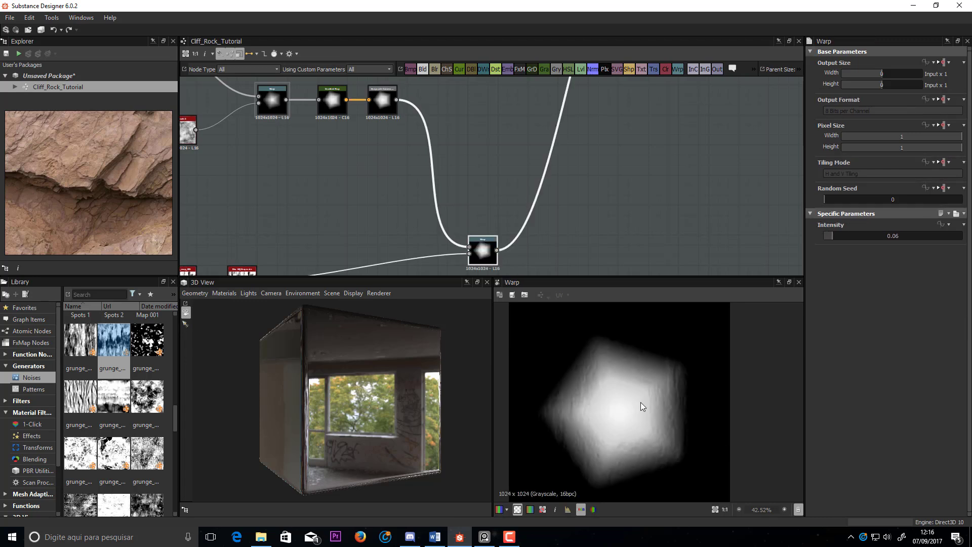
{"action": "scroll", "coordinate": [640, 405], "scroll_direction": "up", "scroll_amount": 1}
{"action": "middle_click_drag", "start_coordinate": [594, 167], "coordinate": [518, 226]}
{"action": "scroll", "coordinate": [517, 226], "scroll_direction": "down", "scroll_amount": 3}
{"action": "double_click", "coordinate": [553, 84]}
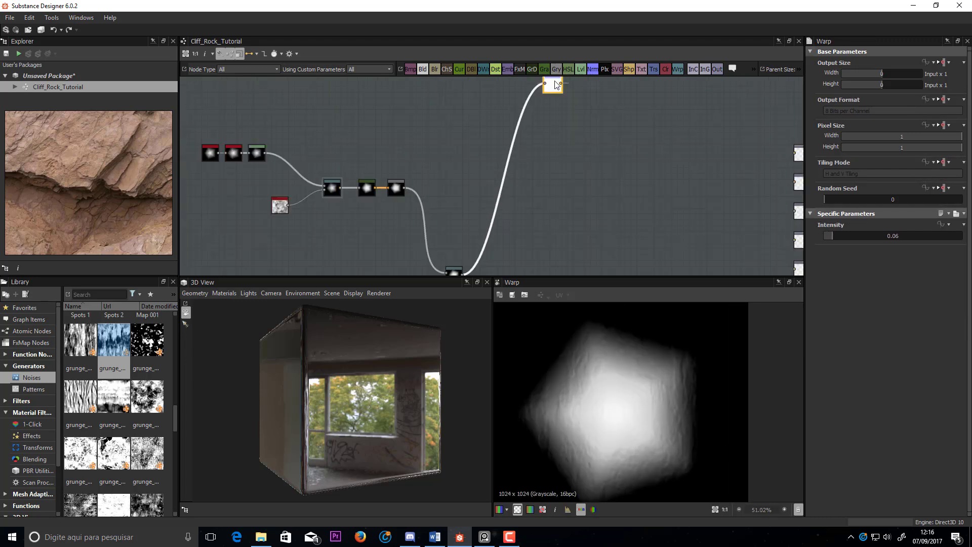
{"action": "middle_click_drag", "start_coordinate": [457, 211], "coordinate": [448, 179]}
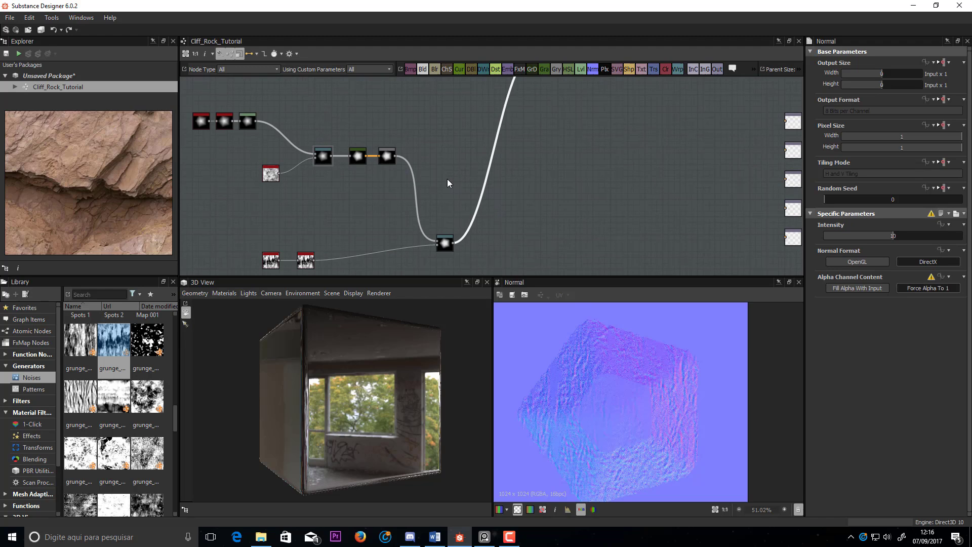
- Move the gradient's middle key to position 0.565 and set its gray value to 207, comparing darker tones in the normal map
{"action": "left_click", "coordinate": [360, 161]}
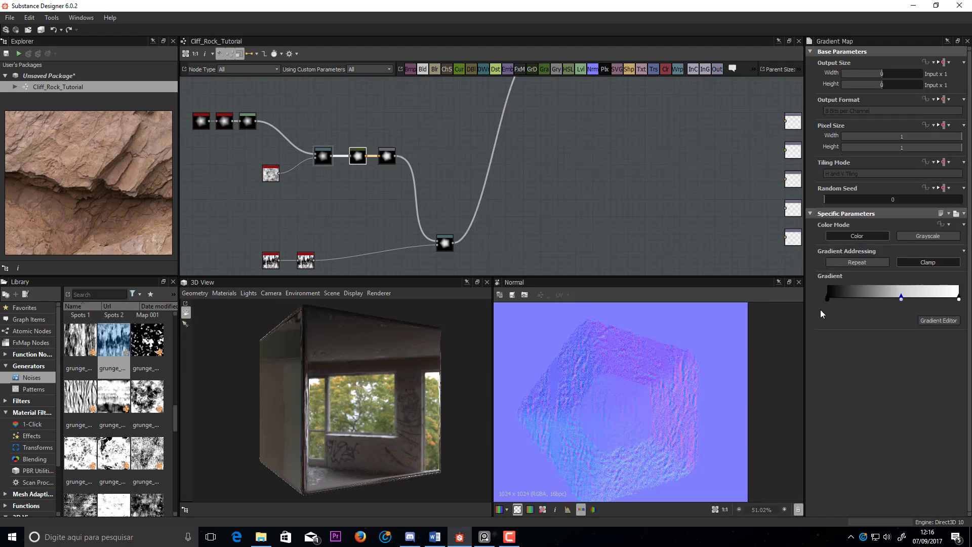
{"action": "left_click", "coordinate": [930, 329]}
{"action": "left_click", "coordinate": [842, 121]}
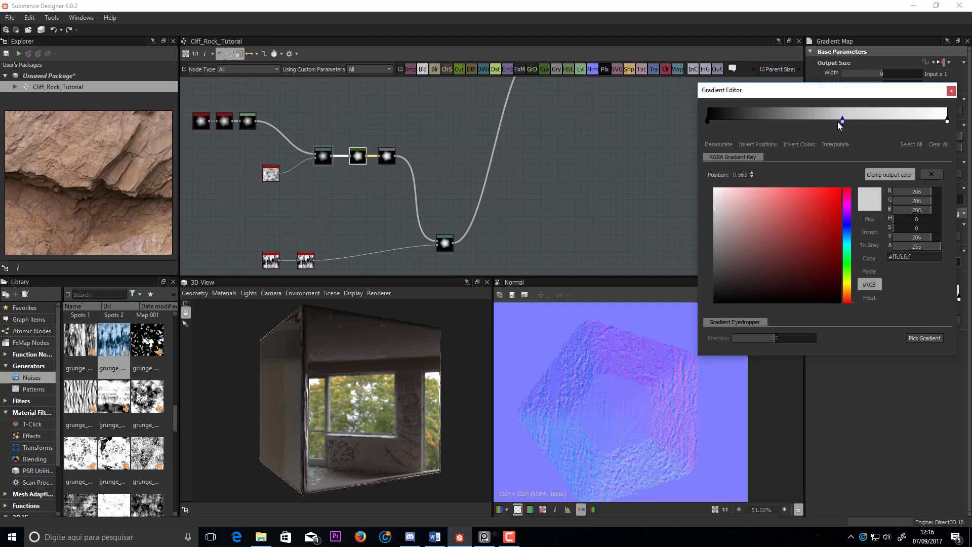
{"action": "left_click_drag", "start_coordinate": [842, 123], "coordinate": [843, 123]}
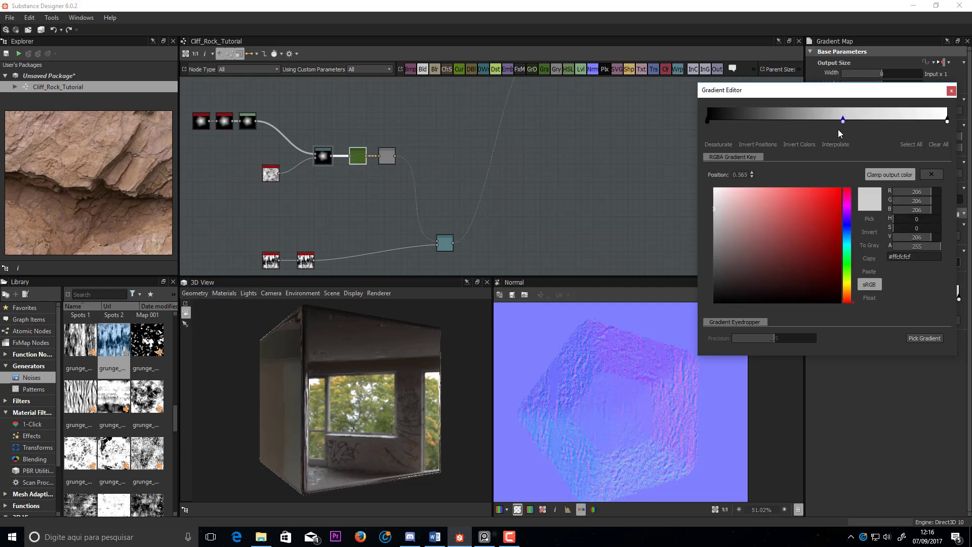
{"action": "left_click_drag", "start_coordinate": [715, 218], "coordinate": [714, 243]}
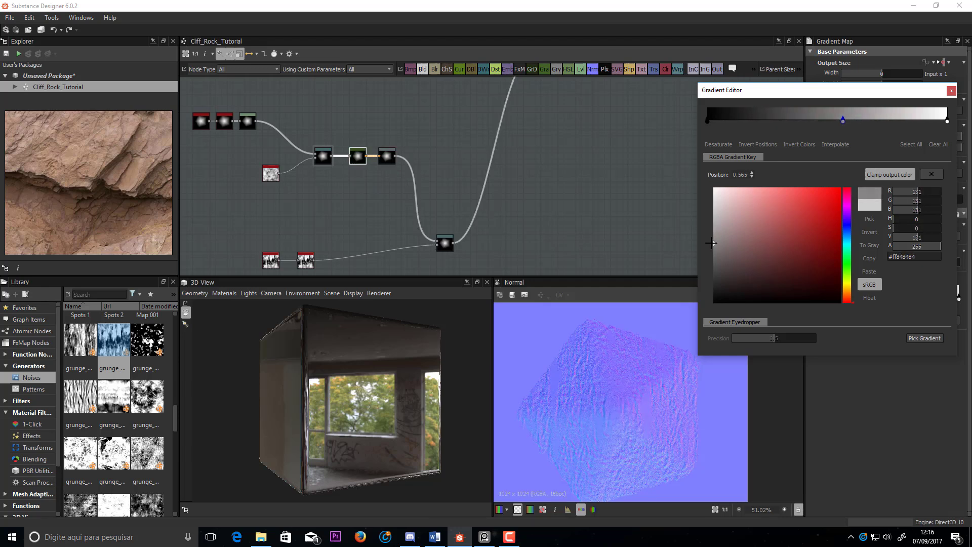
{"action": "mouse_move", "coordinate": [696, 205]}
{"action": "left_mouse_down"}
{"action": "mouse_move", "coordinate": [692, 221]}
{"action": "mouse_move", "coordinate": [689, 208]}
{"action": "left_mouse_up"}
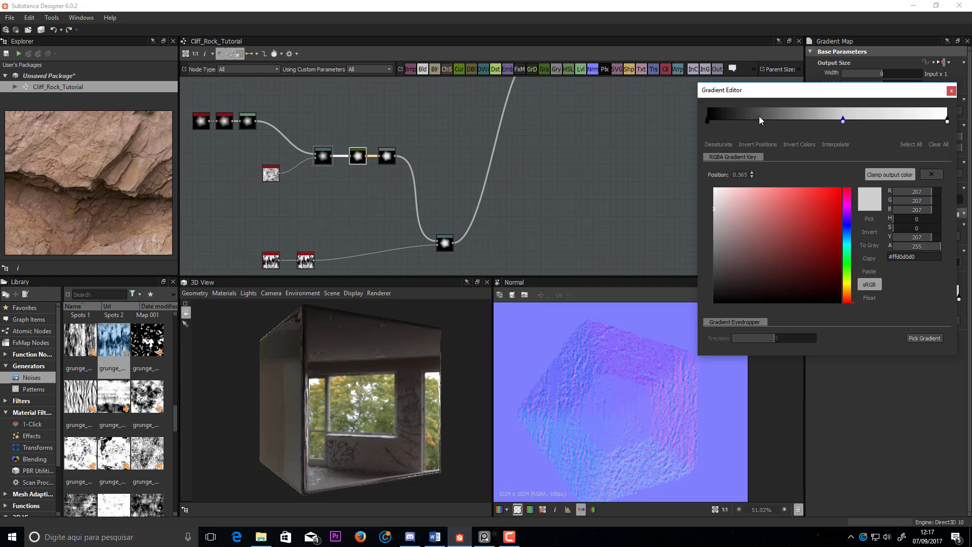
- Add another gradient key at position 0.283 with gray value 143 and check the whole normal map
{"action": "left_click", "coordinate": [776, 120]}
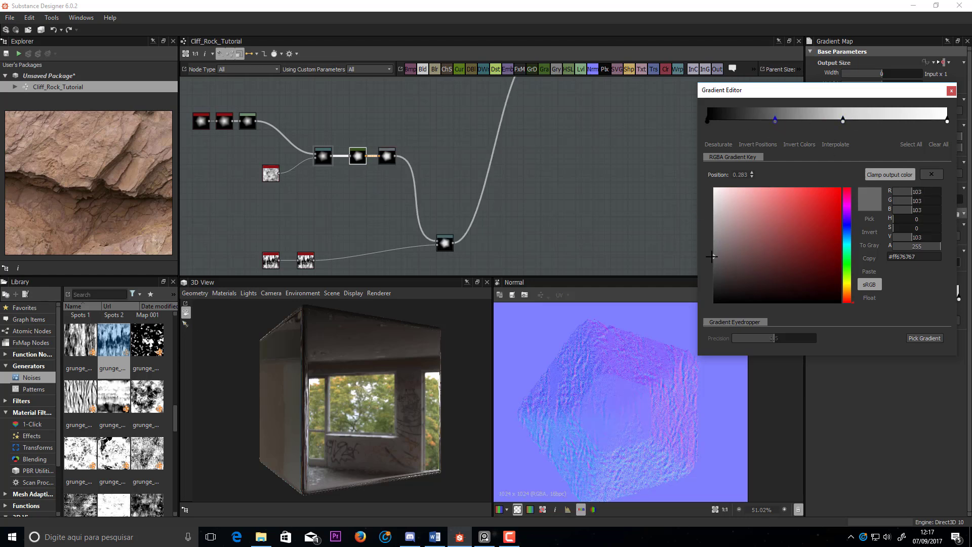
{"action": "mouse_move", "coordinate": [712, 257]}
{"action": "left_mouse_down"}
{"action": "mouse_move", "coordinate": [695, 218]}
{"action": "mouse_move", "coordinate": [691, 234]}
{"action": "left_mouse_up"}
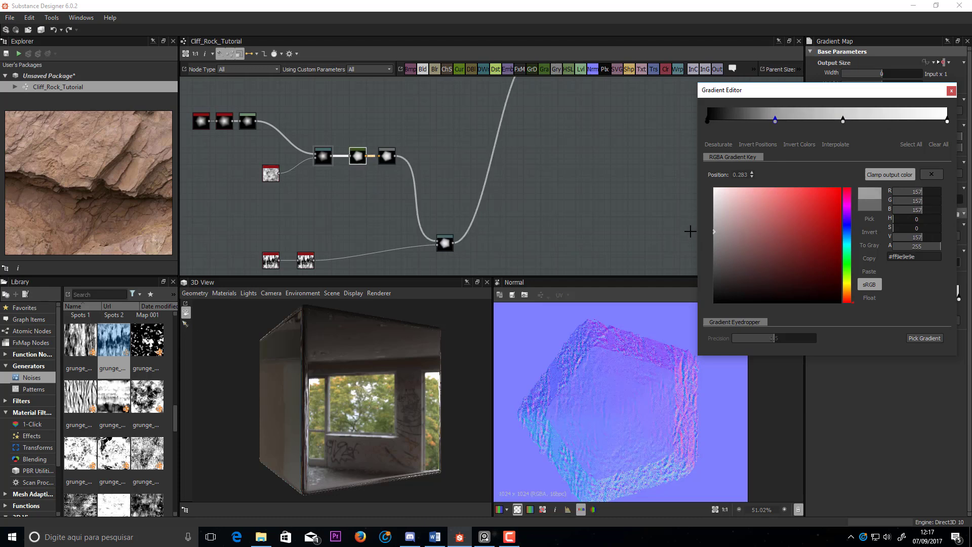
{"action": "left_click_drag", "start_coordinate": [677, 240], "coordinate": [677, 237]}
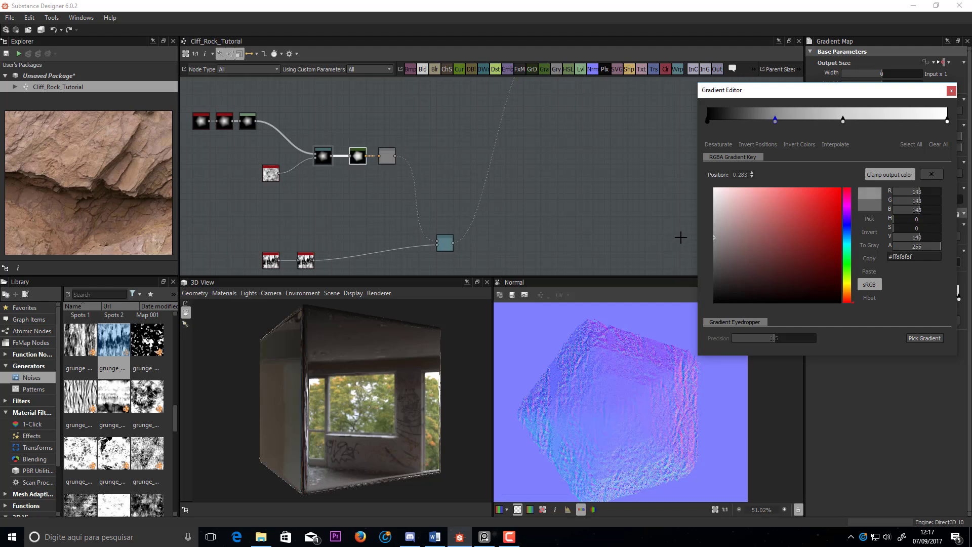
{"action": "left_click", "coordinate": [952, 92]}
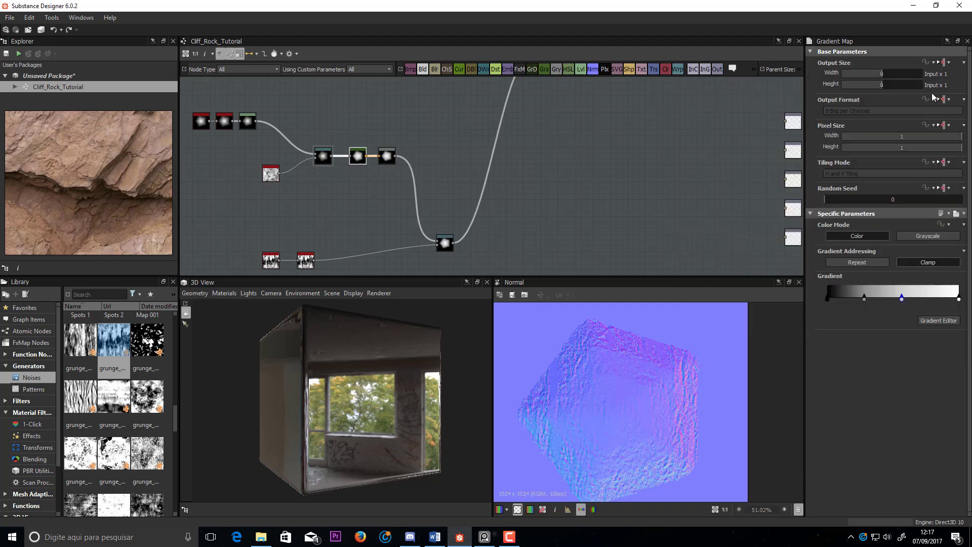
{"action": "scroll", "coordinate": [638, 400], "scroll_direction": "down", "scroll_amount": 3}
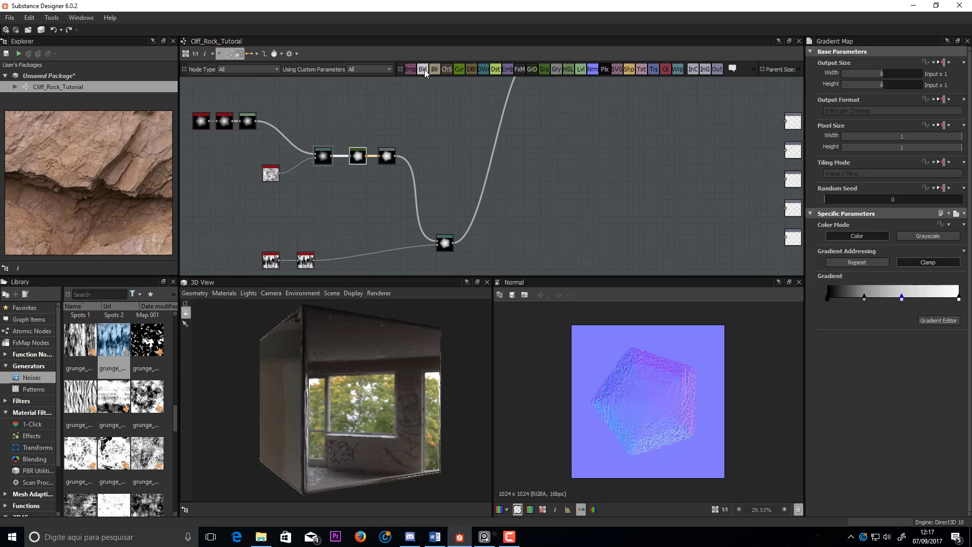
- Lower the second Warp node to the grunge row and shift the polygon, clouds and gradient chain further left
{"action": "middle_click_drag", "start_coordinate": [478, 215], "coordinate": [476, 196]}
{"action": "left_click_drag", "start_coordinate": [445, 223], "coordinate": [445, 240]}
{"action": "middle_click_drag", "start_coordinate": [453, 201], "coordinate": [513, 208]}
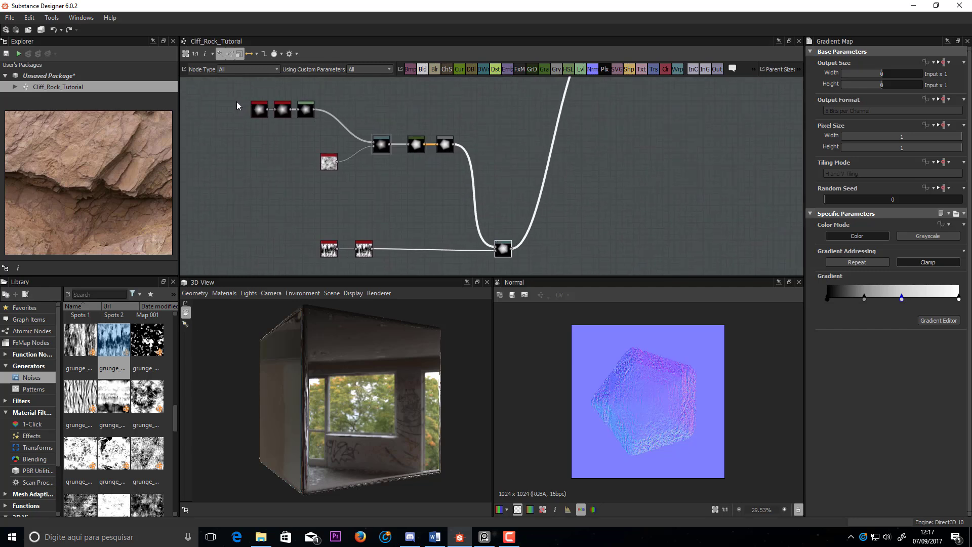
{"action": "left_click_drag", "start_coordinate": [447, 148], "coordinate": [313, 148]}
{"action": "middle_click_drag", "start_coordinate": [369, 194], "coordinate": [404, 140]}
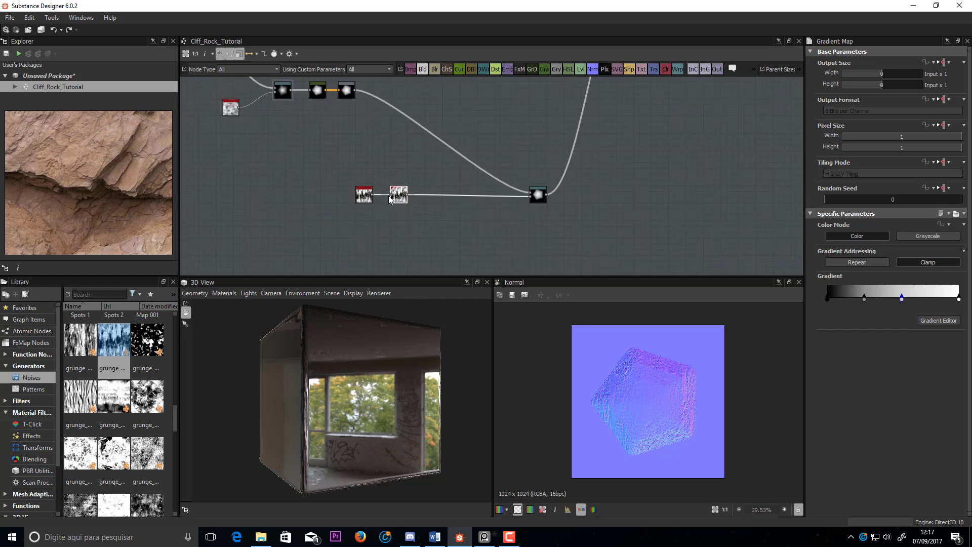
- Align the grunge pair under the tightened Gradient Map and Grayscale Conversion pair, and bring the second Warp closer
{"action": "left_click_drag", "start_coordinate": [400, 194], "coordinate": [337, 198]}
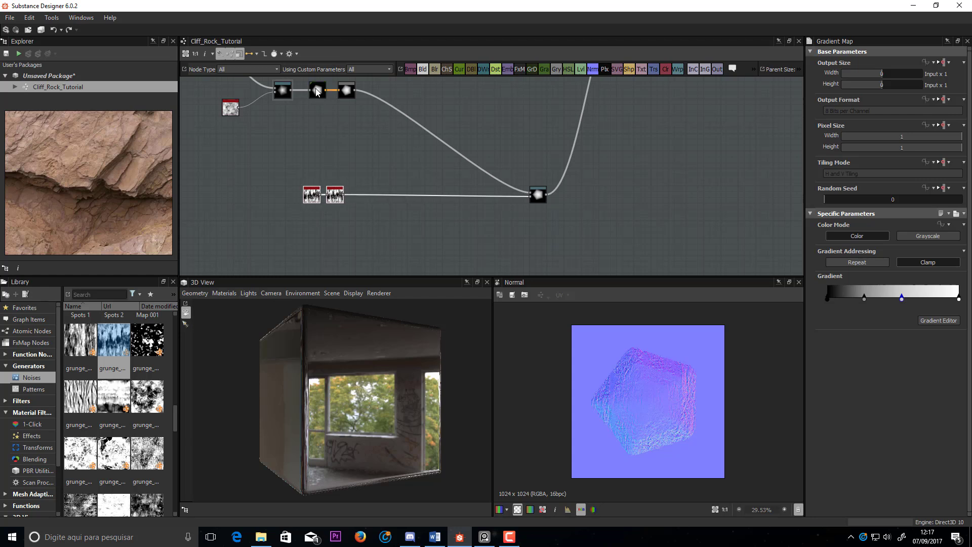
{"action": "mouse_move", "coordinate": [318, 91]}
{"action": "left_mouse_down"}
{"action": "mouse_move", "coordinate": [344, 92]}
{"action": "mouse_move", "coordinate": [332, 93]}
{"action": "left_mouse_up"}
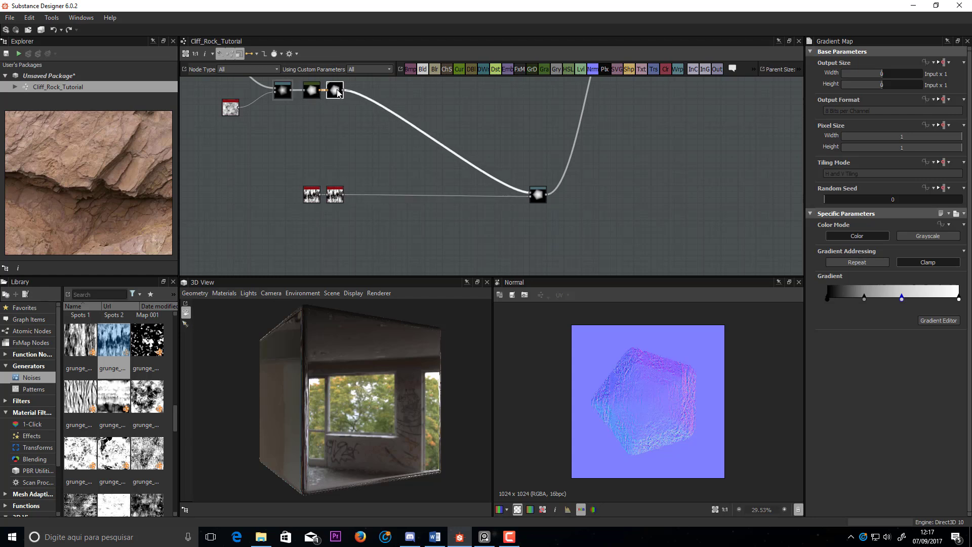
{"action": "left_click_drag", "start_coordinate": [540, 197], "coordinate": [418, 196]}
{"action": "middle_click_drag", "start_coordinate": [424, 142], "coordinate": [467, 192]}
- Move the Normal node closer to the second Warp and preview the second Warp's output
{"action": "scroll", "coordinate": [477, 180], "scroll_direction": "down", "scroll_amount": 2}
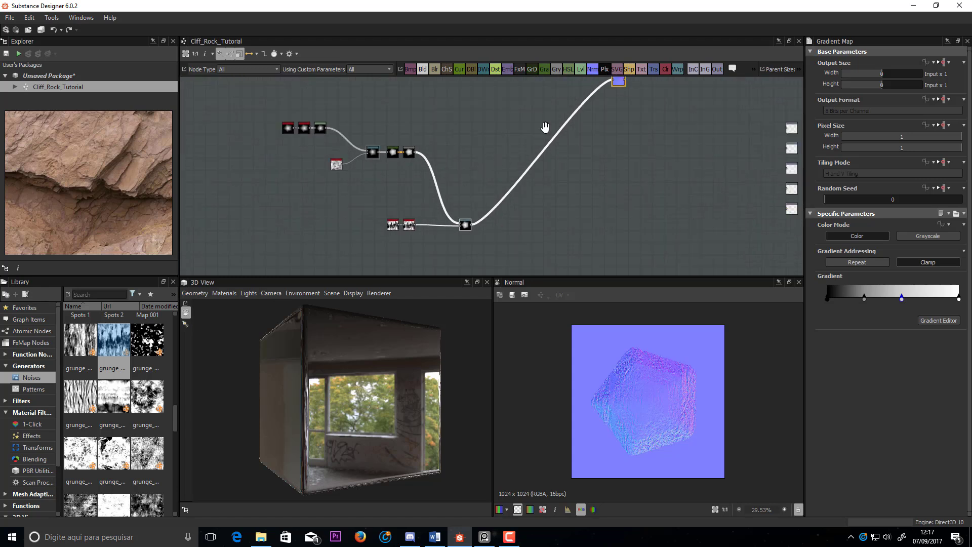
{"action": "middle_click_drag", "start_coordinate": [545, 128], "coordinate": [533, 143]}
{"action": "left_click_drag", "start_coordinate": [603, 99], "coordinate": [539, 124]}
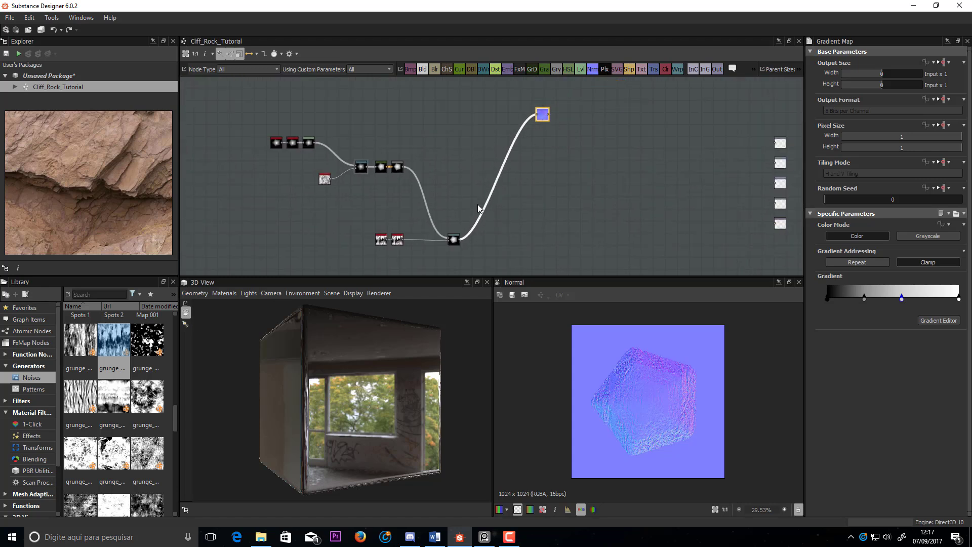
{"action": "double_click", "coordinate": [454, 239]}
{"action": "middle_click_drag", "start_coordinate": [504, 213], "coordinate": [506, 166]}
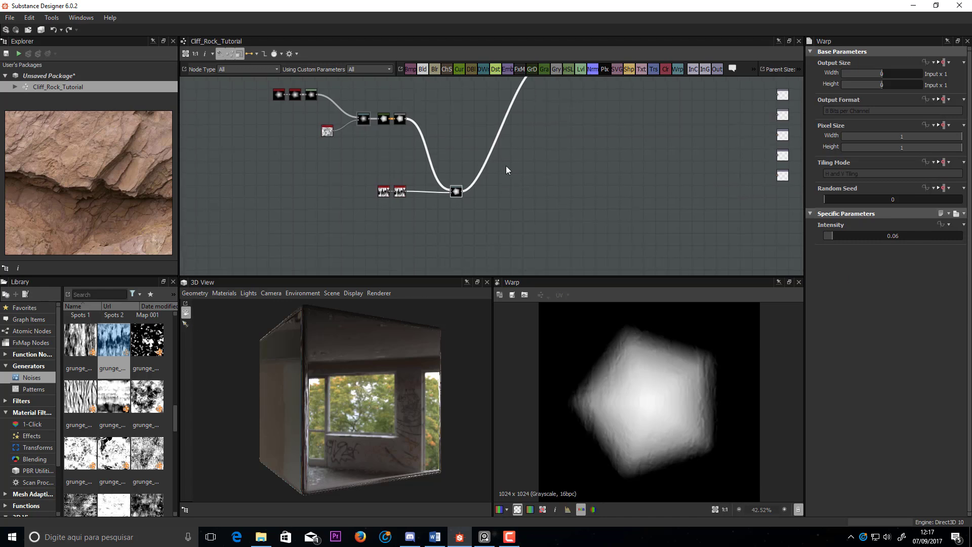
- Add a Directional Warp node below the second Warp node and feed it that Warp's output
{"action": "scroll", "coordinate": [466, 188], "scroll_direction": "up", "scroll_amount": 3}
{"action": "key", "text": "space"}
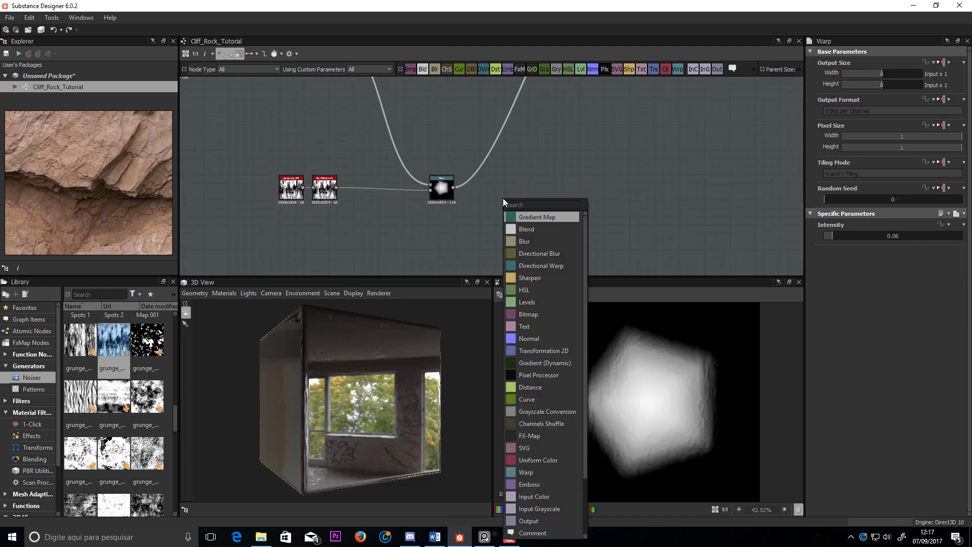
{"action": "type", "text": "dire"}
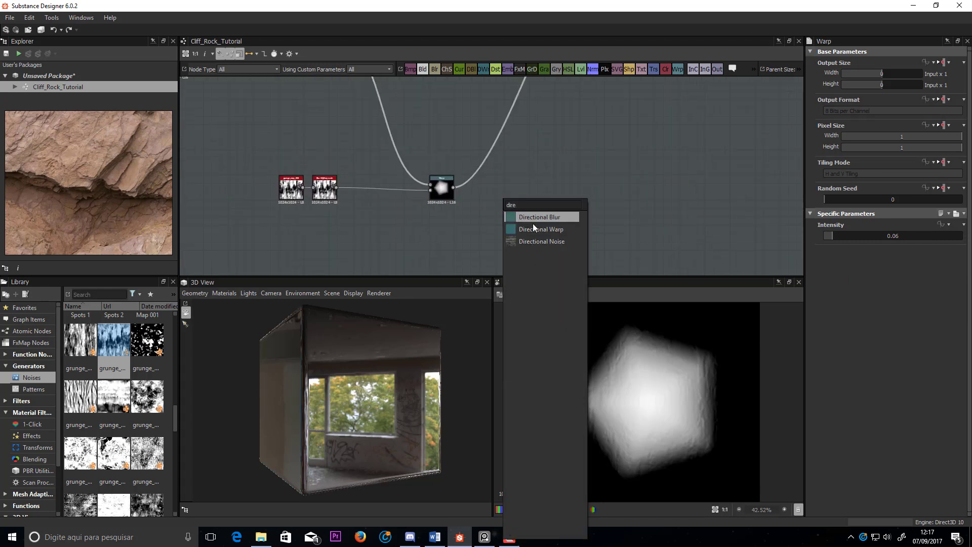
{"action": "left_click", "coordinate": [543, 229]}
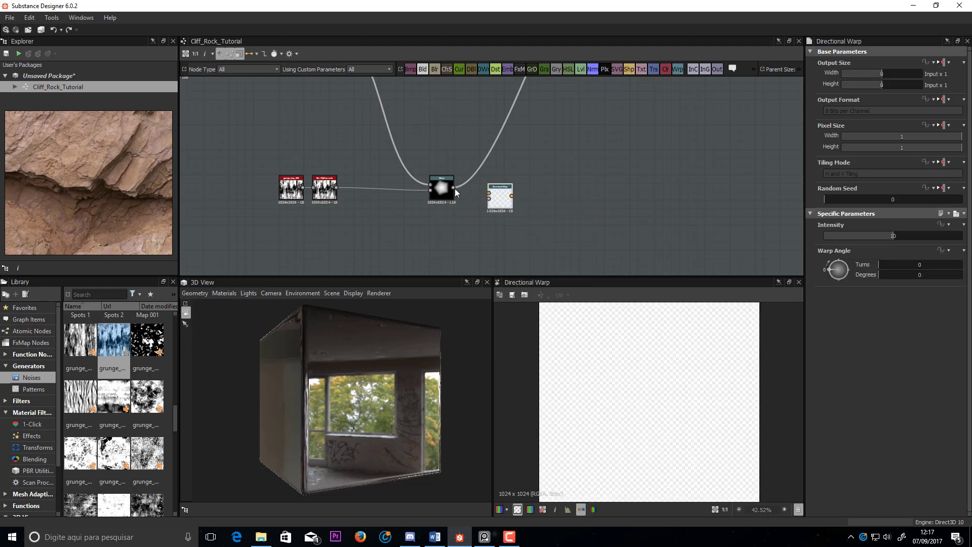
{"action": "left_click_drag", "start_coordinate": [499, 198], "coordinate": [516, 239]}
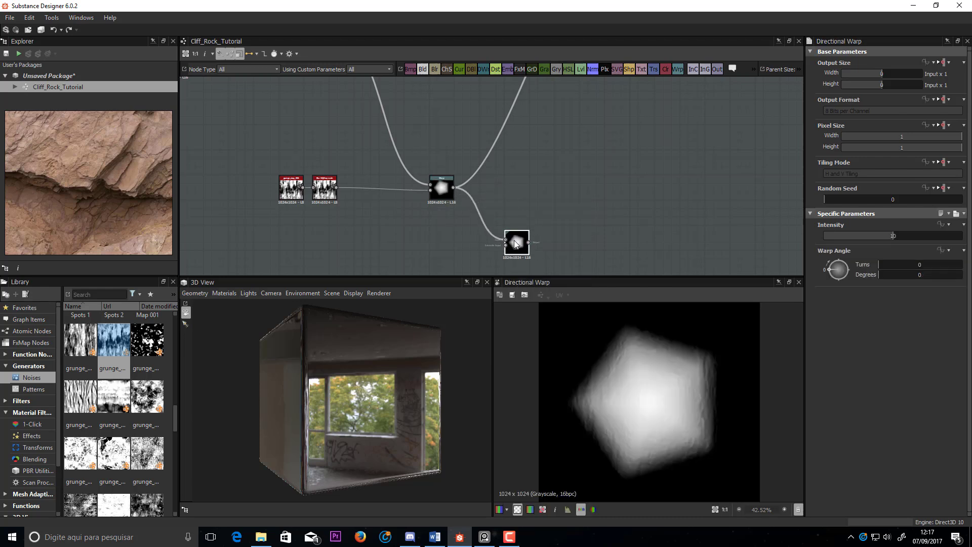
{"action": "middle_click_drag", "start_coordinate": [505, 186], "coordinate": [495, 145]}
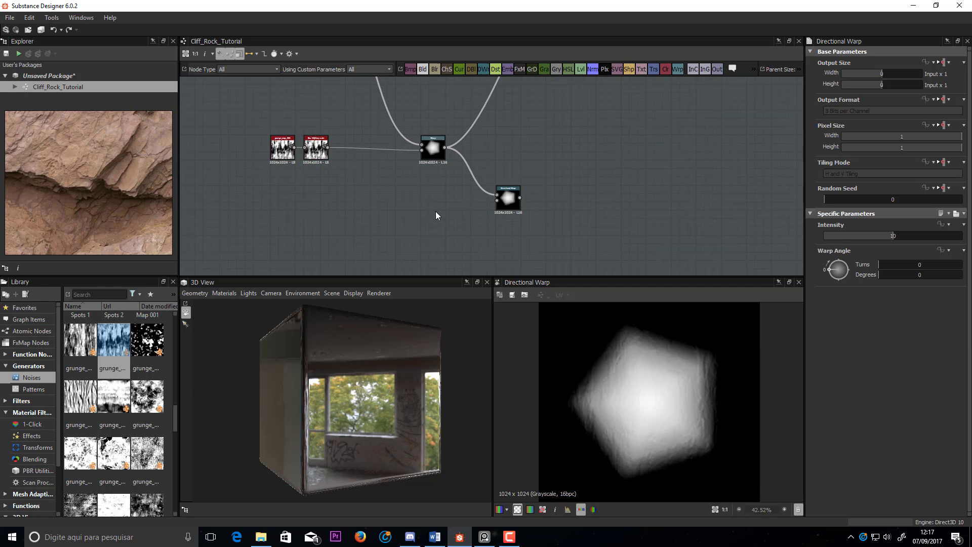
- Add a Clouds 2 noise node below the second Warp, to the left of the Directional Warp
{"action": "key", "text": "space"}
{"action": "type", "text": "clud"}
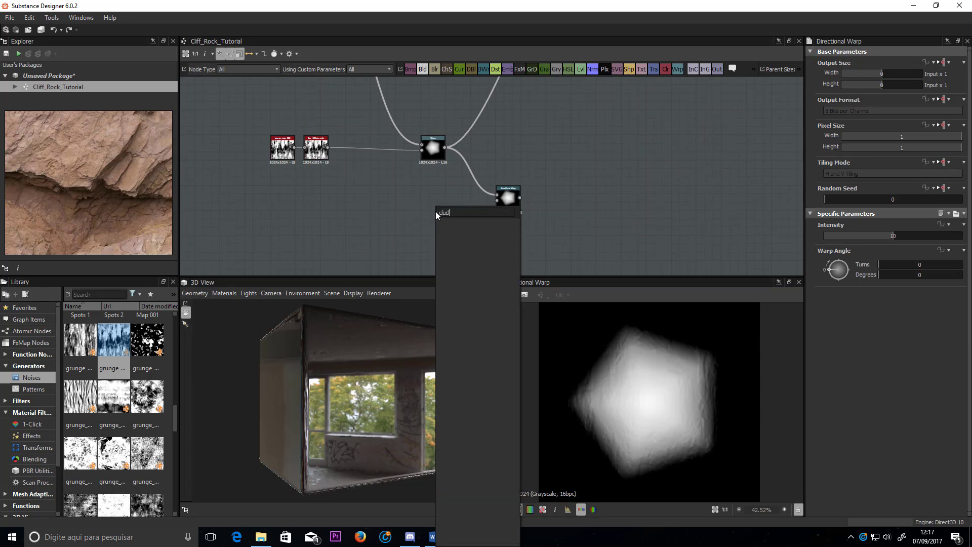
{"action": "type", "text": "ou"}
{"action": "key", "text": "BackSpace"}
{"action": "key", "text": "BackSpace"}
{"action": "key", "text": "BackSpace"}
{"action": "type", "text": "o"}
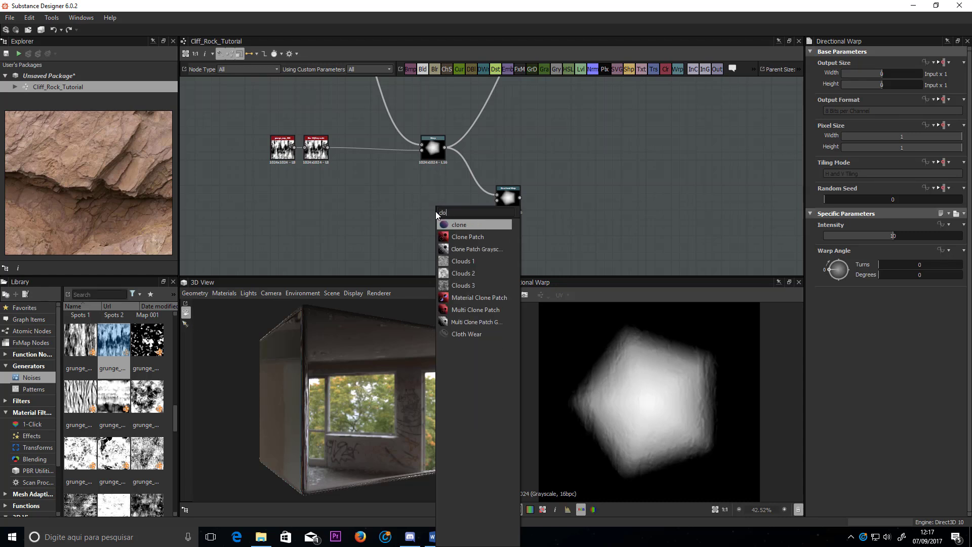
{"action": "left_click", "coordinate": [471, 274]}
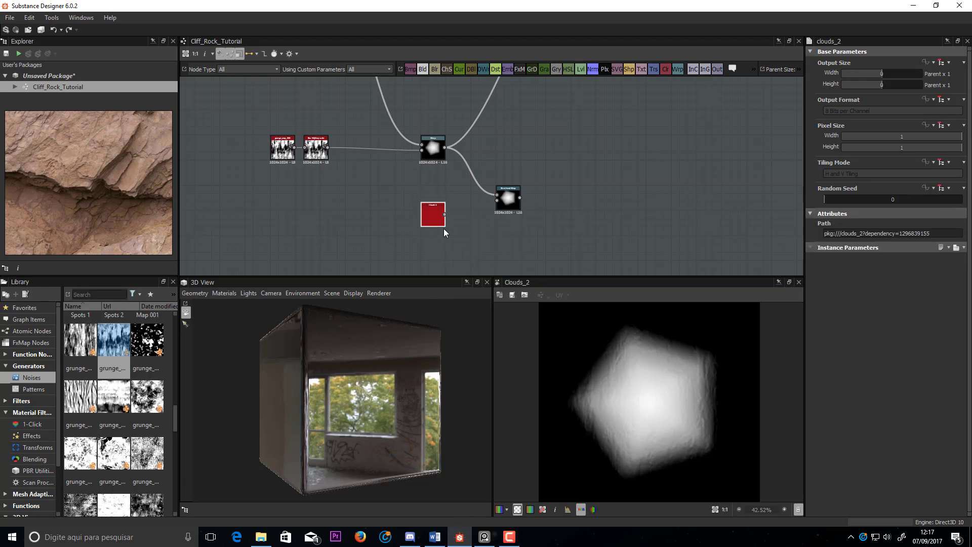
{"action": "left_click_drag", "start_coordinate": [435, 213], "coordinate": [411, 223]}
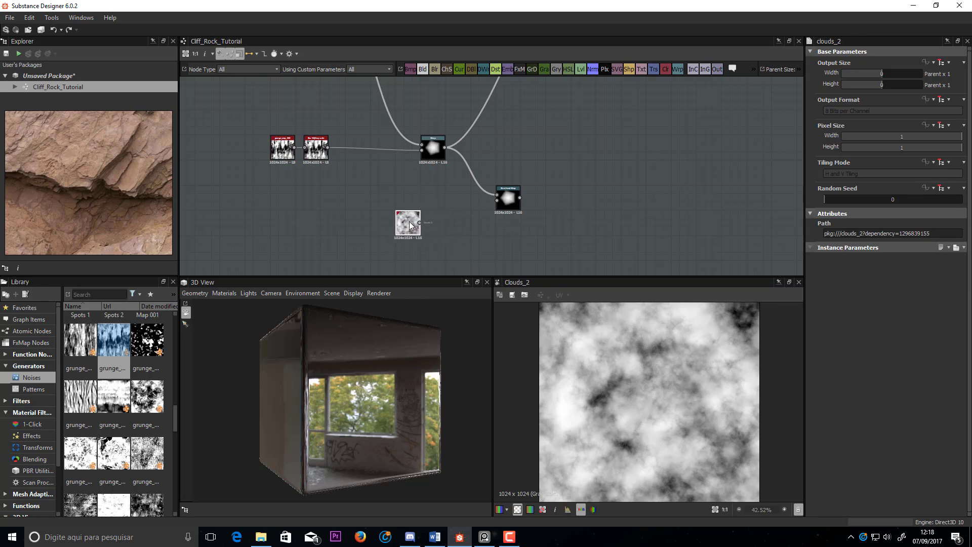
- Attach a Blur HQ Grayscale node to the new Clouds 2 and set the Clouds 2 random seed to 1
{"action": "key", "text": "space"}
{"action": "type", "text": "blur"}
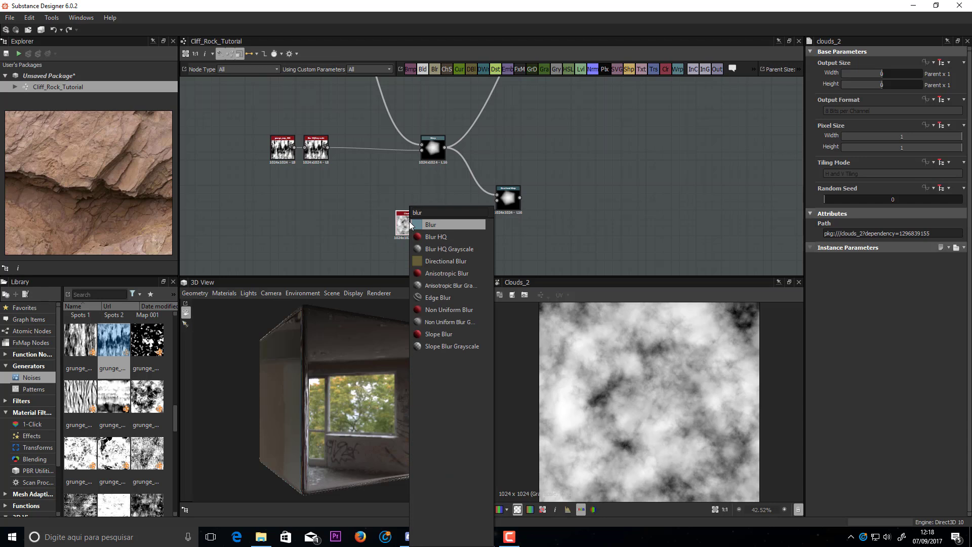
{"action": "left_click", "coordinate": [436, 249]}
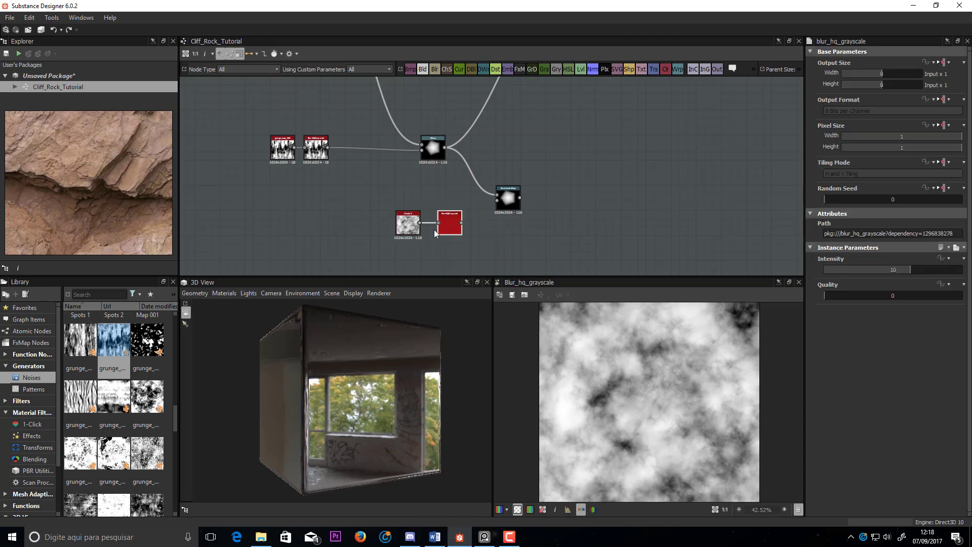
{"action": "left_click", "coordinate": [407, 225]}
{"action": "left_click", "coordinate": [843, 202]}
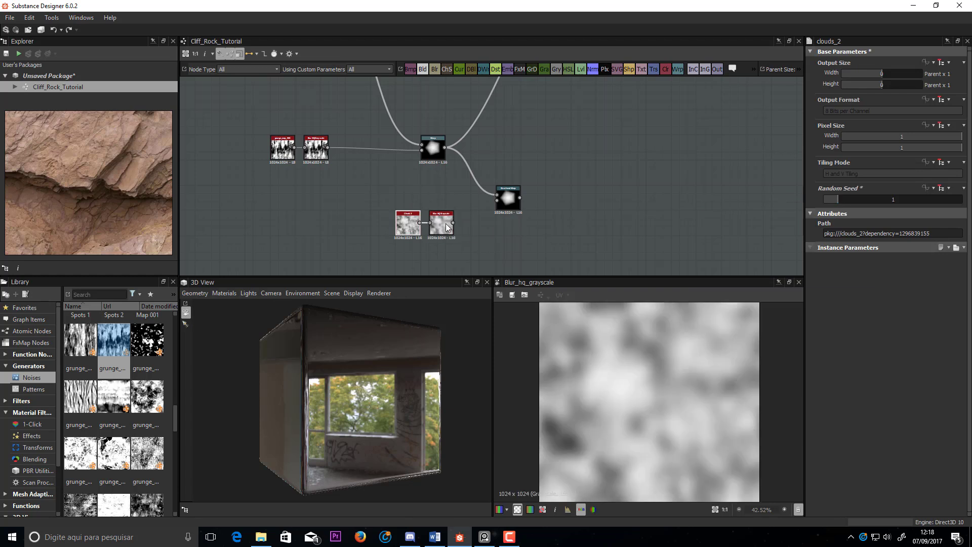
- Set the Blur HQ Grayscale quality to 1 and intensity to 2.29, and connect it to the Directional Warp's intensity input
{"action": "left_click", "coordinate": [444, 232]}
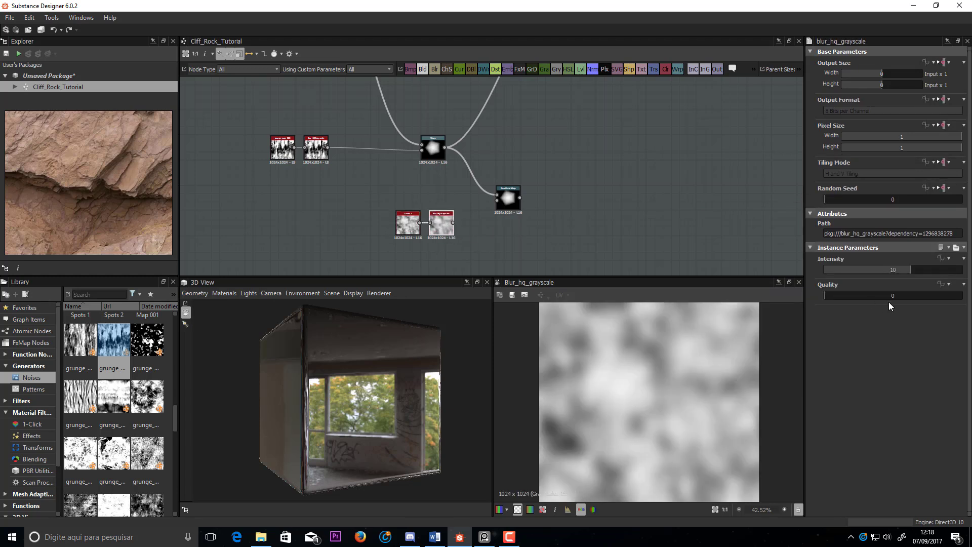
{"action": "left_click", "coordinate": [935, 296]}
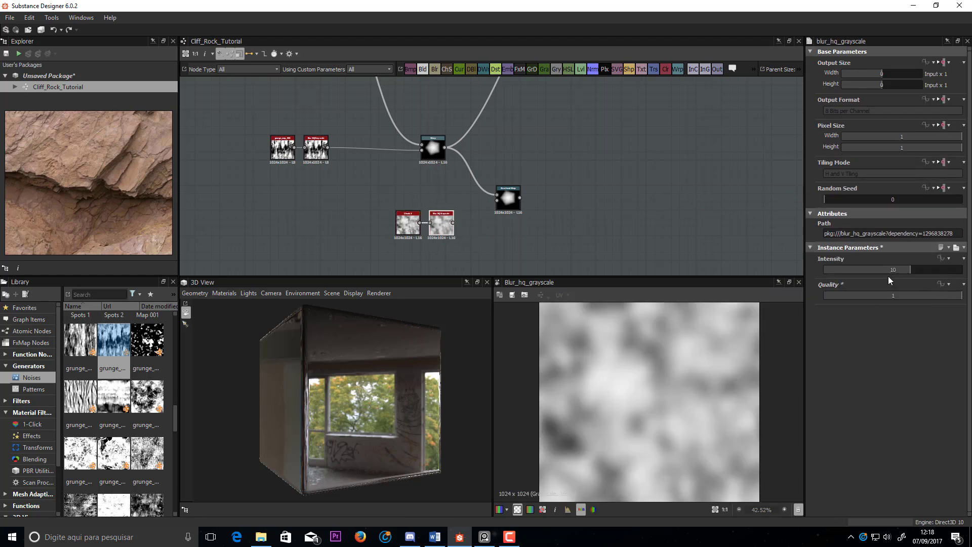
{"action": "left_click", "coordinate": [846, 269]}
{"action": "left_click_drag", "start_coordinate": [845, 274], "coordinate": [844, 274]}
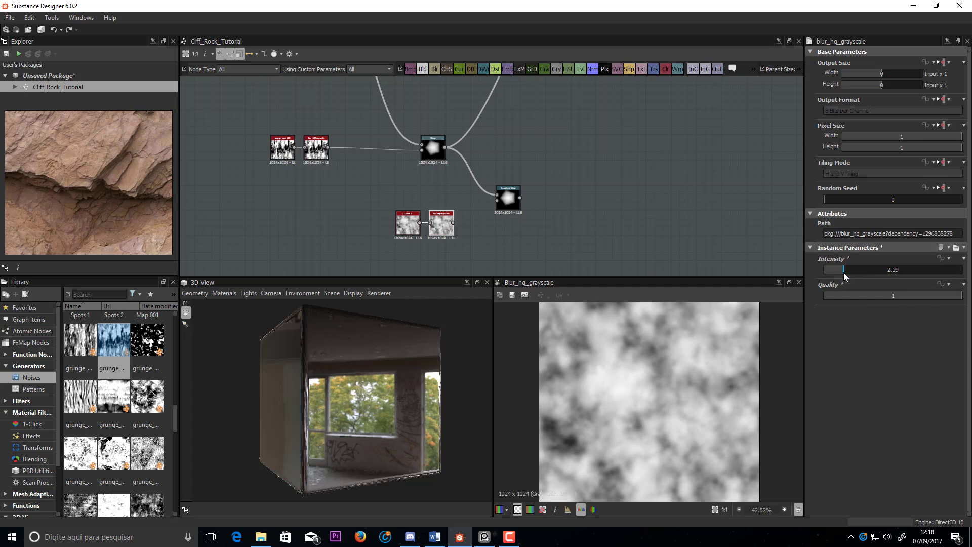
{"action": "left_click", "coordinate": [510, 203]}
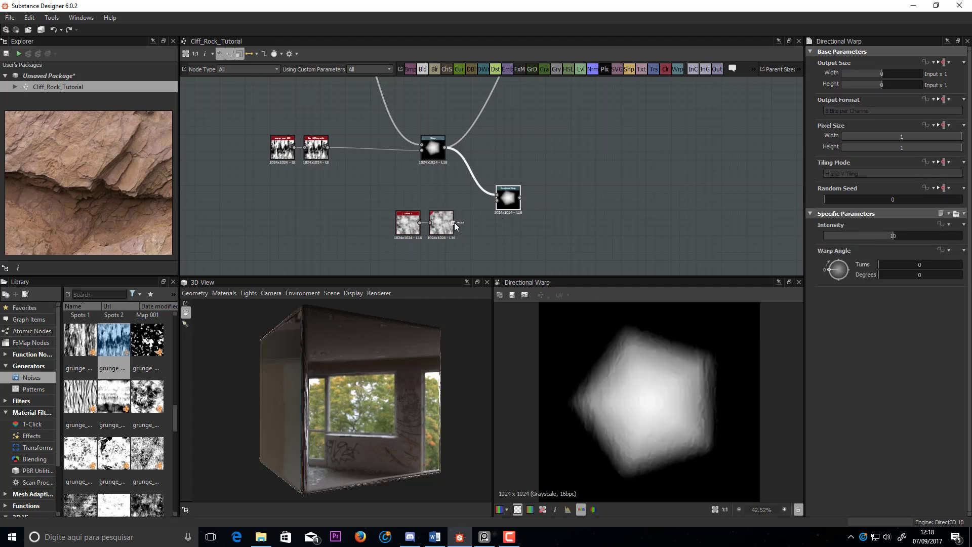
{"action": "left_click_drag", "start_coordinate": [501, 205], "coordinate": [501, 205]}
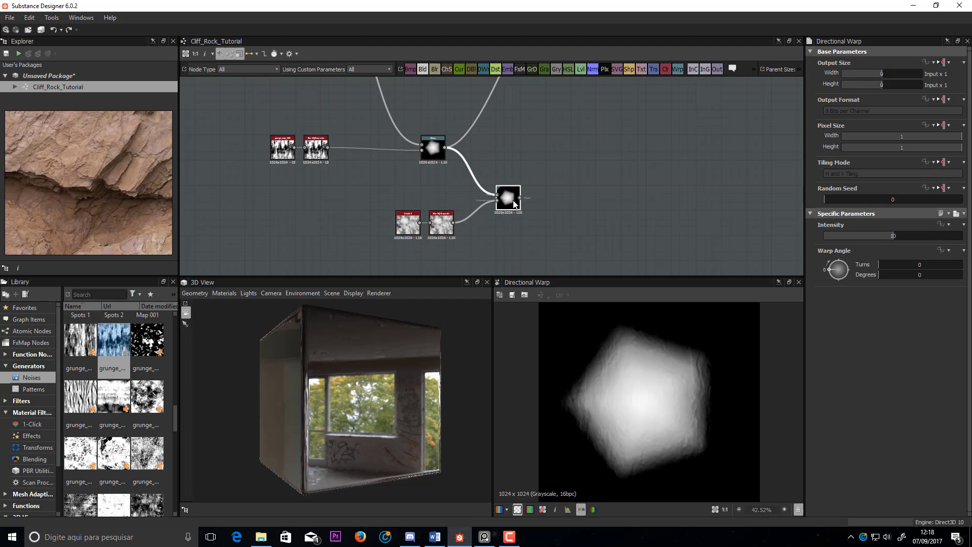
- Set the Directional Warp's warp angle to -72 degrees and its intensity to 30
{"action": "left_click_drag", "start_coordinate": [832, 269], "coordinate": [840, 282]}
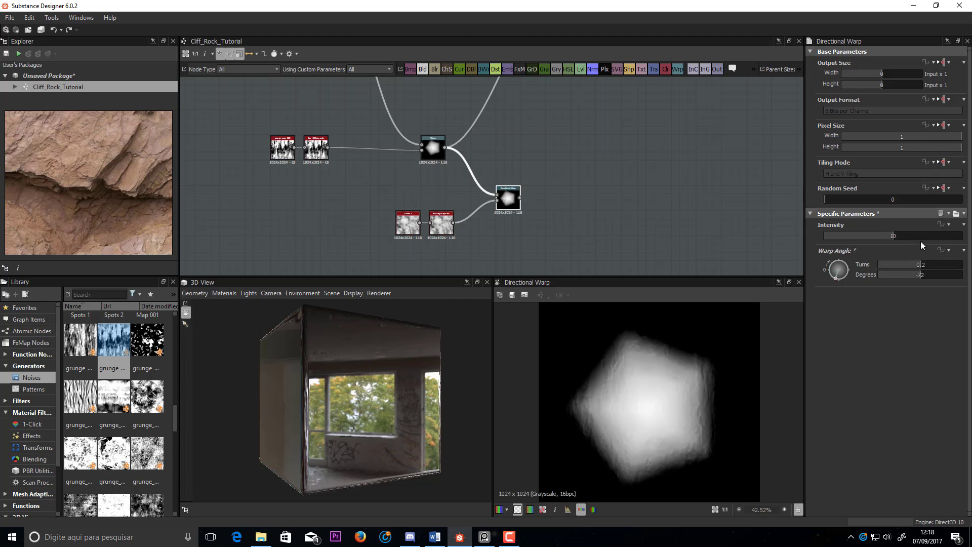
{"action": "left_click_drag", "start_coordinate": [921, 236], "coordinate": [958, 238]}
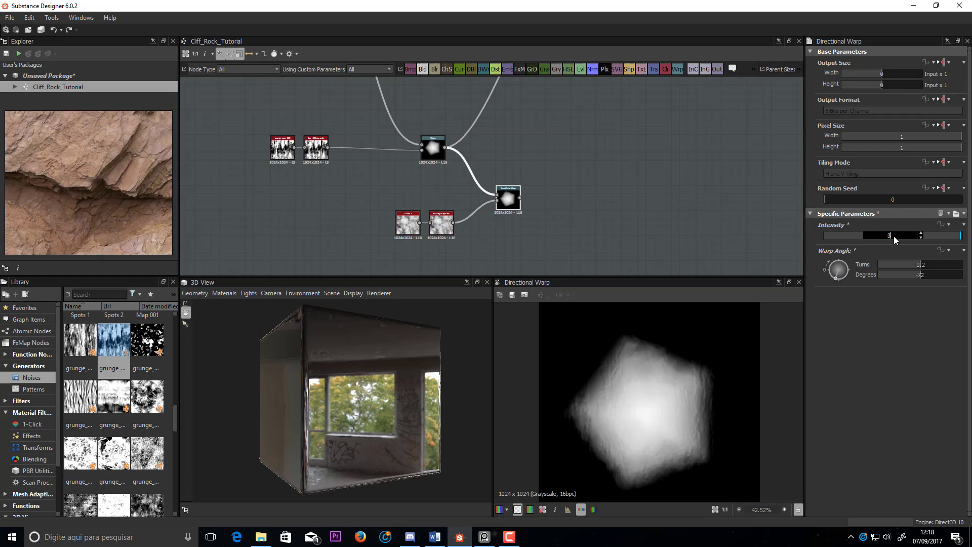
{"action": "left_click", "coordinate": [894, 236]}
{"action": "type", "text": "3"}
{"action": "key", "text": "Return"}
{"action": "scroll", "coordinate": [654, 357], "scroll_direction": "down", "scroll_amount": 1}
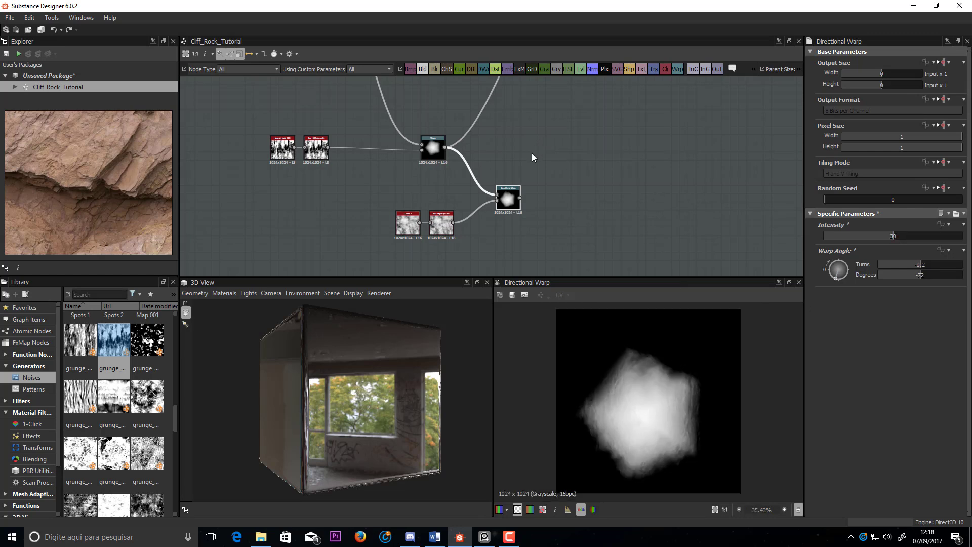
- Duplicate the Directional Warp, chain the copy after the original, and set its warp angle to -43 degrees
{"action": "key", "text": "ctrl+d"}
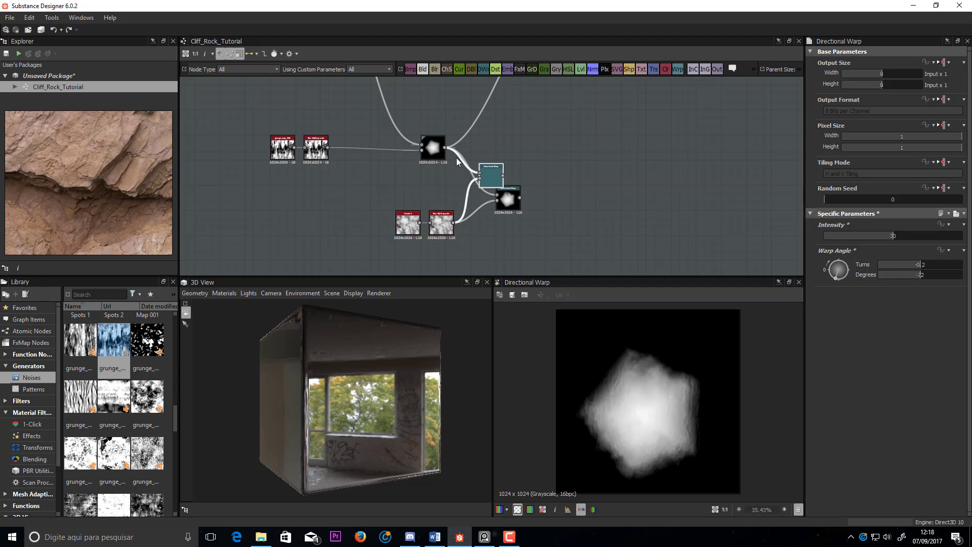
{"action": "left_click_drag", "start_coordinate": [488, 173], "coordinate": [551, 224]}
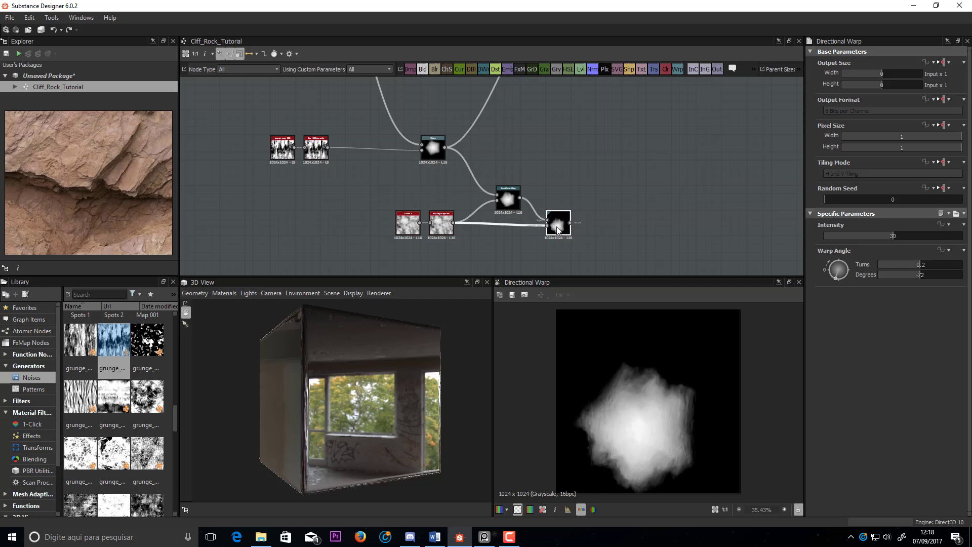
{"action": "left_click", "coordinate": [844, 276]}
{"action": "left_click_drag", "start_coordinate": [843, 273], "coordinate": [833, 279]}
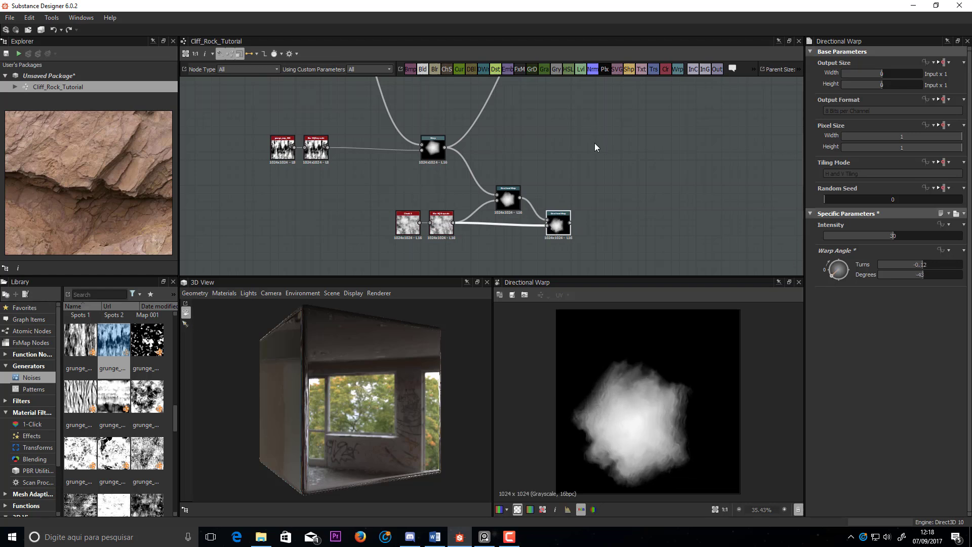
- Chain a third Directional Warp copy after the second with a warp angle of 102 degrees, and compare the two outputs
{"action": "key", "text": "ctrl+d"}
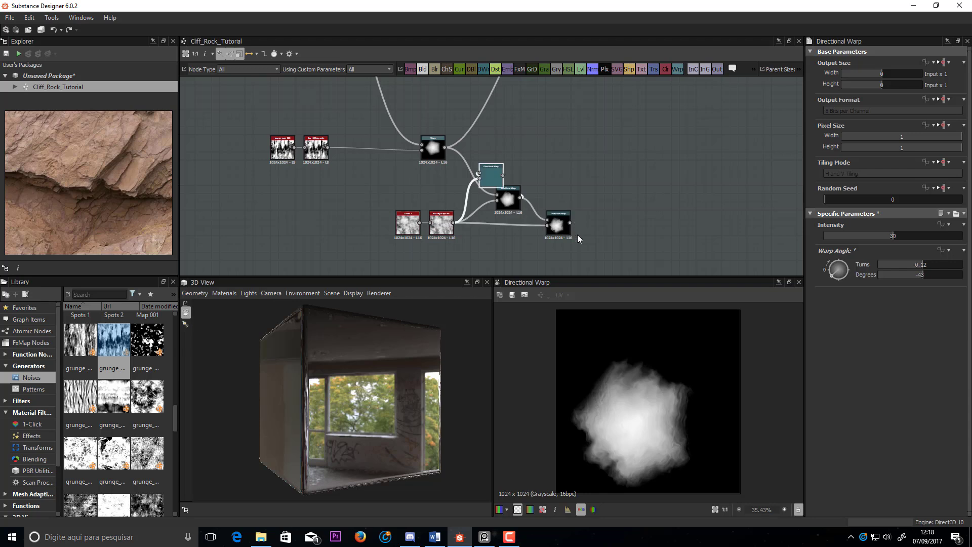
{"action": "left_click_drag", "start_coordinate": [497, 180], "coordinate": [598, 245]}
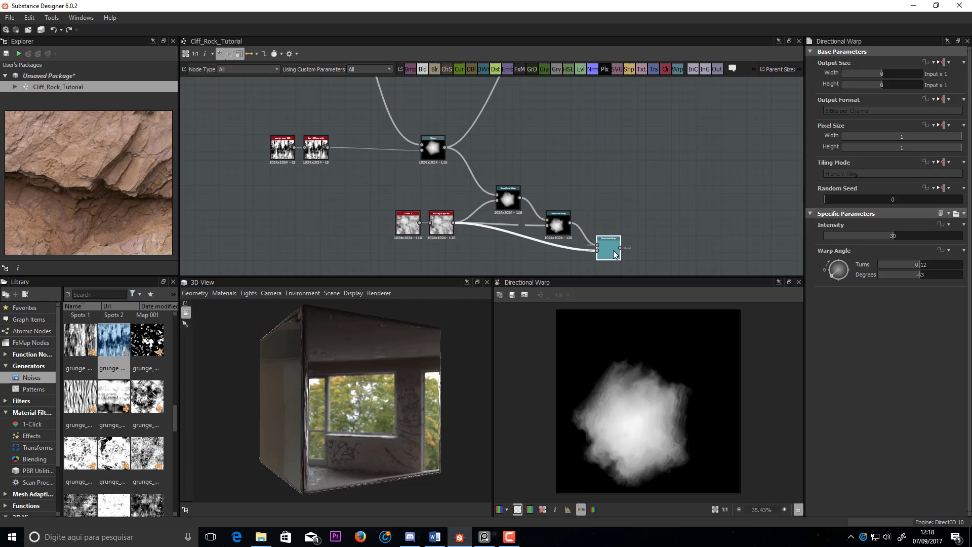
{"action": "mouse_move", "coordinate": [847, 262]}
{"action": "left_mouse_down"}
{"action": "mouse_move", "coordinate": [842, 276]}
{"action": "mouse_move", "coordinate": [842, 267]}
{"action": "left_mouse_up"}
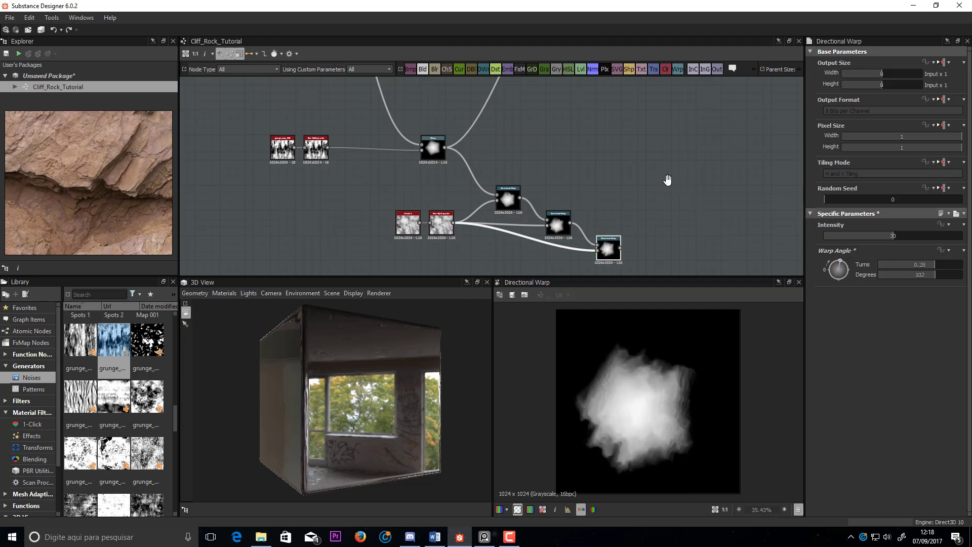
{"action": "middle_click_drag", "start_coordinate": [667, 180], "coordinate": [579, 146]}
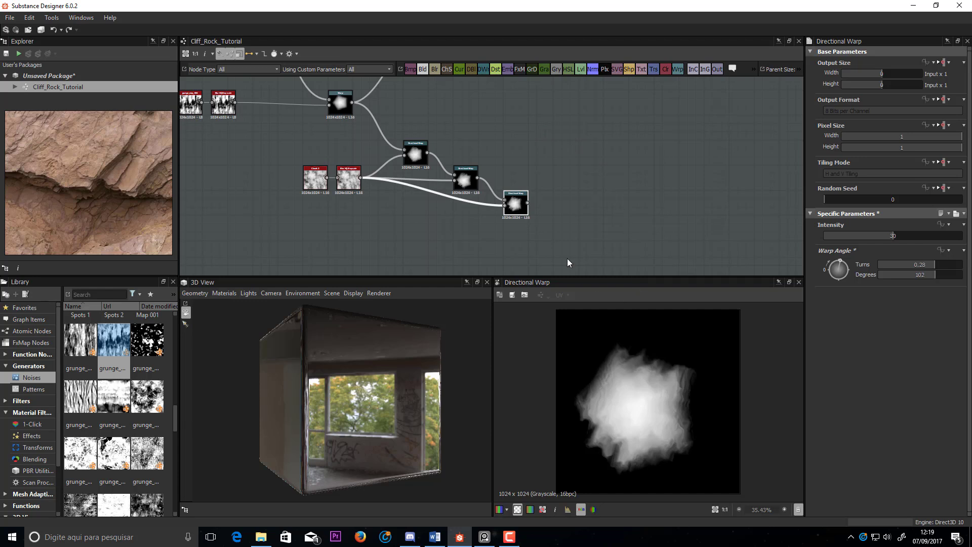
{"action": "left_click", "coordinate": [464, 177]}
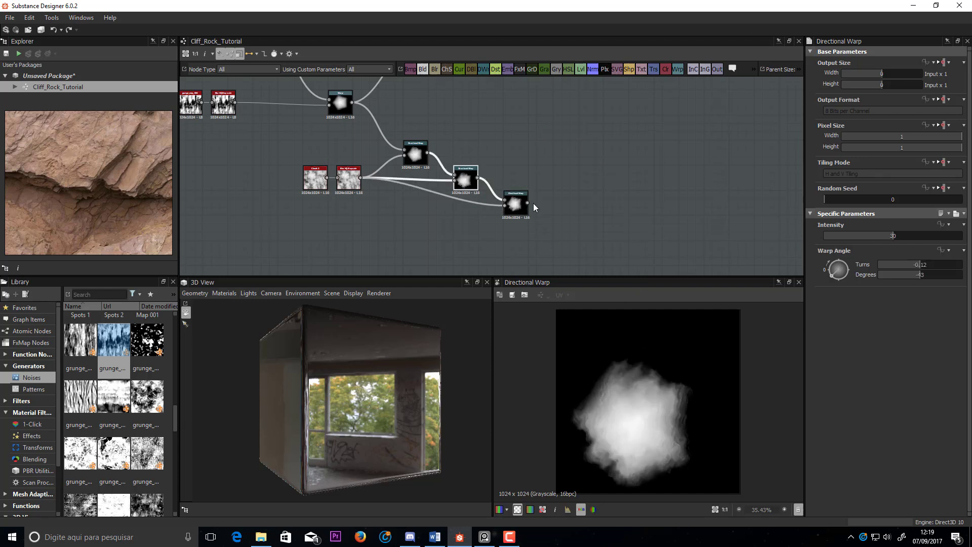
{"action": "left_click", "coordinate": [517, 210]}
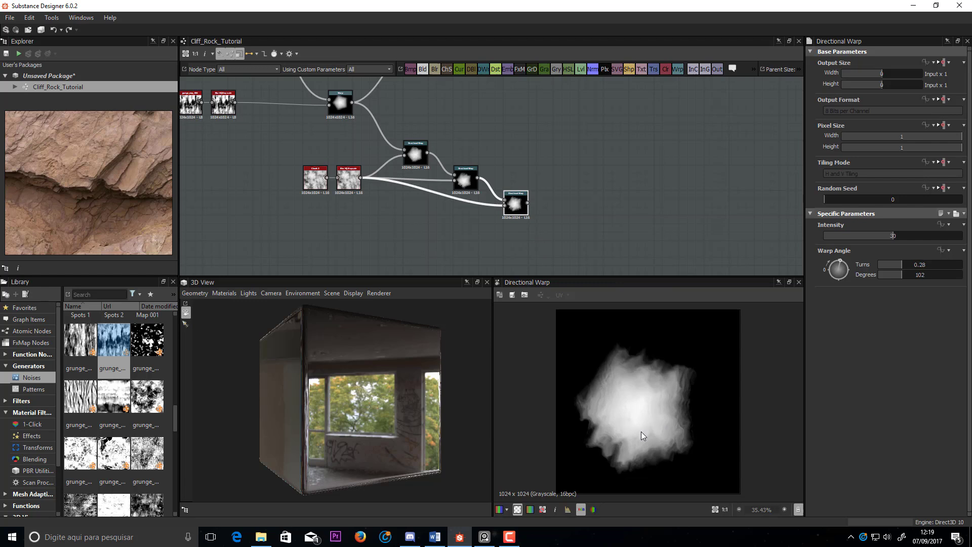
{"action": "scroll", "coordinate": [640, 432], "scroll_direction": "up", "scroll_amount": 1}
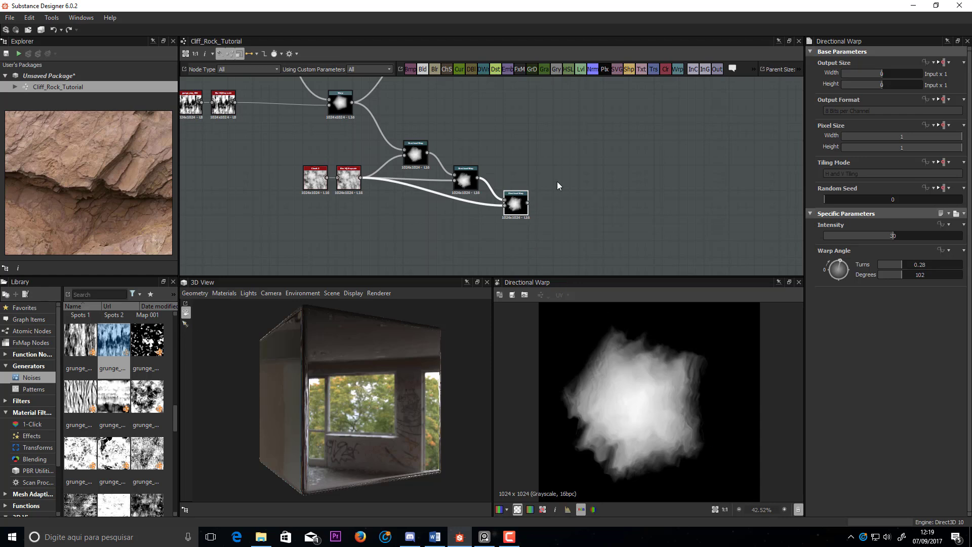
{"action": "scroll", "coordinate": [654, 415], "scroll_direction": "down", "scroll_amount": 1}
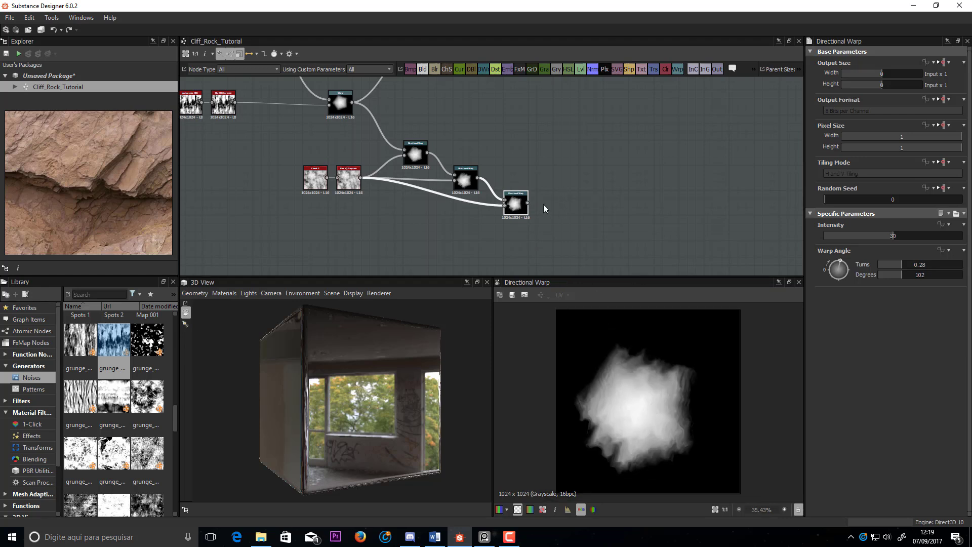
- Chain a fourth Directional Warp copy after the third and set its warp angle to 190 degrees (0.53 turns)
{"action": "key", "text": "ctrl+d"}
{"action": "left_click_drag", "start_coordinate": [490, 170], "coordinate": [554, 224]}
{"action": "left_click", "coordinate": [559, 216]}
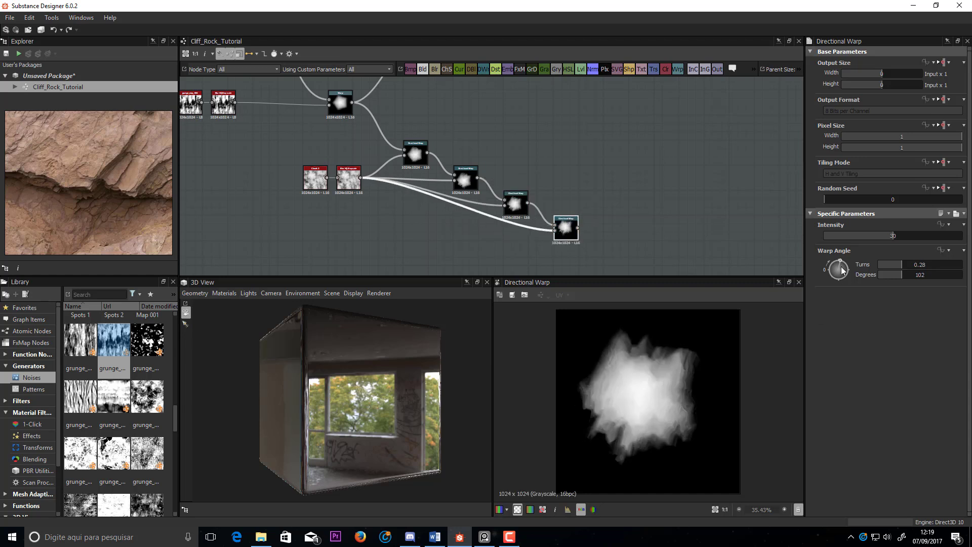
{"action": "left_click_drag", "start_coordinate": [841, 261], "coordinate": [875, 276]}
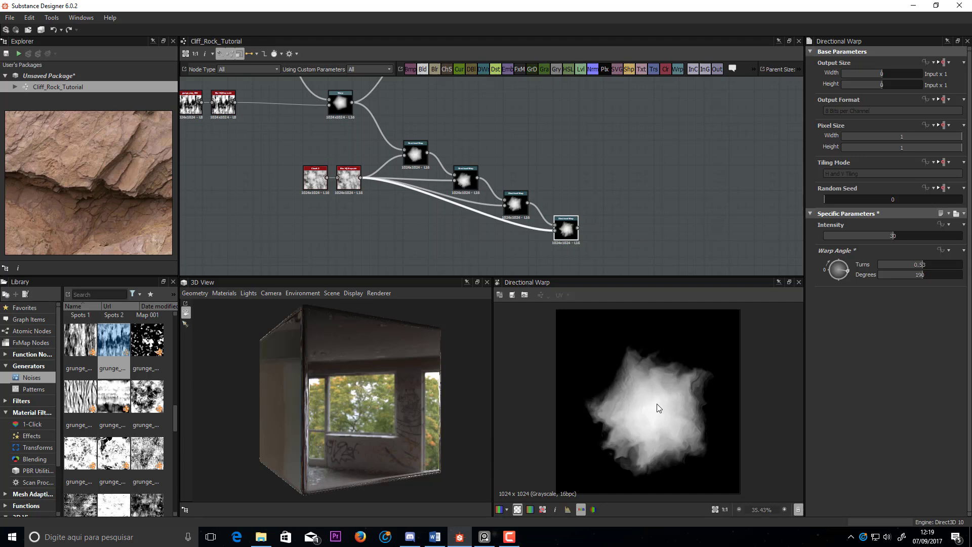
- Move the Normal node down, closer to the chain of Directional Warp nodes
{"action": "scroll", "coordinate": [657, 404], "scroll_direction": "down", "scroll_amount": 1}
{"action": "scroll", "coordinate": [607, 169], "scroll_direction": "down", "scroll_amount": 3}
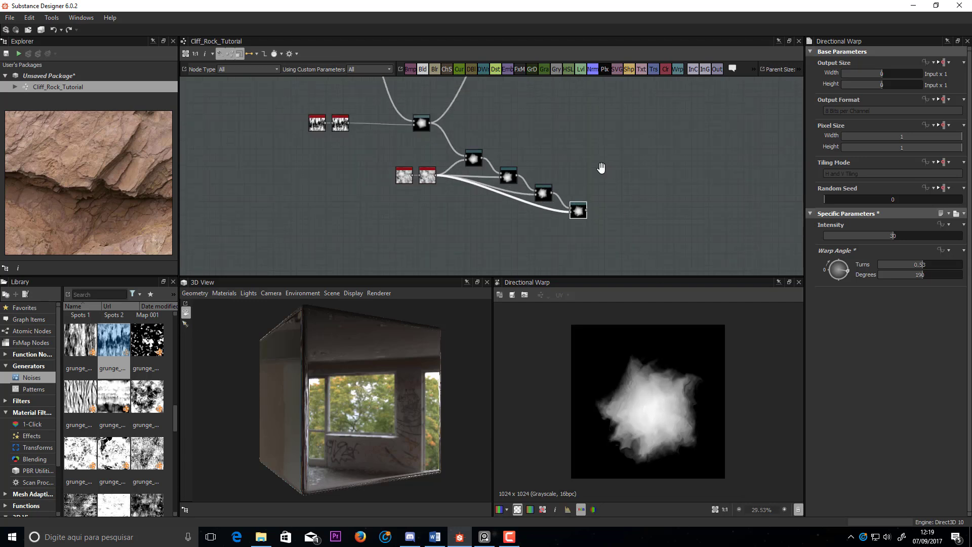
{"action": "middle_click_drag", "start_coordinate": [601, 168], "coordinate": [499, 183]}
{"action": "scroll", "coordinate": [504, 202], "scroll_direction": "down", "scroll_amount": 1}
{"action": "middle_click_drag", "start_coordinate": [451, 94], "coordinate": [469, 154]}
{"action": "left_click_drag", "start_coordinate": [483, 96], "coordinate": [560, 162]}
{"action": "middle_click_drag", "start_coordinate": [567, 220], "coordinate": [553, 149]}
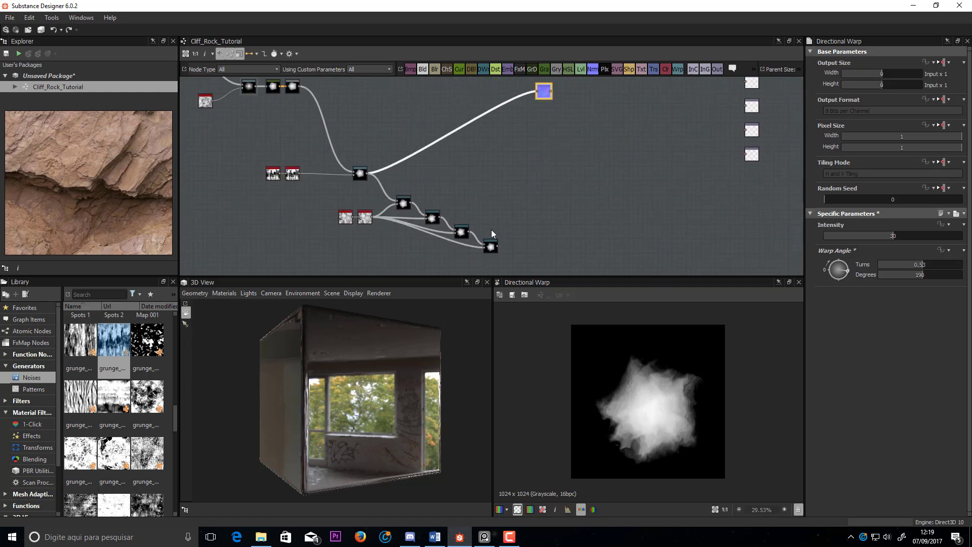
- Feed the fourth Directional Warp into the Normal node and inspect the resulting normal map up close
{"action": "left_click_drag", "start_coordinate": [499, 246], "coordinate": [541, 94]}
{"action": "double_click", "coordinate": [541, 94]}
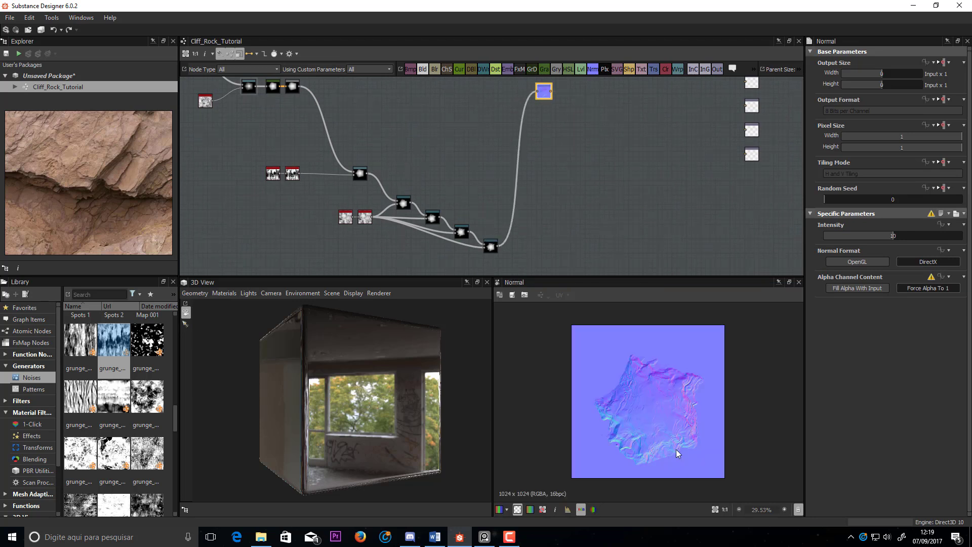
{"action": "scroll", "coordinate": [656, 421], "scroll_direction": "up", "scroll_amount": 2}
{"action": "scroll", "coordinate": [658, 431], "scroll_direction": "up", "scroll_amount": 1}
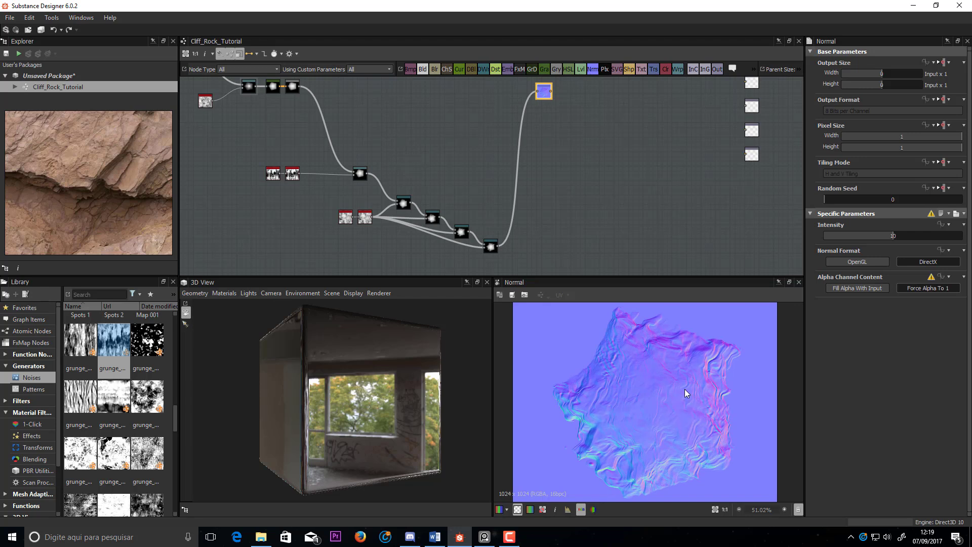
{"action": "mouse_move", "coordinate": [506, 174]}
{"action": "middle_mouse_down"}
{"action": "mouse_move", "coordinate": [573, 129]}
{"action": "mouse_move", "coordinate": [503, 193]}
{"action": "middle_mouse_up"}
{"action": "scroll", "coordinate": [650, 383], "scroll_direction": "down", "scroll_amount": 2}
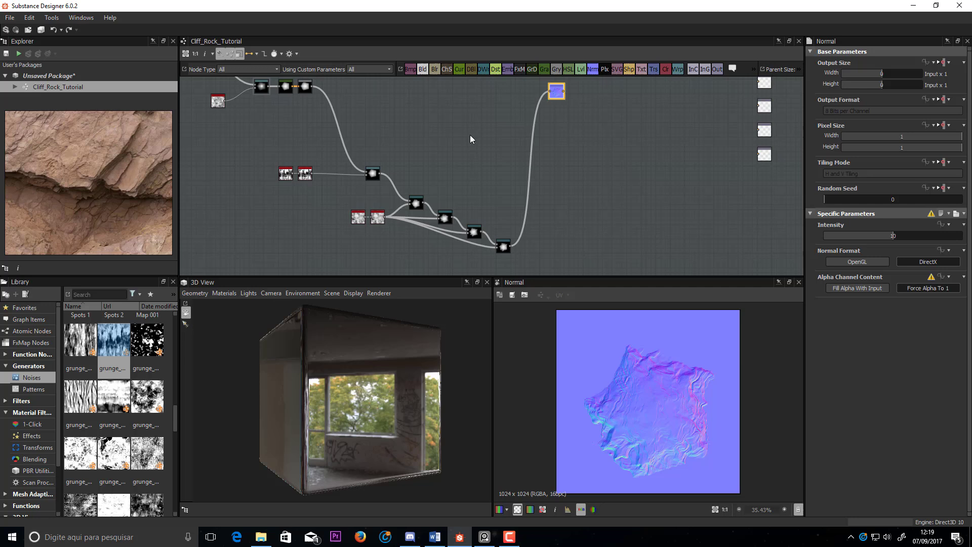
- Move the whole chain of shape, noise and warp nodes away from the Normal node to free up graph space
{"action": "middle_click_drag", "start_coordinate": [458, 143], "coordinate": [521, 165]}
{"action": "scroll", "coordinate": [521, 165], "scroll_direction": "down", "scroll_amount": 2}
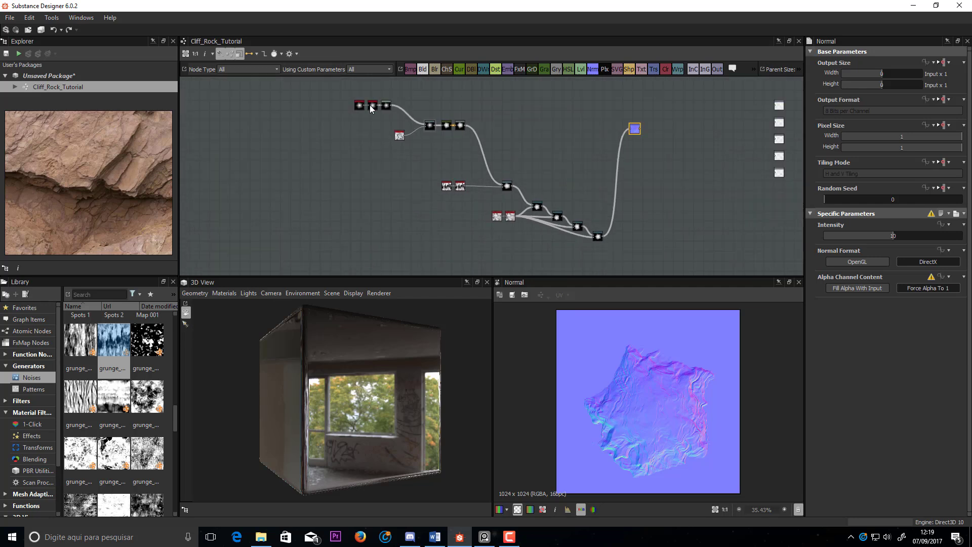
{"action": "left_click_drag", "start_coordinate": [337, 92], "coordinate": [456, 148]}
{"action": "left_click", "coordinate": [465, 133]}
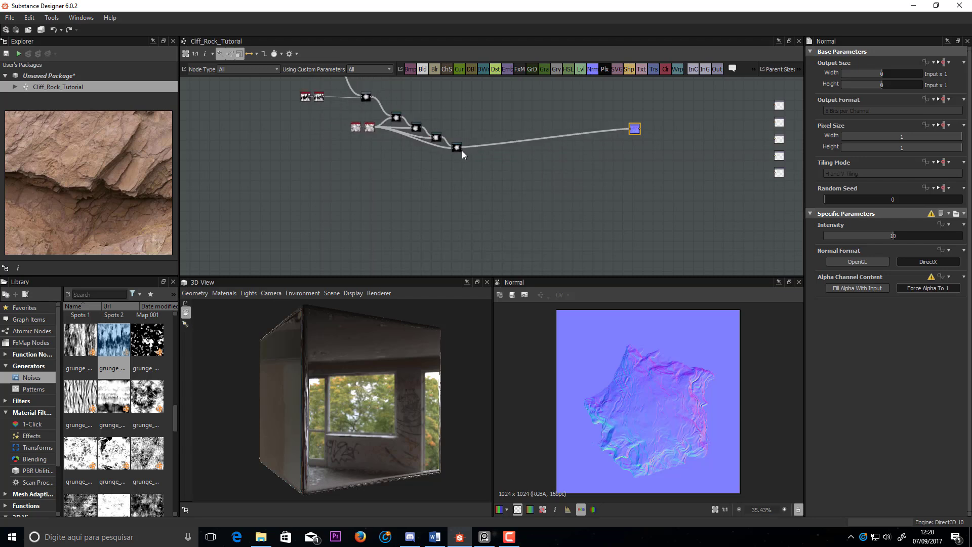
- Rearrange the node groups, spacing the polygon shape group from the warps and moving the warp chain further from the Normal node
{"action": "middle_click_drag", "start_coordinate": [470, 167], "coordinate": [533, 216]}
{"action": "scroll", "coordinate": [533, 218], "scroll_direction": "down", "scroll_amount": 3}
{"action": "left_click_drag", "start_coordinate": [534, 220], "coordinate": [481, 186]}
{"action": "left_click", "coordinate": [472, 175]}
{"action": "scroll", "coordinate": [473, 175], "scroll_direction": "up", "scroll_amount": 3}
{"action": "scroll", "coordinate": [475, 154], "scroll_direction": "down", "scroll_amount": 2}
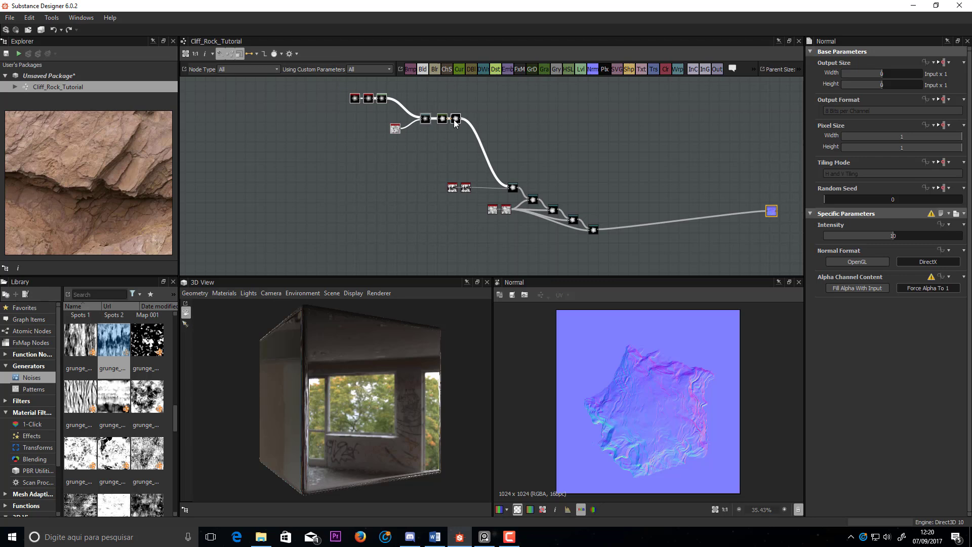
{"action": "left_click_drag", "start_coordinate": [457, 119], "coordinate": [395, 118]}
{"action": "left_click", "coordinate": [435, 124]}
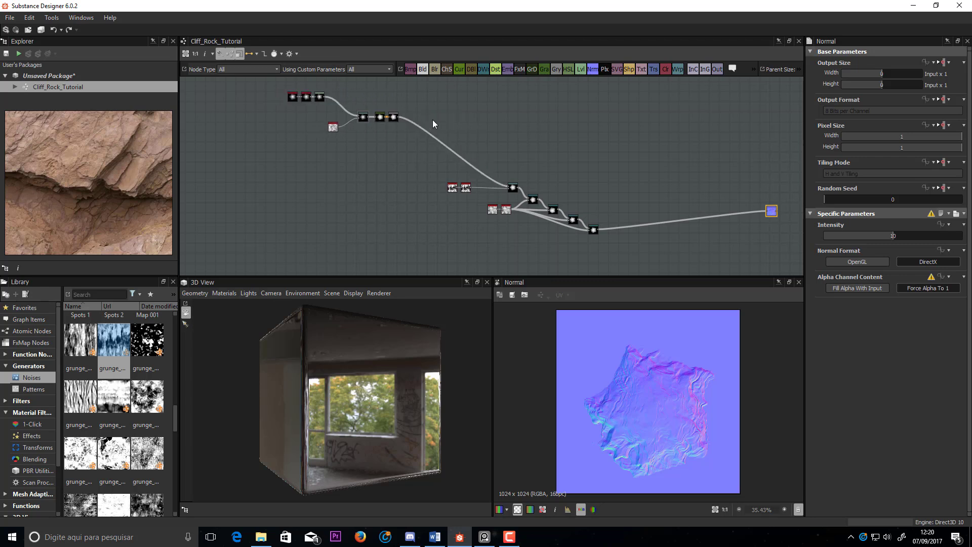
{"action": "middle_click_drag", "start_coordinate": [555, 157], "coordinate": [436, 114]}
{"action": "left_click_drag", "start_coordinate": [343, 139], "coordinate": [424, 186]}
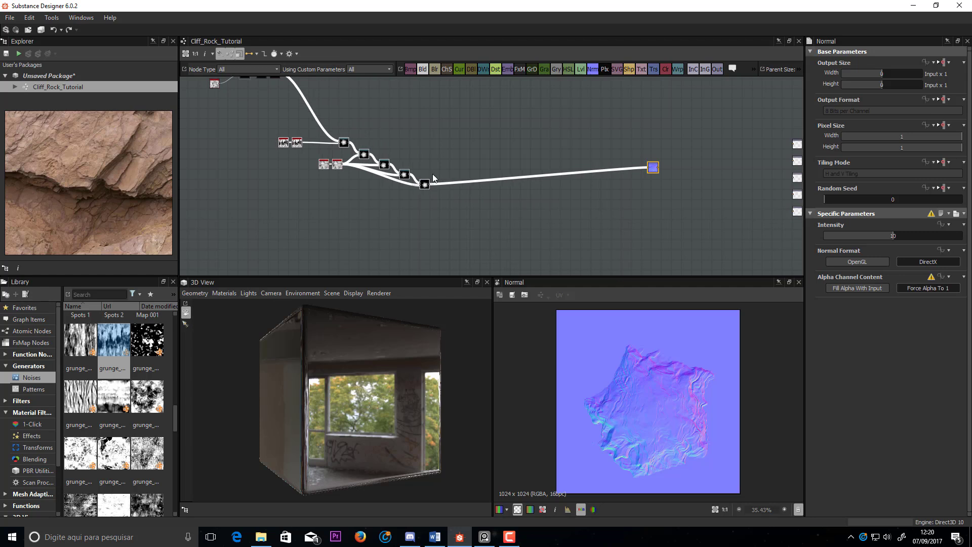
- Add a Slope Blur Grayscale node in the empty area after the last Directional Warp
{"action": "left_click", "coordinate": [508, 235]}
{"action": "scroll", "coordinate": [490, 217], "scroll_direction": "up", "scroll_amount": 2}
{"action": "key", "text": "space"}
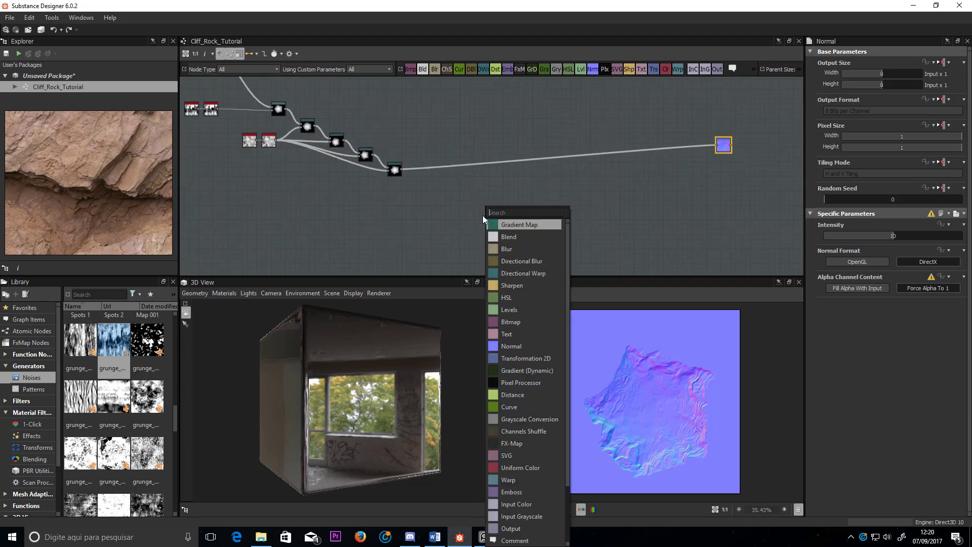
{"action": "type", "text": "slop"}
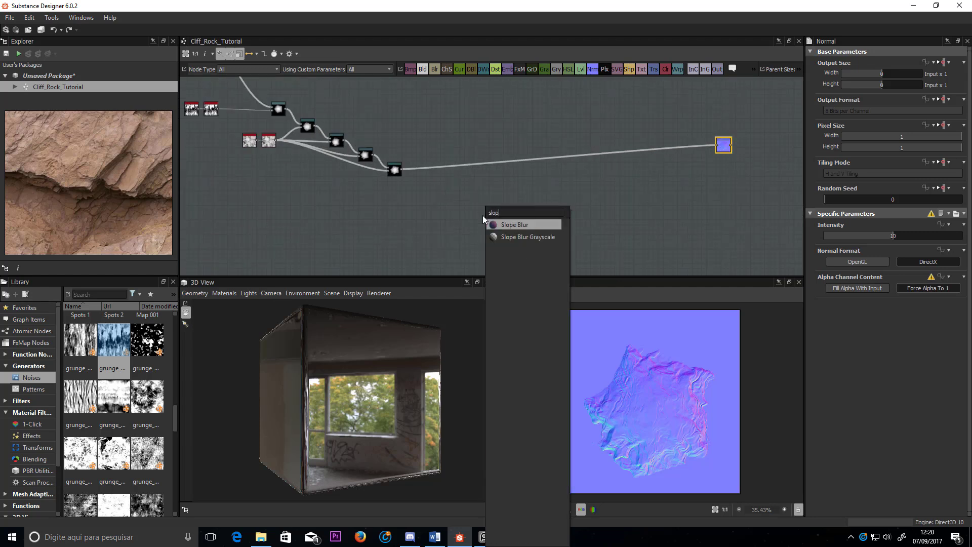
{"action": "left_click", "coordinate": [512, 237]}
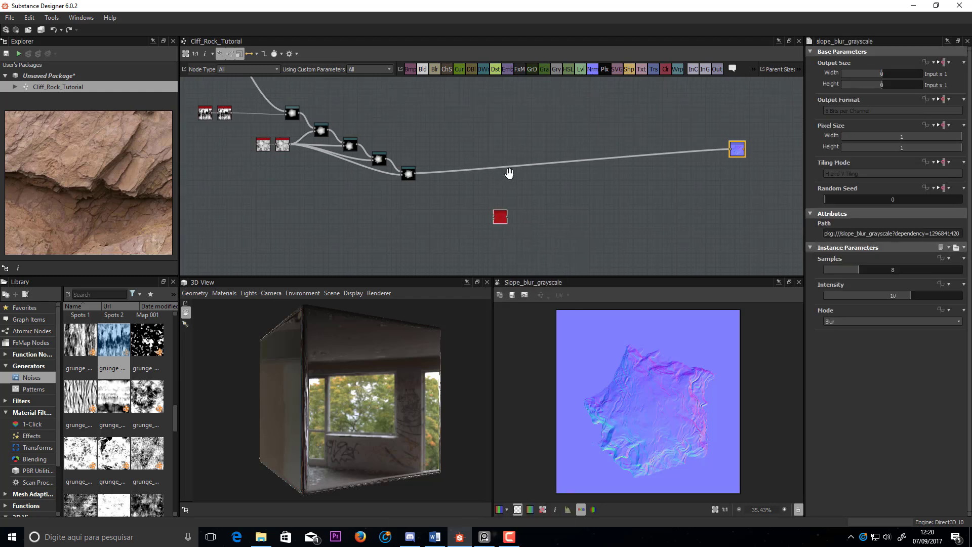
- Connect the fourth Directional Warp's output to the grayscale input of the Slope Blur Grayscale node
{"action": "scroll", "coordinate": [479, 182], "scroll_direction": "up", "scroll_amount": 2}
{"action": "left_click_drag", "start_coordinate": [560, 248], "coordinate": [489, 225]}
{"action": "middle_click_drag", "start_coordinate": [463, 205], "coordinate": [472, 197]}
{"action": "scroll", "coordinate": [472, 196], "scroll_direction": "up", "scroll_amount": 2}
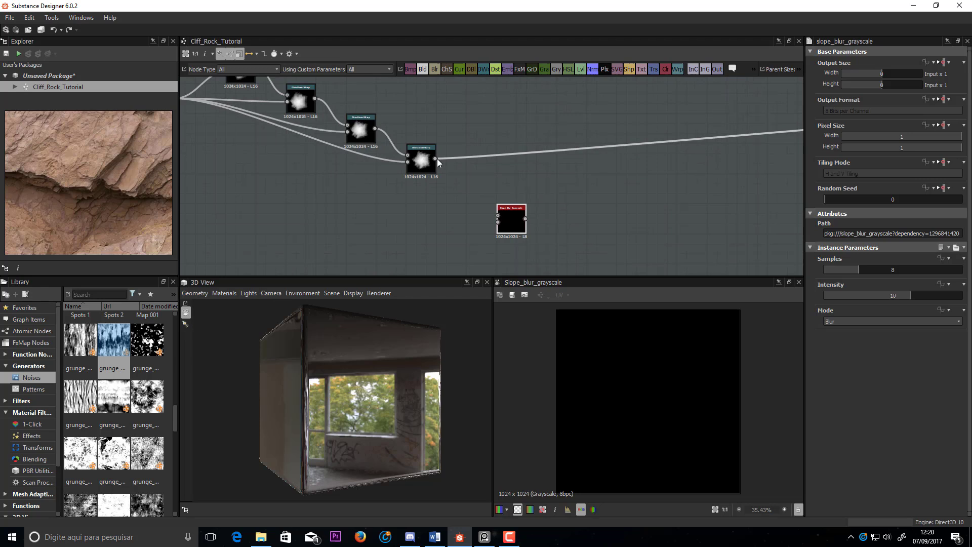
{"action": "left_click_drag", "start_coordinate": [437, 159], "coordinate": [499, 215]}
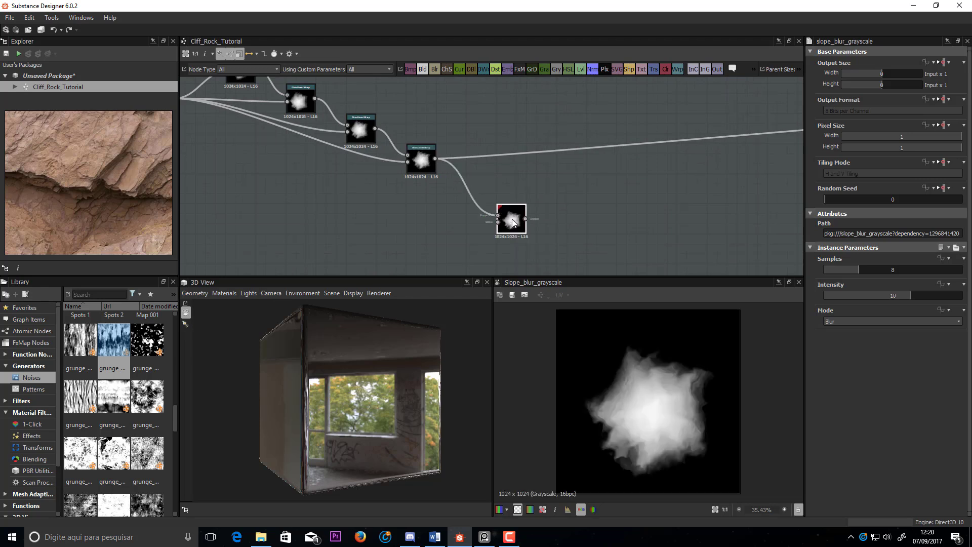
{"action": "middle_click_drag", "start_coordinate": [513, 223], "coordinate": [495, 187]}
{"action": "key", "text": "space"}
{"action": "type", "text": "fr"}
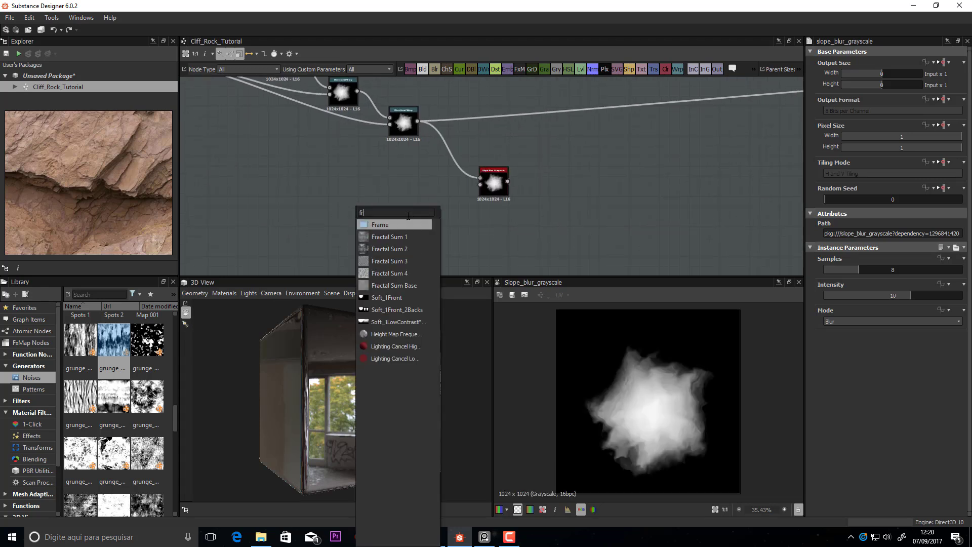
{"action": "key", "text": "Escape"}
- Duplicate the Clouds 2 noise node and place the copy below the fourth Directional Warp
{"action": "middle_click_drag", "start_coordinate": [423, 234], "coordinate": [499, 273]}
{"action": "scroll", "coordinate": [499, 274], "scroll_direction": "down", "scroll_amount": 3}
{"action": "left_click", "coordinate": [321, 179]}
{"action": "key", "text": "ctrl+c"}
{"action": "key", "text": "ctrl+v"}
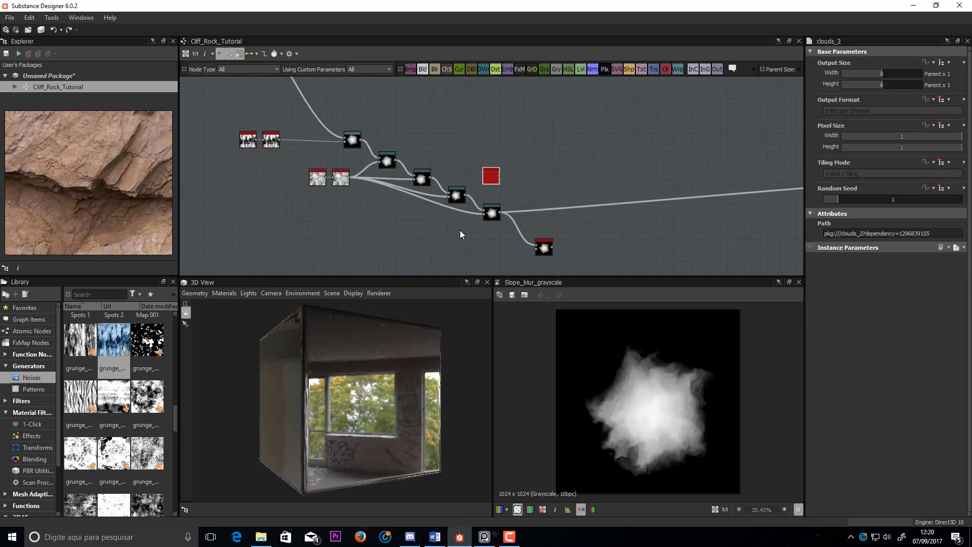
{"action": "middle_click_drag", "start_coordinate": [461, 233], "coordinate": [400, 143]}
{"action": "left_click_drag", "start_coordinate": [435, 89], "coordinate": [436, 178]}
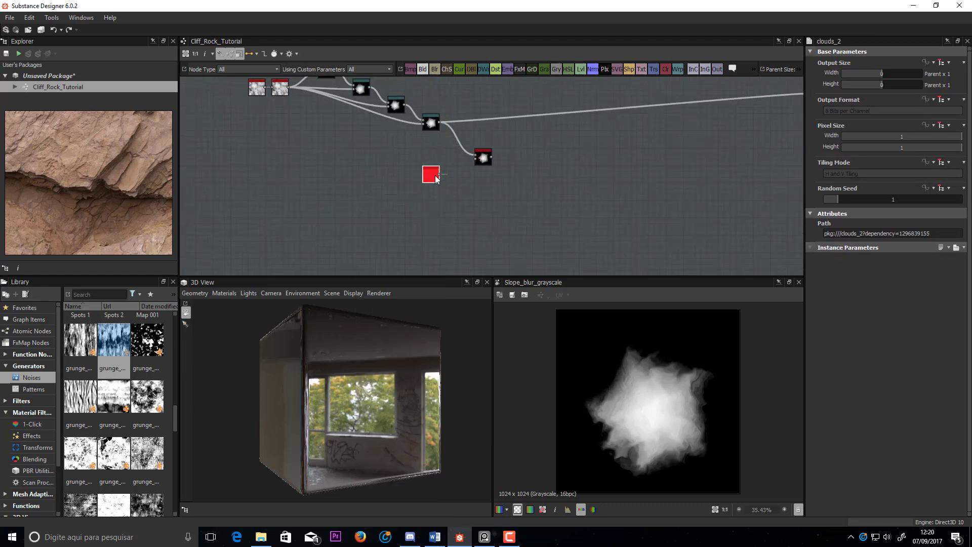
- Connect the Clouds 2 copy to the slope input of the Slope Blur Grayscale node and display the blurred output
{"action": "left_click", "coordinate": [481, 158]}
{"action": "scroll", "coordinate": [446, 160], "scroll_direction": "up", "scroll_amount": 2}
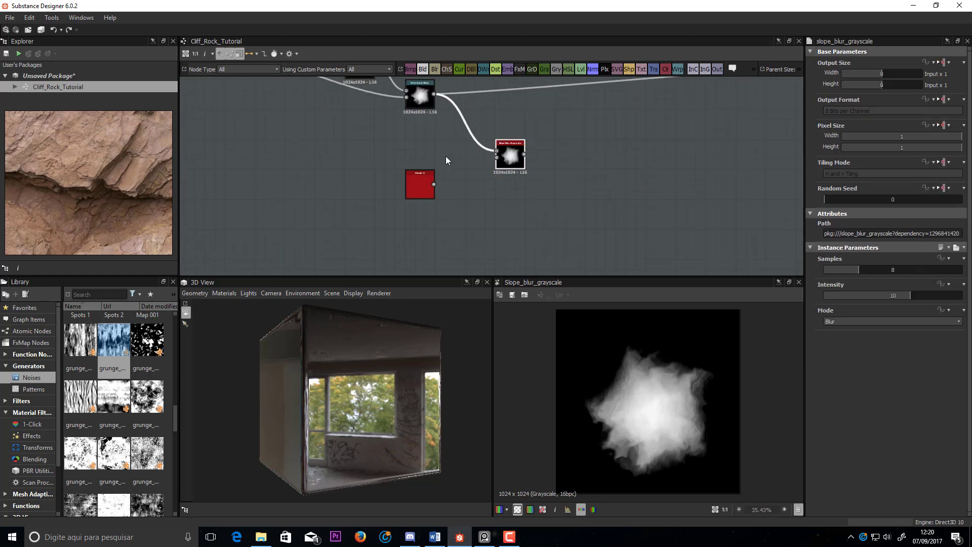
{"action": "middle_click_drag", "start_coordinate": [445, 160], "coordinate": [430, 199]}
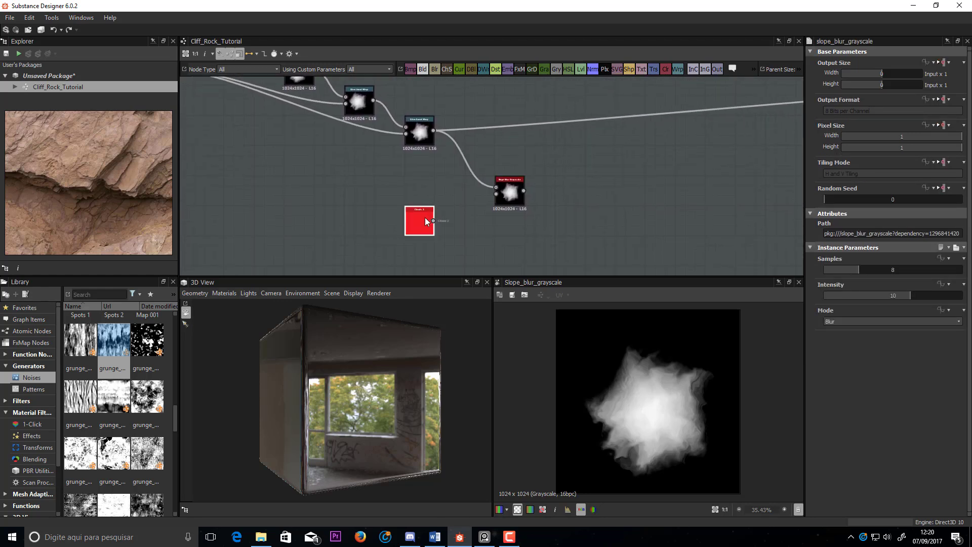
{"action": "double_click", "coordinate": [425, 218]}
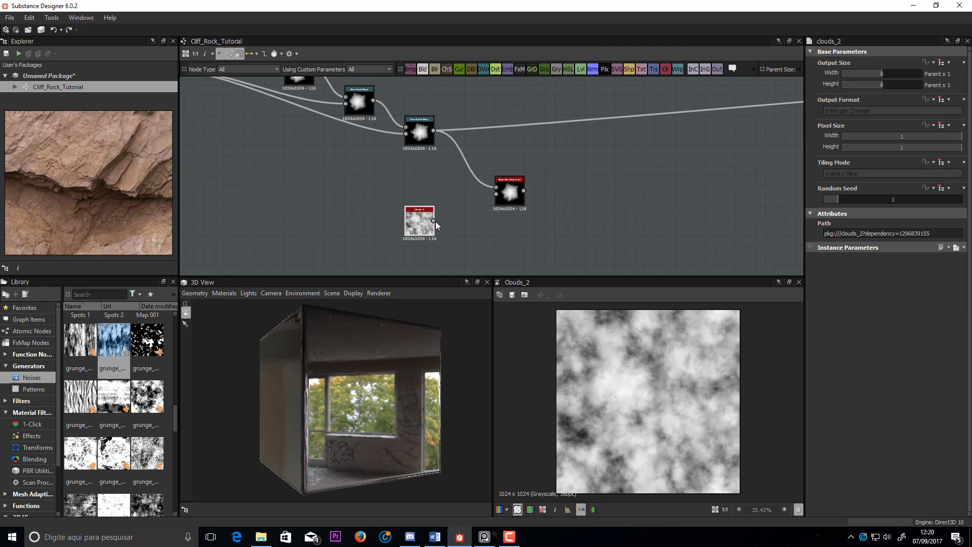
{"action": "left_click_drag", "start_coordinate": [482, 206], "coordinate": [496, 194]}
{"action": "left_click", "coordinate": [508, 194]}
{"action": "double_click", "coordinate": [507, 193]}
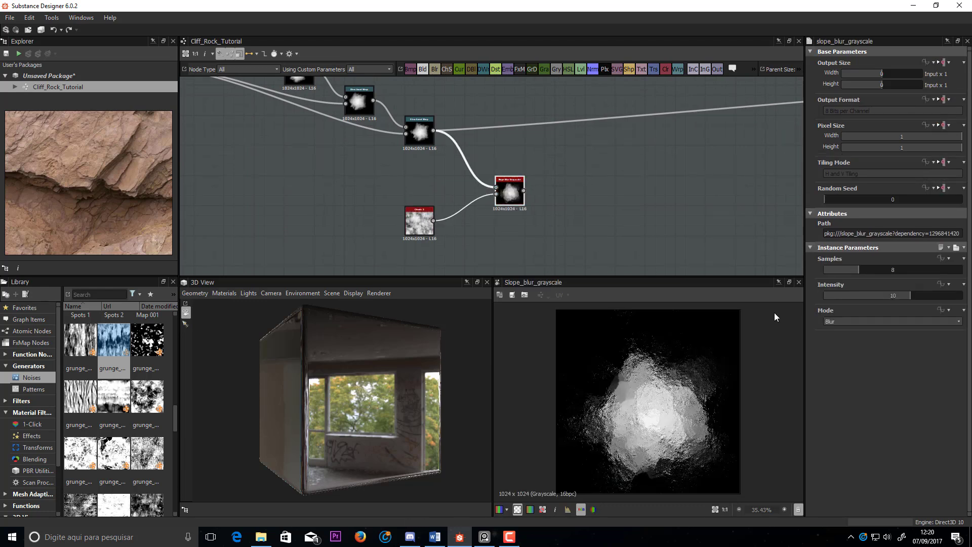
- Set the Slope Blur Grayscale to 32 samples and an intensity of 0.18
{"action": "left_click_drag", "start_coordinate": [849, 270], "coordinate": [969, 271]}
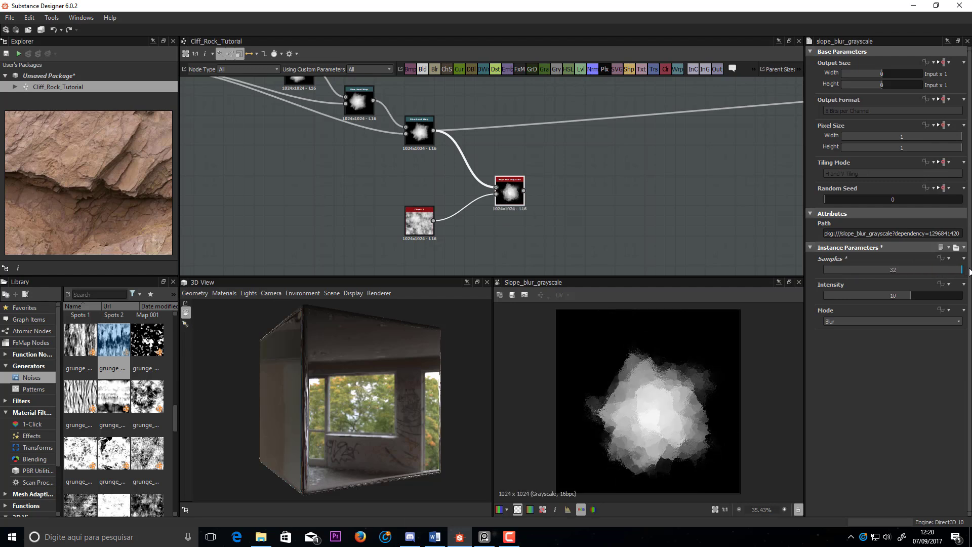
{"action": "left_click_drag", "start_coordinate": [836, 298], "coordinate": [829, 298]}
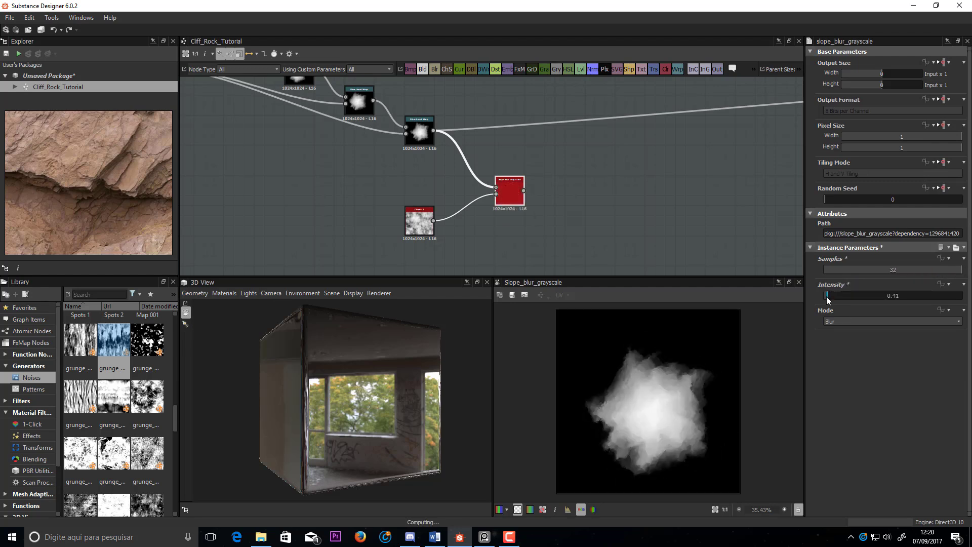
{"action": "scroll", "coordinate": [712, 383], "scroll_direction": "up", "scroll_amount": 4}
{"action": "scroll", "coordinate": [712, 383], "scroll_direction": "up", "scroll_amount": 2}
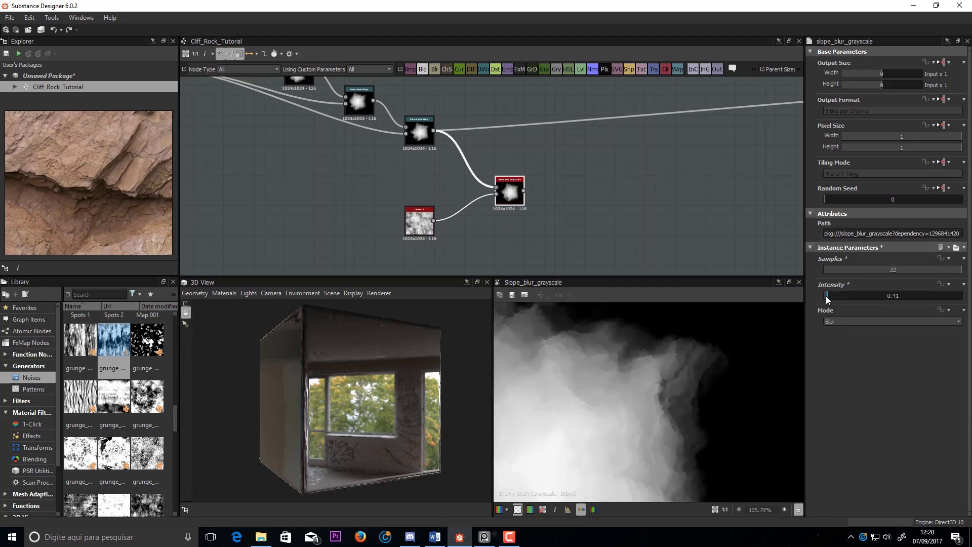
{"action": "left_click_drag", "start_coordinate": [830, 296], "coordinate": [827, 297]}
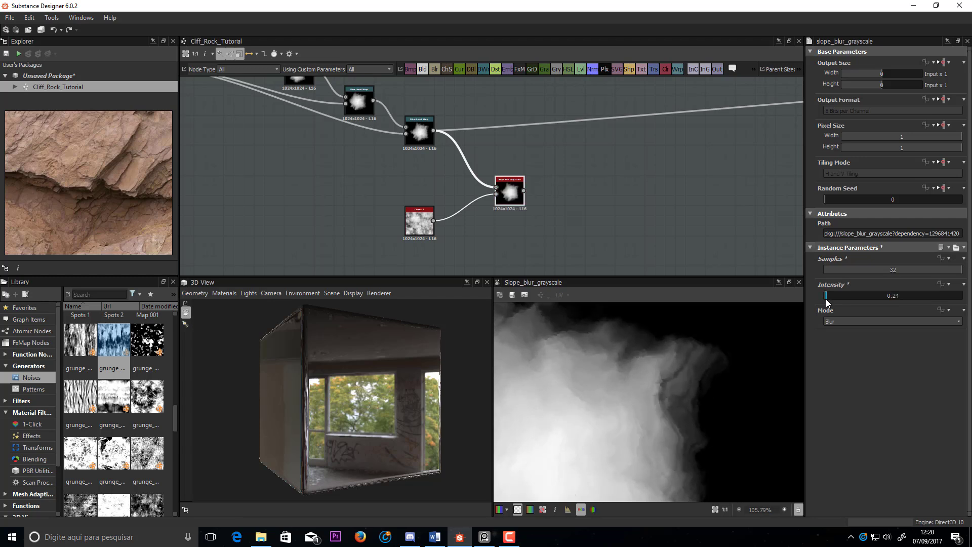
{"action": "left_click_drag", "start_coordinate": [827, 301], "coordinate": [826, 306]}
- Move the Normal node closer to the slope blur and reroute its input to the Slope Blur Grayscale output
{"action": "scroll", "coordinate": [435, 163], "scroll_direction": "down", "scroll_amount": 5}
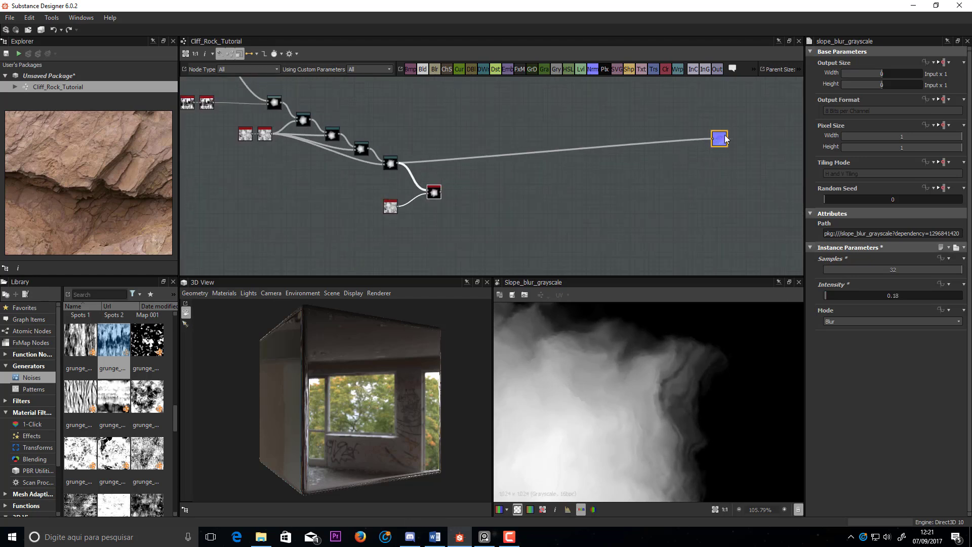
{"action": "left_click_drag", "start_coordinate": [716, 137], "coordinate": [560, 144]}
{"action": "scroll", "coordinate": [468, 167], "scroll_direction": "up", "scroll_amount": 4}
{"action": "left_click_drag", "start_coordinate": [413, 219], "coordinate": [486, 167]}
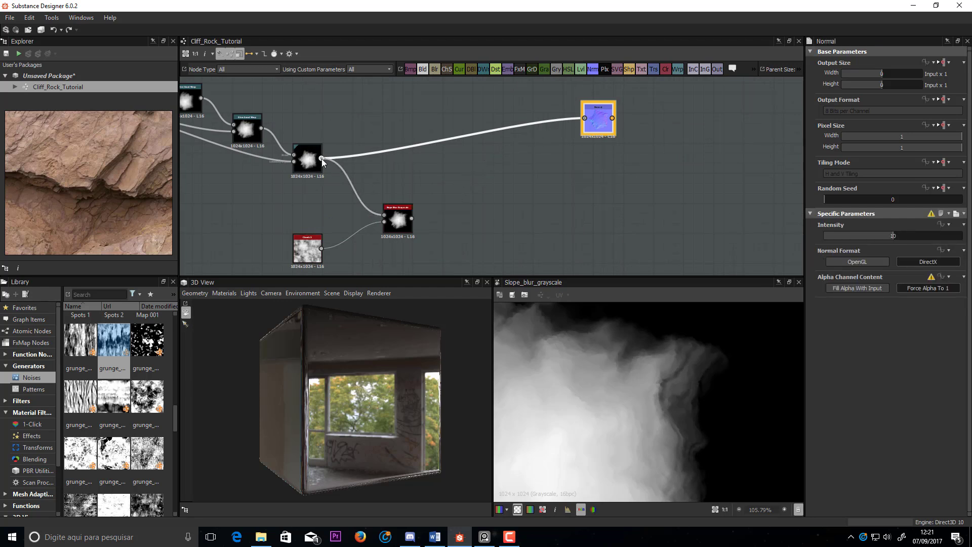
{"action": "left_click_drag", "start_coordinate": [321, 159], "coordinate": [412, 220], "text": "shift"}
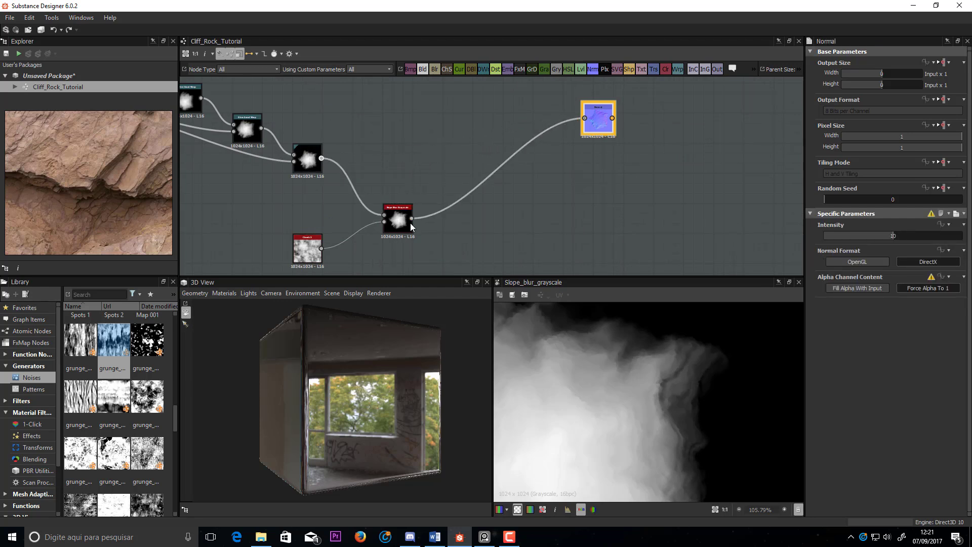
- Examine the slope-blurred rock's edges and surface in the normal map and compare it with the Slope Blur Grayscale output
{"action": "double_click", "coordinate": [597, 124]}
{"action": "middle_click_drag", "start_coordinate": [707, 381], "coordinate": [642, 377]}
{"action": "scroll", "coordinate": [643, 379], "scroll_direction": "down", "scroll_amount": 4}
{"action": "scroll", "coordinate": [616, 433], "scroll_direction": "up", "scroll_amount": 3}
{"action": "scroll", "coordinate": [643, 377], "scroll_direction": "up", "scroll_amount": 3}
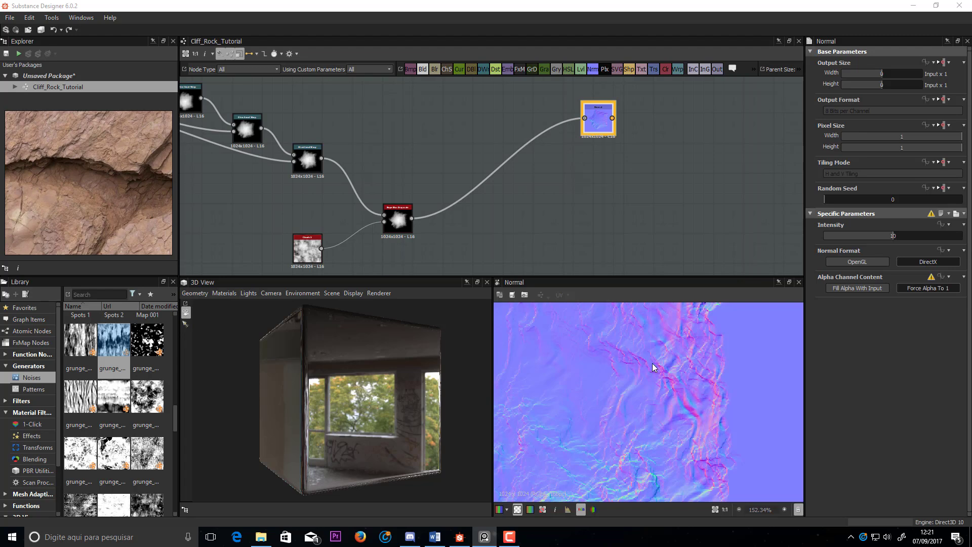
{"action": "scroll", "coordinate": [629, 370], "scroll_direction": "down", "scroll_amount": 3}
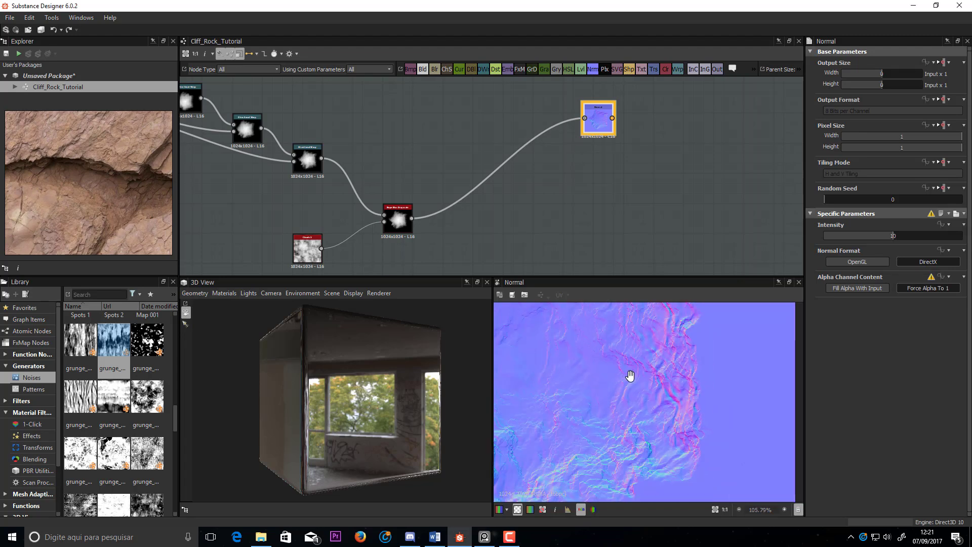
{"action": "middle_click_drag", "start_coordinate": [576, 398], "coordinate": [659, 382]}
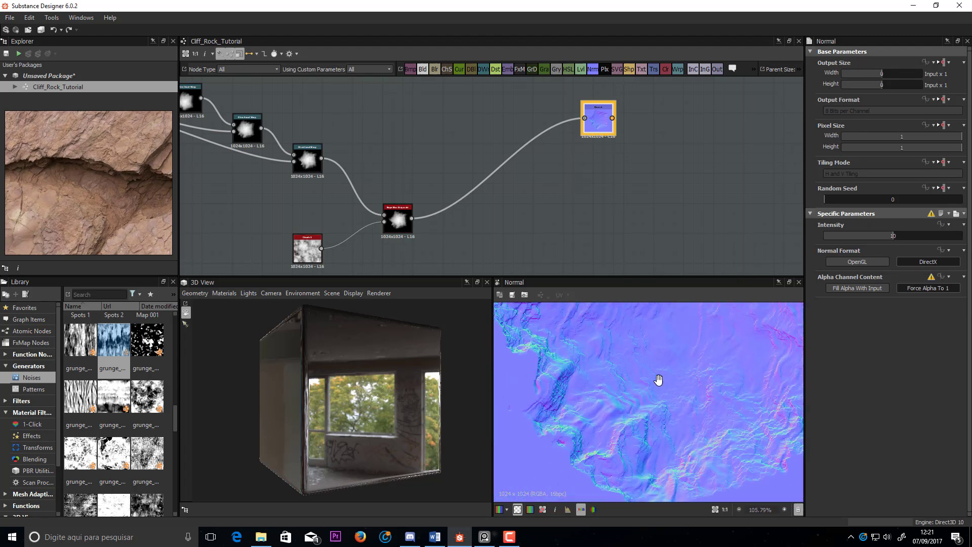
{"action": "middle_click_drag", "start_coordinate": [606, 350], "coordinate": [571, 370]}
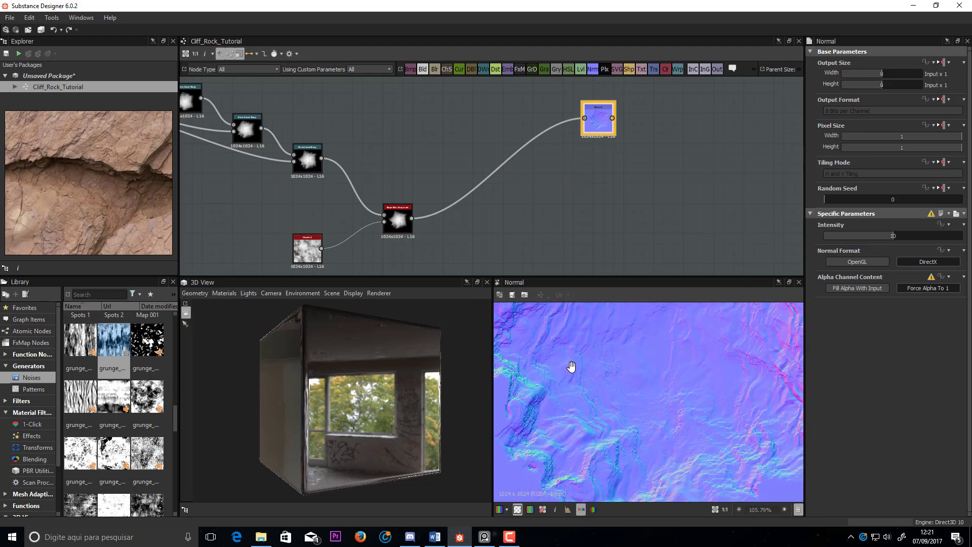
{"action": "scroll", "coordinate": [636, 418], "scroll_direction": "down", "scroll_amount": 2}
{"action": "middle_click_drag", "start_coordinate": [636, 418], "coordinate": [658, 360]}
{"action": "scroll", "coordinate": [658, 361], "scroll_direction": "down", "scroll_amount": 3}
{"action": "scroll", "coordinate": [704, 436], "scroll_direction": "up", "scroll_amount": 3}
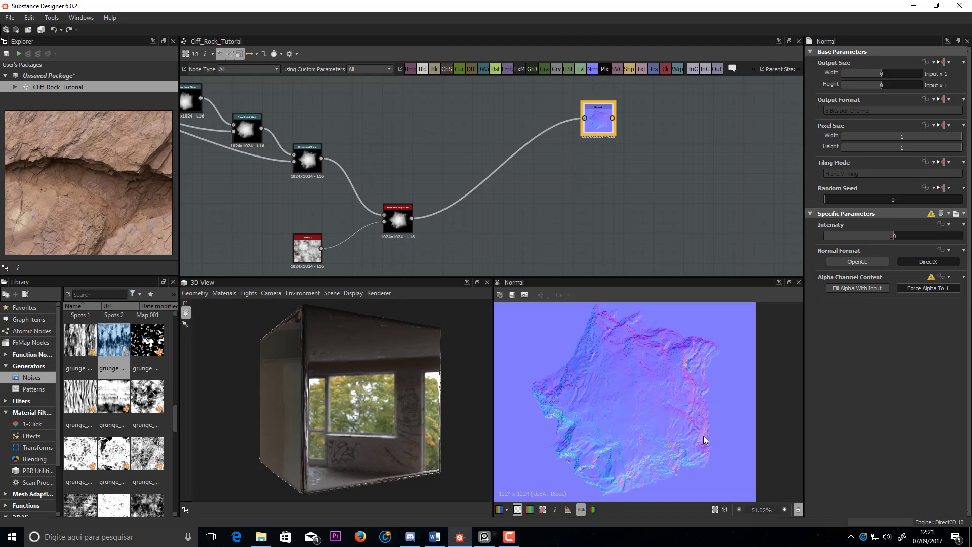
{"action": "scroll", "coordinate": [703, 430], "scroll_direction": "up", "scroll_amount": 2}
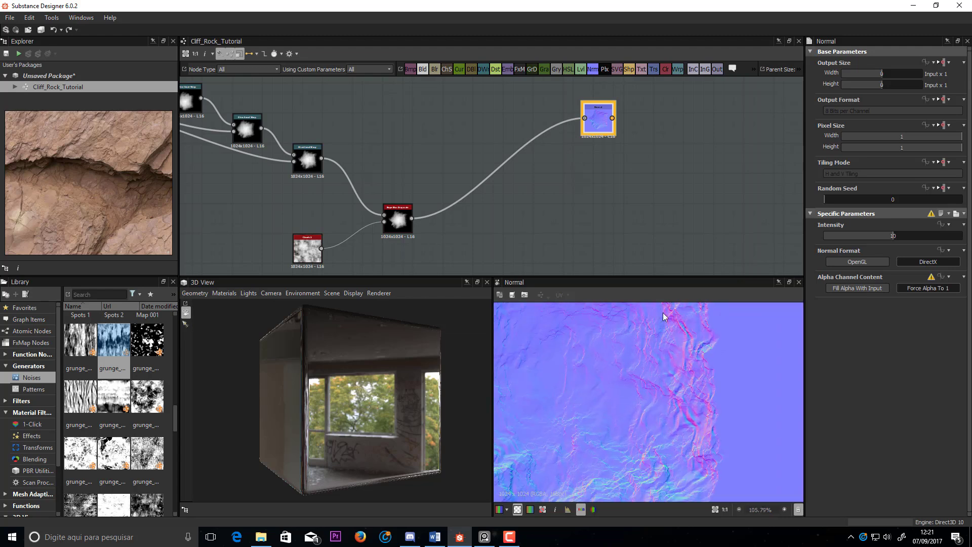
{"action": "double_click", "coordinate": [399, 223]}
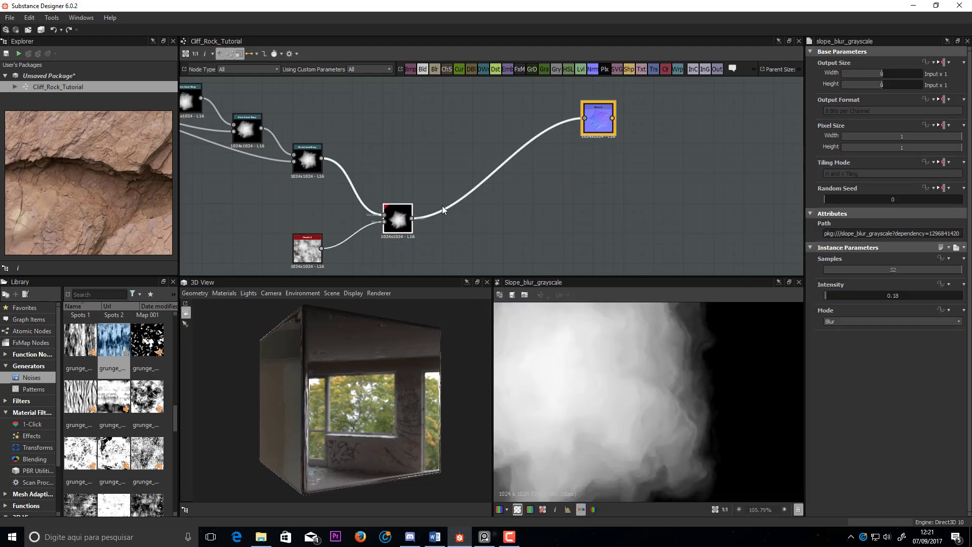
{"action": "double_click", "coordinate": [598, 119]}
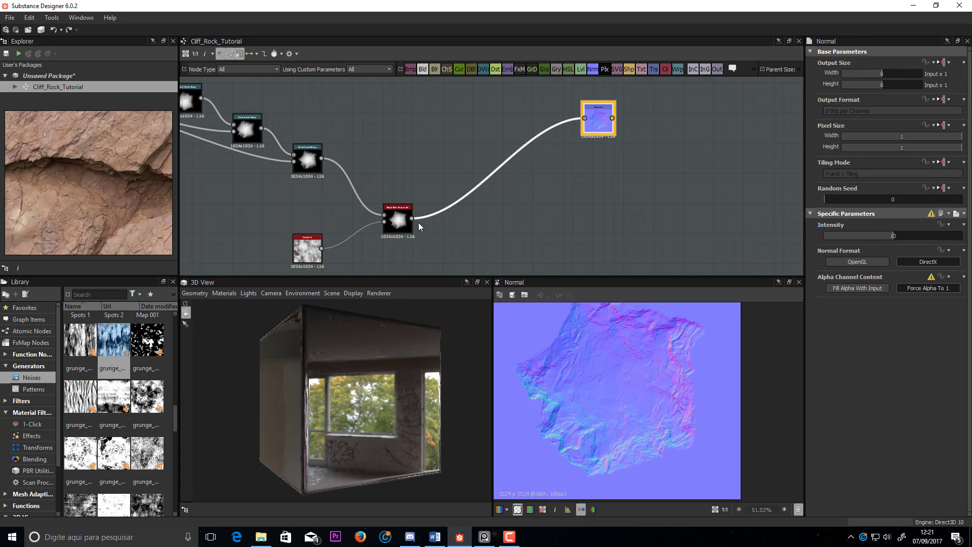
- Duplicate the Slope Blur Grayscale node, place the copy after the original and feed it the original's blurred output
{"action": "double_click", "coordinate": [402, 222]}
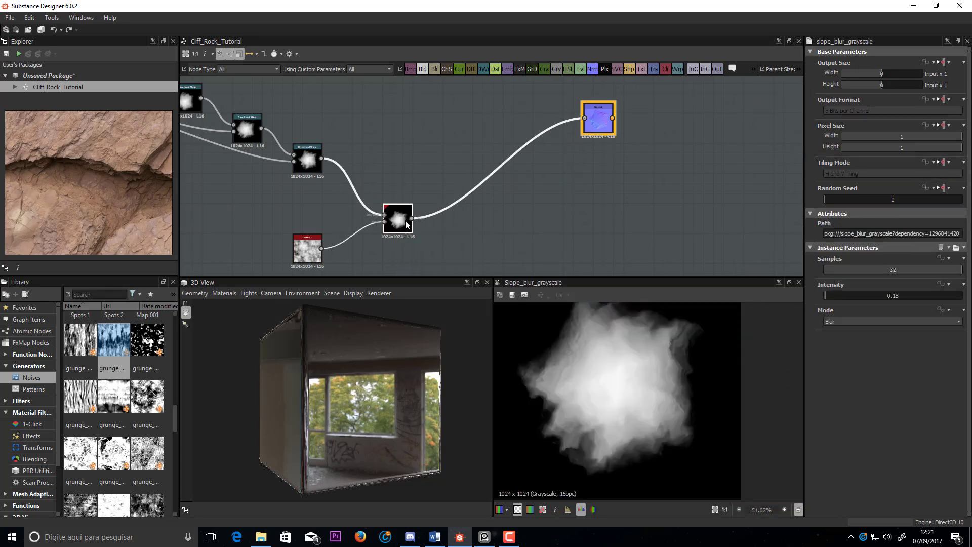
{"action": "key", "text": "ctrl+d"}
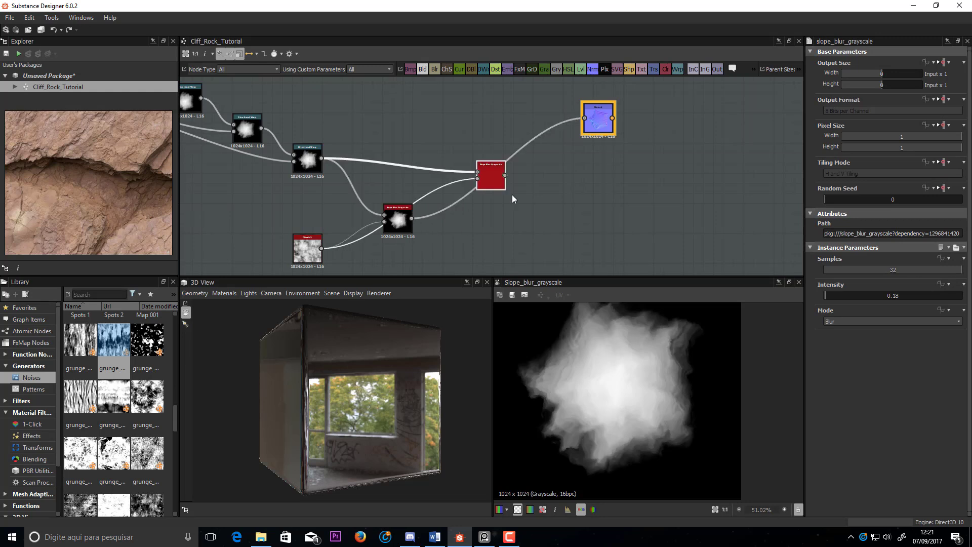
{"action": "left_click_drag", "start_coordinate": [492, 187], "coordinate": [490, 240]}
{"action": "middle_click_drag", "start_coordinate": [507, 238], "coordinate": [507, 171]}
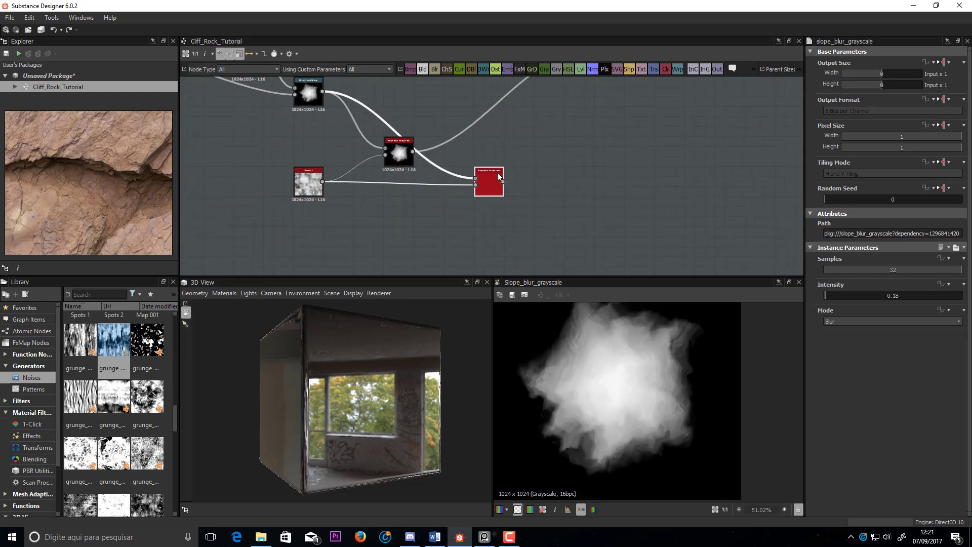
{"action": "left_click_drag", "start_coordinate": [490, 184], "coordinate": [499, 203]}
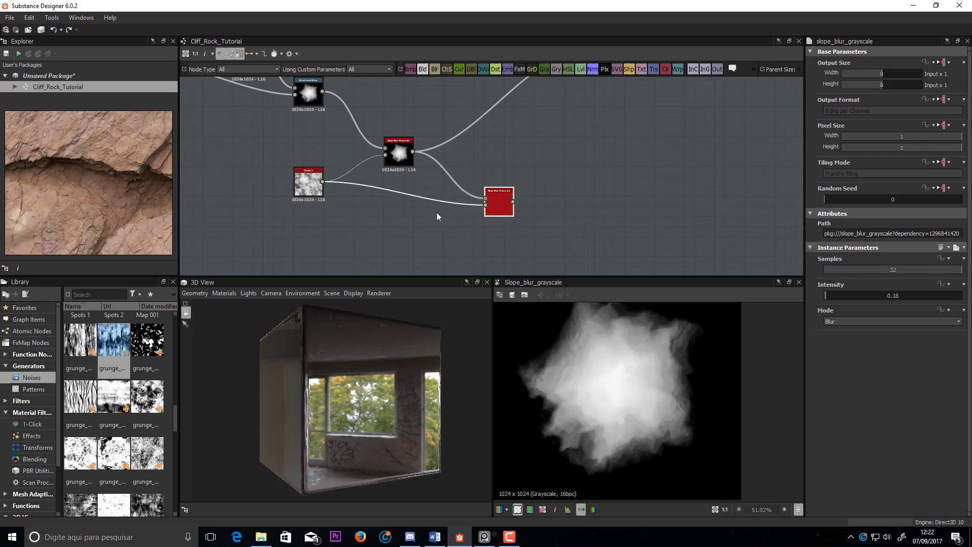
{"action": "key", "text": "space"}
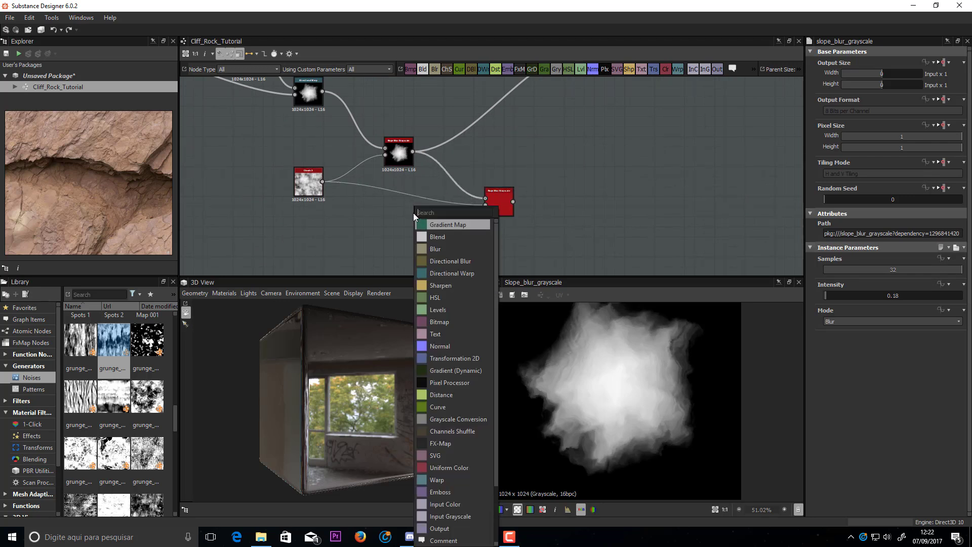
{"action": "type", "text": "fr"}
{"action": "left_click", "coordinate": [456, 285]}
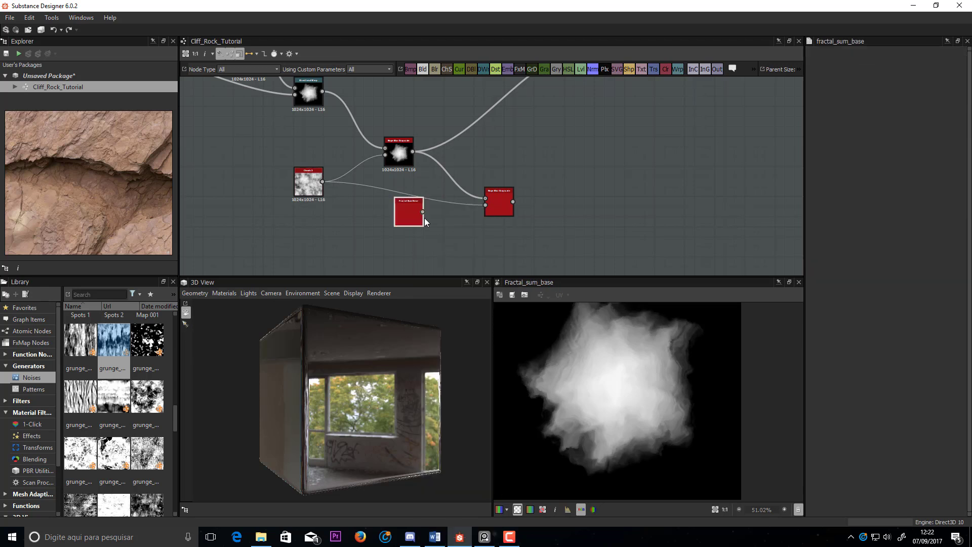
{"action": "mouse_move", "coordinate": [413, 241]}
{"action": "left_mouse_down"}
{"action": "mouse_move", "coordinate": [485, 202]}
{"action": "mouse_move", "coordinate": [397, 242]}
{"action": "left_mouse_up"}
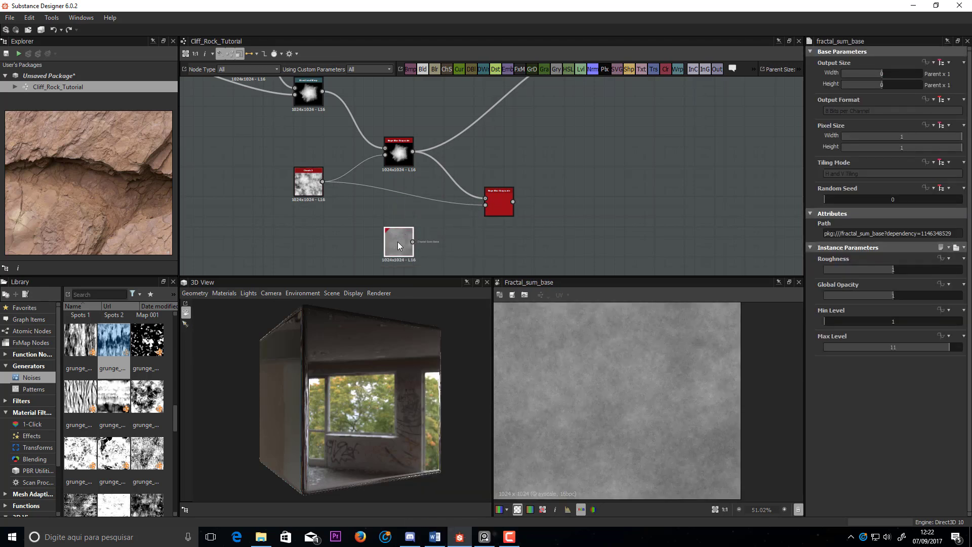
{"action": "key", "text": "Delete"}
- Add a BnW Spots 2 noise node and connect it to the slope input of the second Slope Blur Grayscale
{"action": "key", "text": "space"}
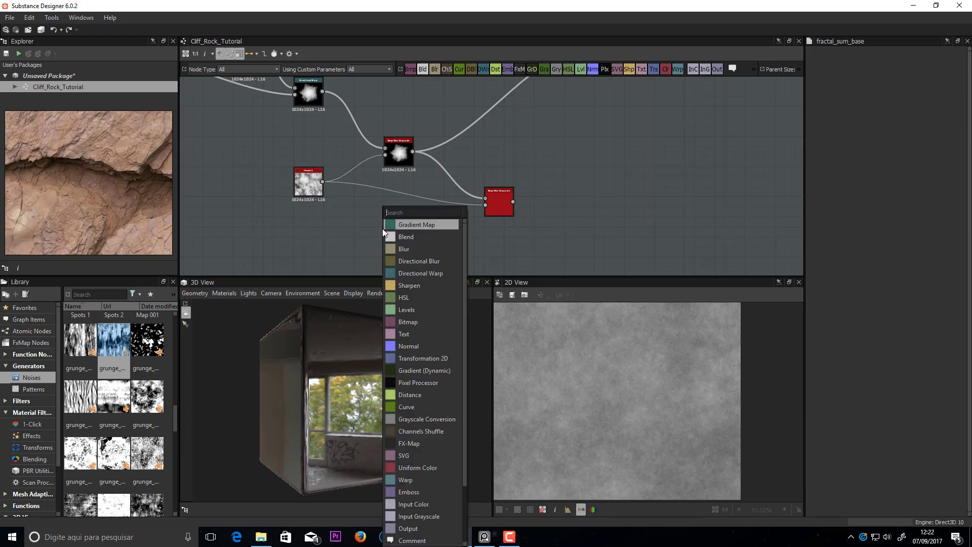
{"action": "type", "text": "bnw"}
{"action": "left_click", "coordinate": [412, 237]}
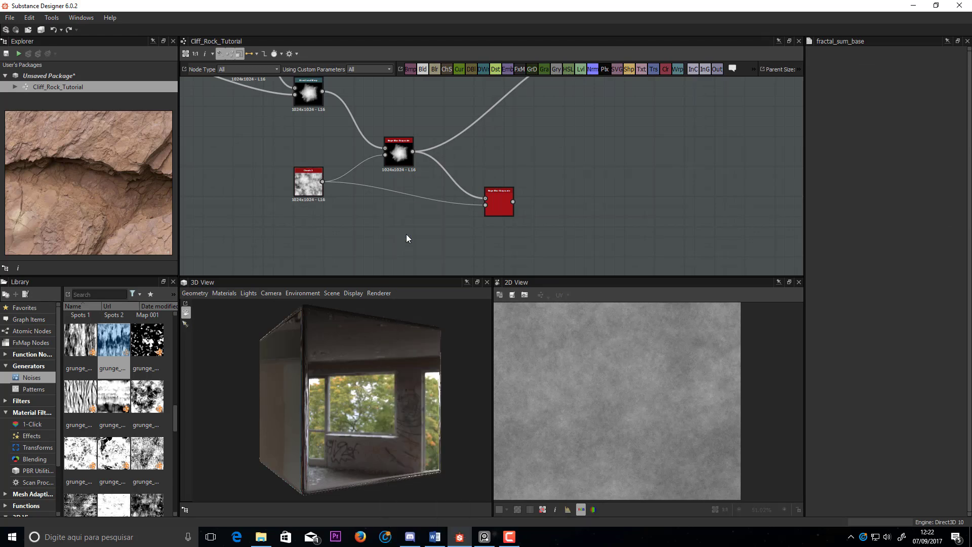
{"action": "left_click_drag", "start_coordinate": [398, 239], "coordinate": [494, 208]}
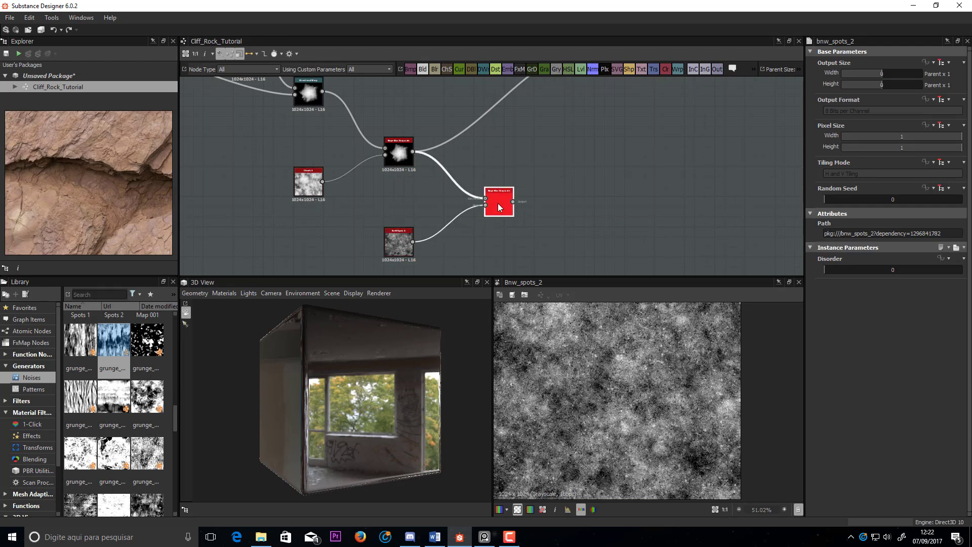
- Compare the edge detail of the second Slope Blur Grayscale output with that of the first one up close
{"action": "double_click", "coordinate": [498, 205]}
{"action": "scroll", "coordinate": [654, 405], "scroll_direction": "up", "scroll_amount": 8}
{"action": "middle_click_drag", "start_coordinate": [700, 403], "coordinate": [676, 415]}
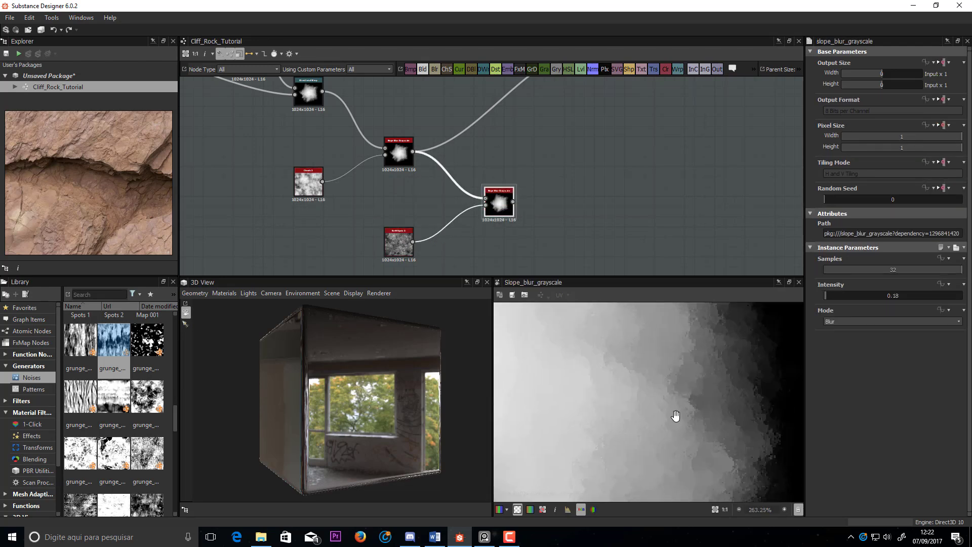
{"action": "double_click", "coordinate": [399, 152]}
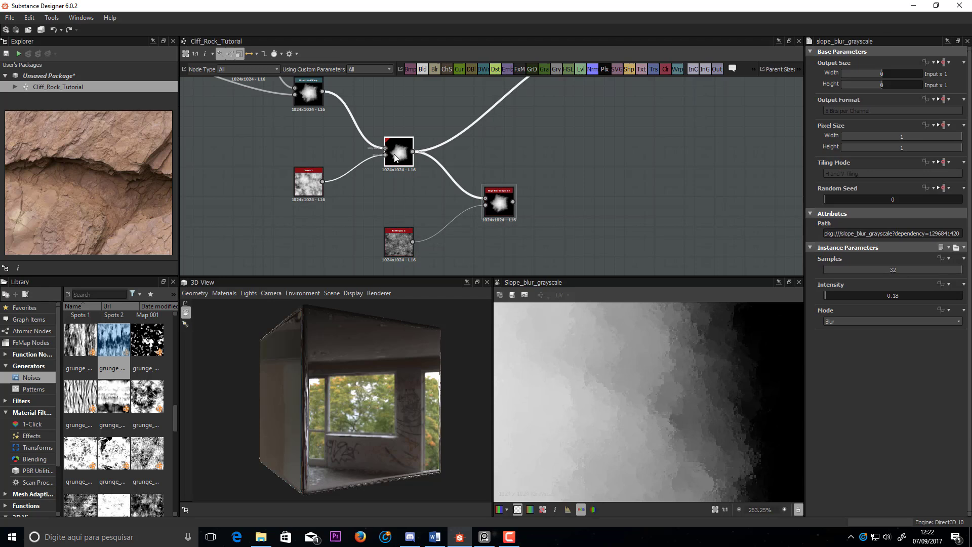
{"action": "double_click", "coordinate": [500, 196]}
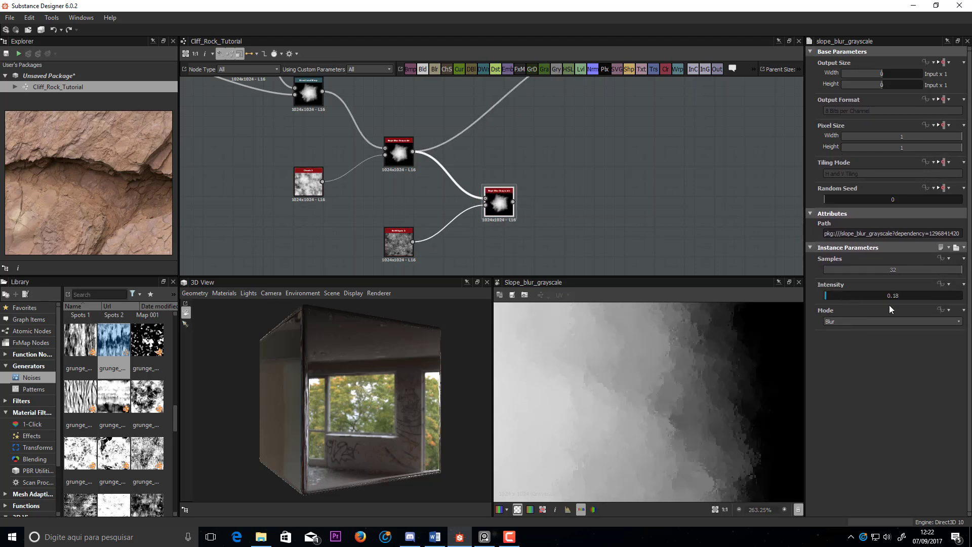
- Set the second Slope Blur Grayscale to Min mode with an intensity of 0.05 and compare it with the first blur
{"action": "left_click", "coordinate": [844, 321]}
{"action": "left_click", "coordinate": [833, 338]}
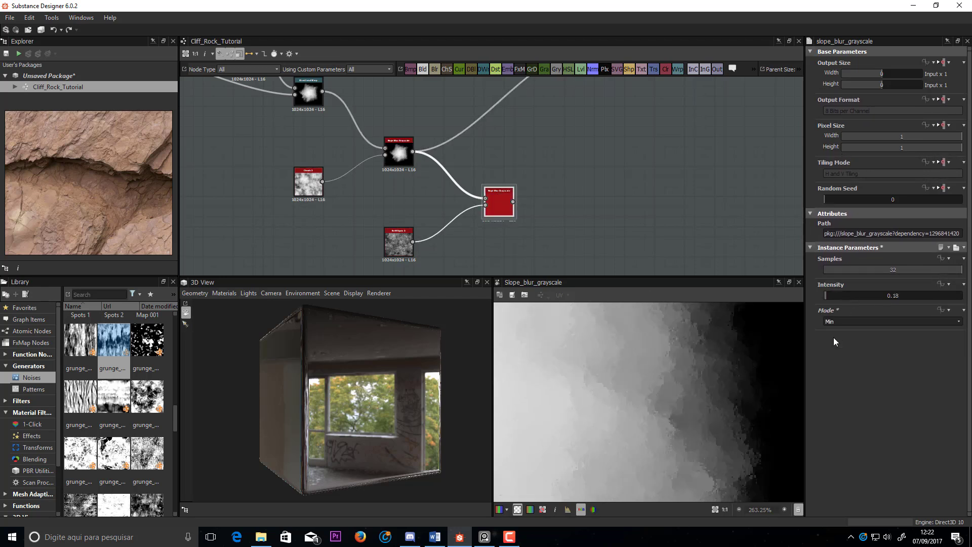
{"action": "left_click", "coordinate": [899, 291]}
{"action": "type", "text": "0.05"}
{"action": "key", "text": "Return"}
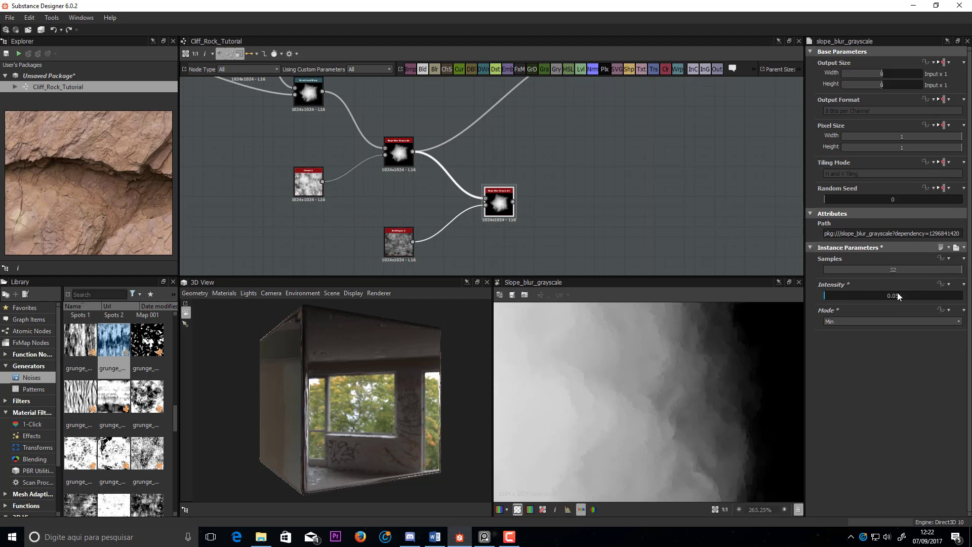
{"action": "double_click", "coordinate": [398, 157]}
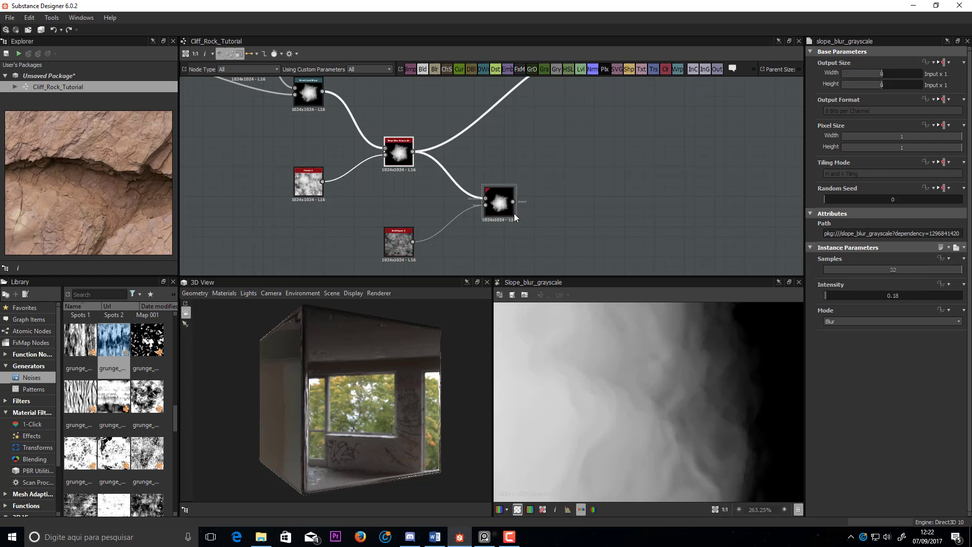
{"action": "double_click", "coordinate": [496, 205]}
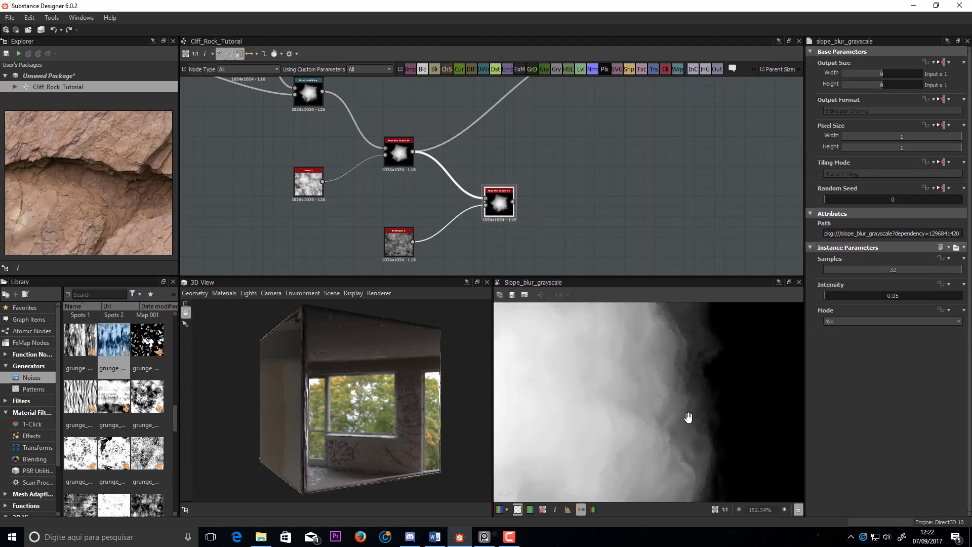
{"action": "middle_click_drag", "start_coordinate": [645, 435], "coordinate": [627, 330]}
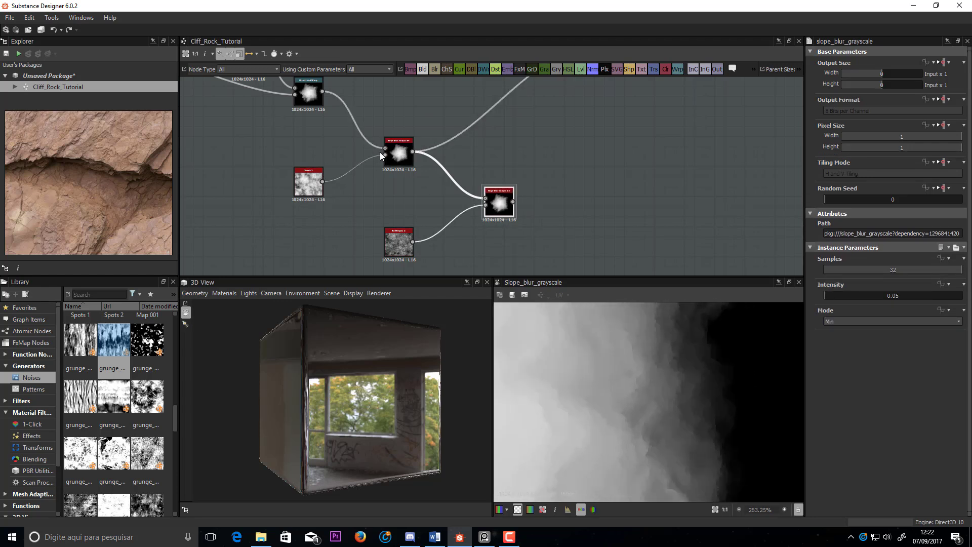
- Set the second Slope Blur Grayscale's intensity to 0.04 and check the rock's edge
{"action": "left_click", "coordinate": [498, 203]}
{"action": "double_click", "coordinate": [904, 296]}
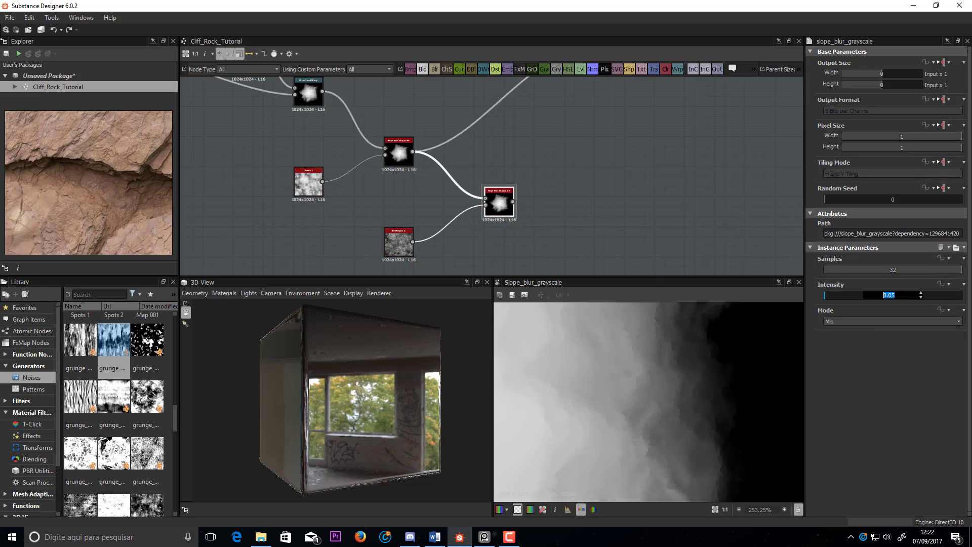
{"action": "key", "text": "BackSpace"}
{"action": "type", "text": "4"}
{"action": "key", "text": "Return"}
{"action": "scroll", "coordinate": [628, 417], "scroll_direction": "down", "scroll_amount": 10}
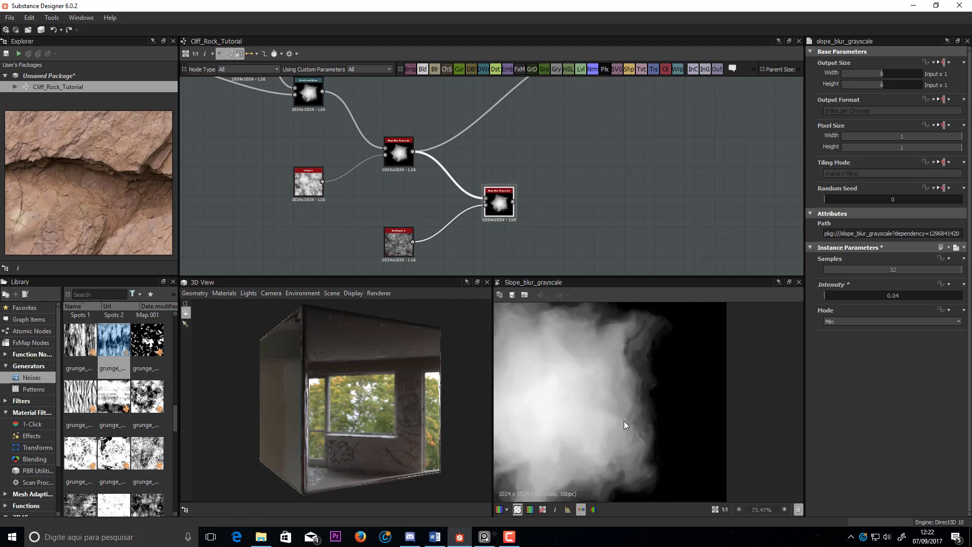
{"action": "scroll", "coordinate": [659, 425], "scroll_direction": "up", "scroll_amount": 10}
- Reroute the Normal node's input to the second Slope Blur Grayscale output and display the normal map
{"action": "middle_click_drag", "start_coordinate": [508, 158], "coordinate": [383, 212]}
{"action": "double_click", "coordinate": [478, 107]}
{"action": "scroll", "coordinate": [711, 421], "scroll_direction": "up", "scroll_amount": 5}
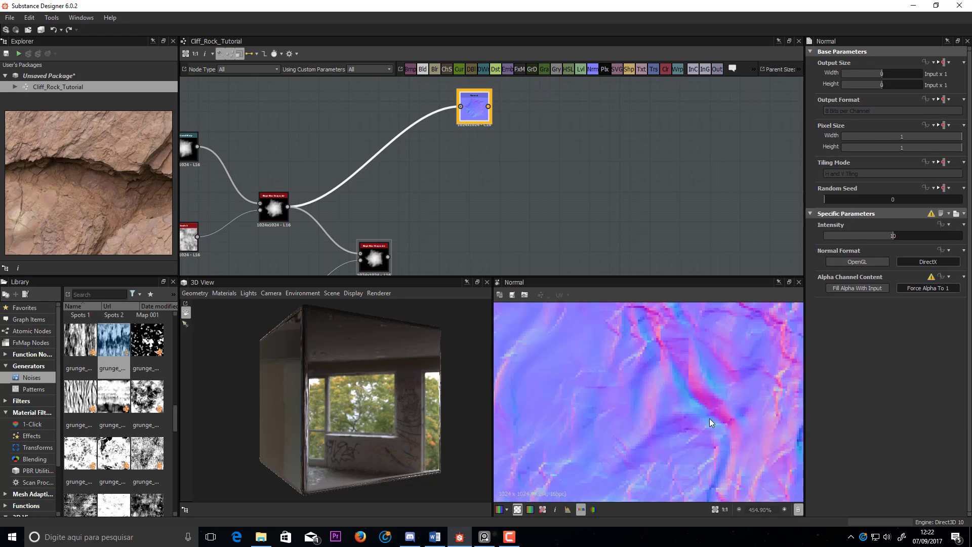
{"action": "left_click_drag", "start_coordinate": [373, 262], "coordinate": [460, 106]}
{"action": "scroll", "coordinate": [719, 369], "scroll_direction": "down", "scroll_amount": 1}
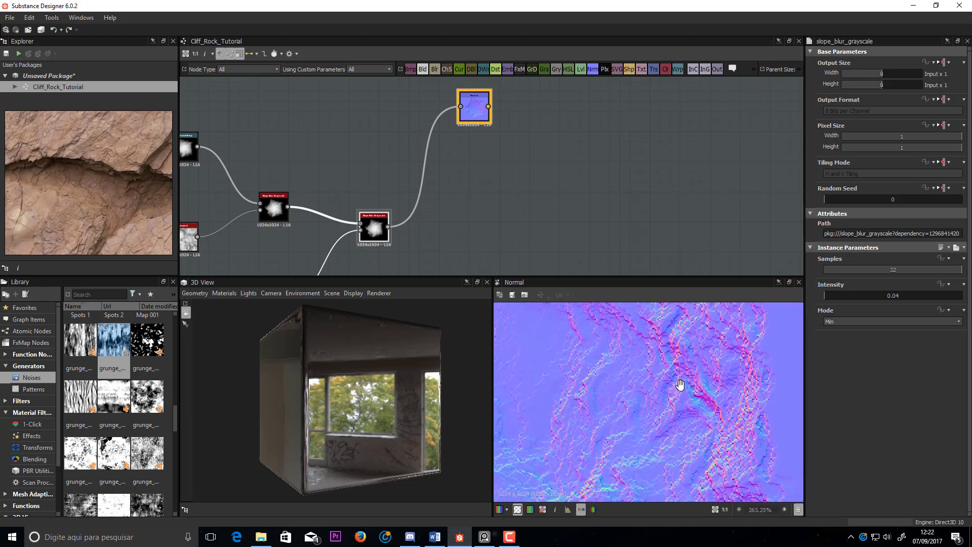
{"action": "double_click", "coordinate": [373, 228]}
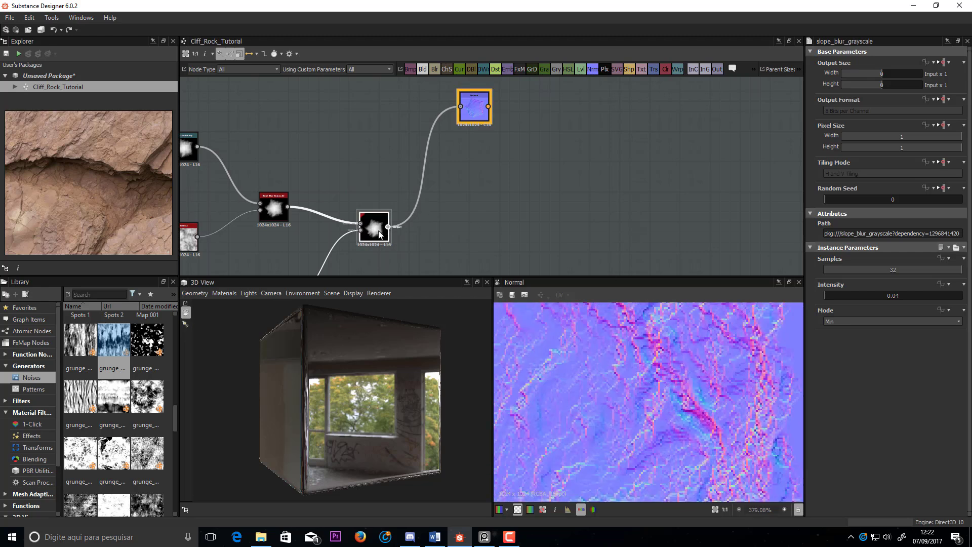
{"action": "double_click", "coordinate": [478, 107]}
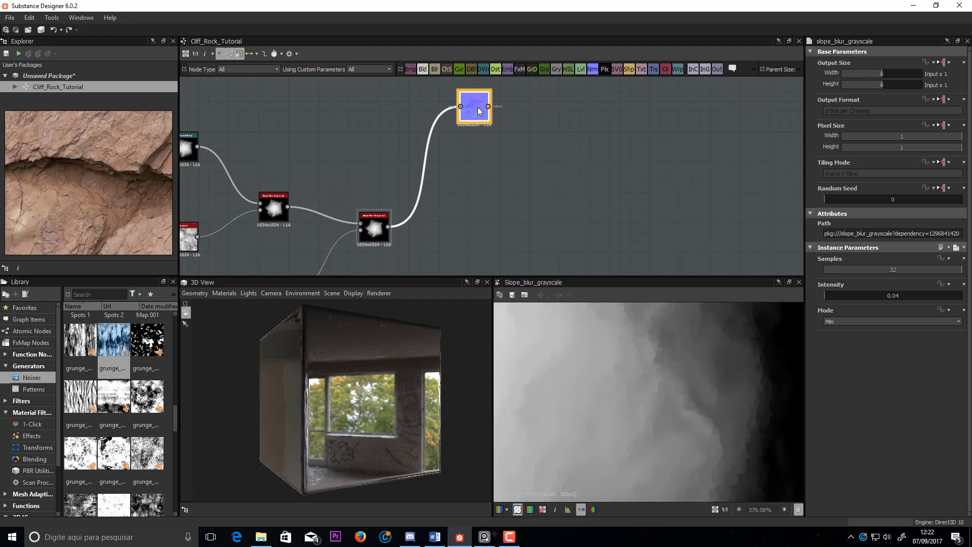
- Lower the second Slope Blur Grayscale's intensity to 0.01
{"action": "left_click", "coordinate": [374, 227]}
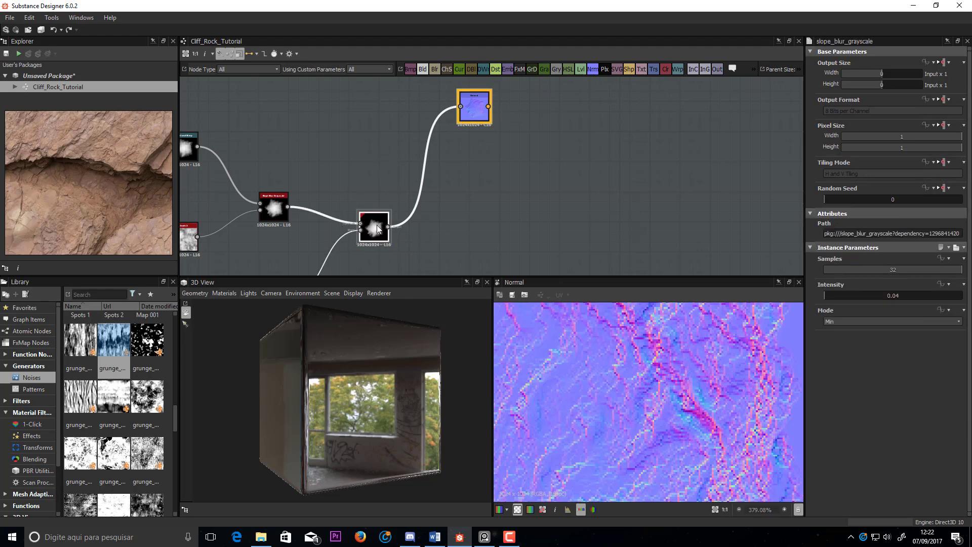
{"action": "double_click", "coordinate": [901, 295]}
{"action": "key", "text": "BackSpace"}
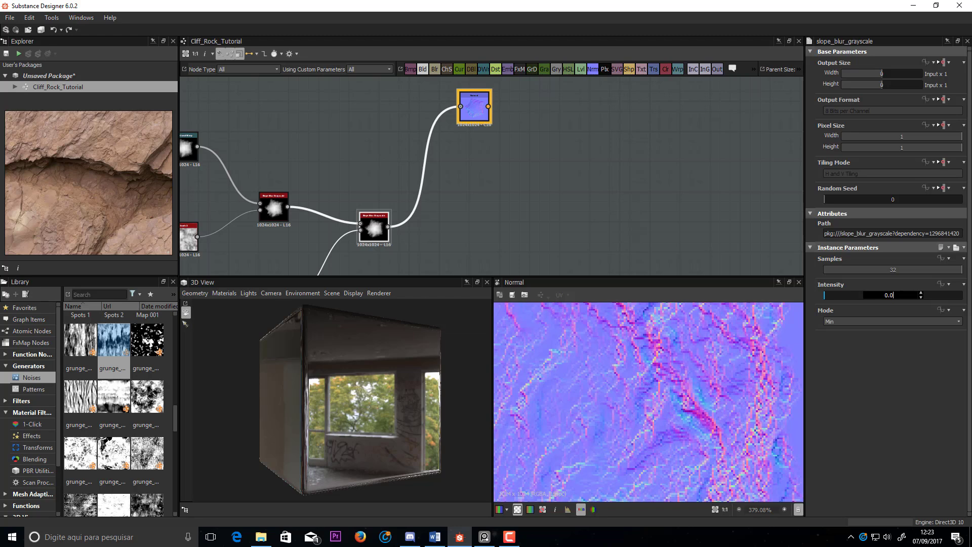
{"action": "type", "text": "1"}
{"action": "key", "text": "Return"}
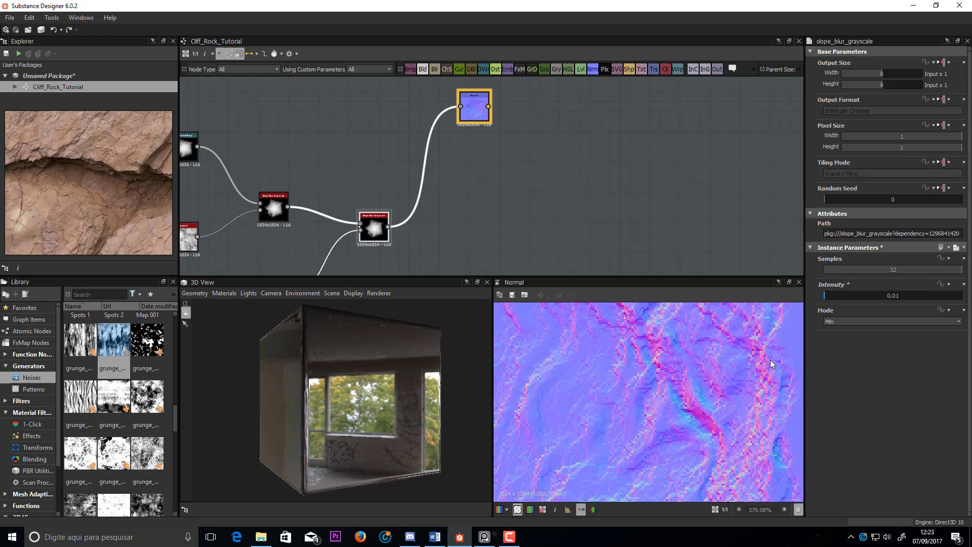
- Compare the Normal result from both slope blurs and examine the fine surface and edge detail around the rock
{"action": "left_click_drag", "start_coordinate": [288, 206], "coordinate": [388, 227]}
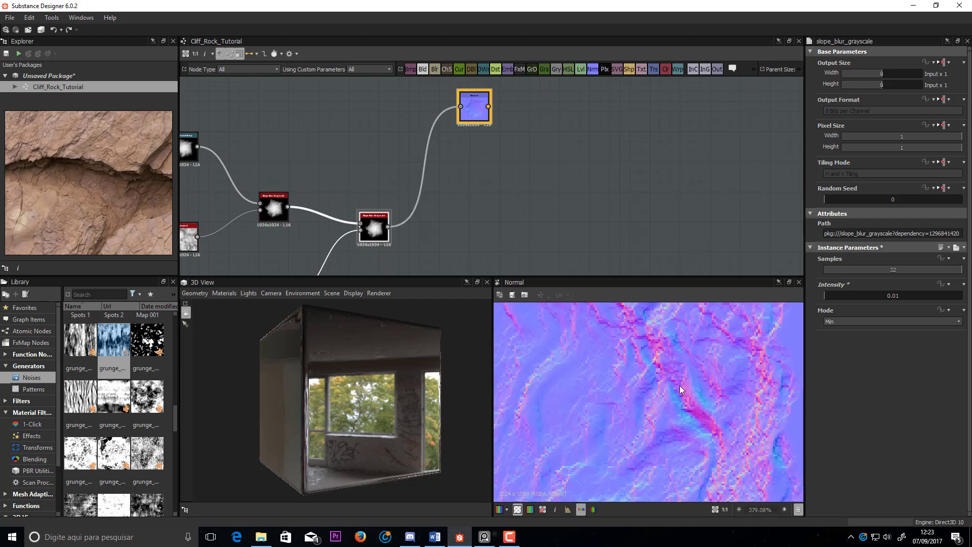
{"action": "scroll", "coordinate": [680, 385], "scroll_direction": "down", "scroll_amount": 5}
{"action": "scroll", "coordinate": [666, 381], "scroll_direction": "up", "scroll_amount": 3}
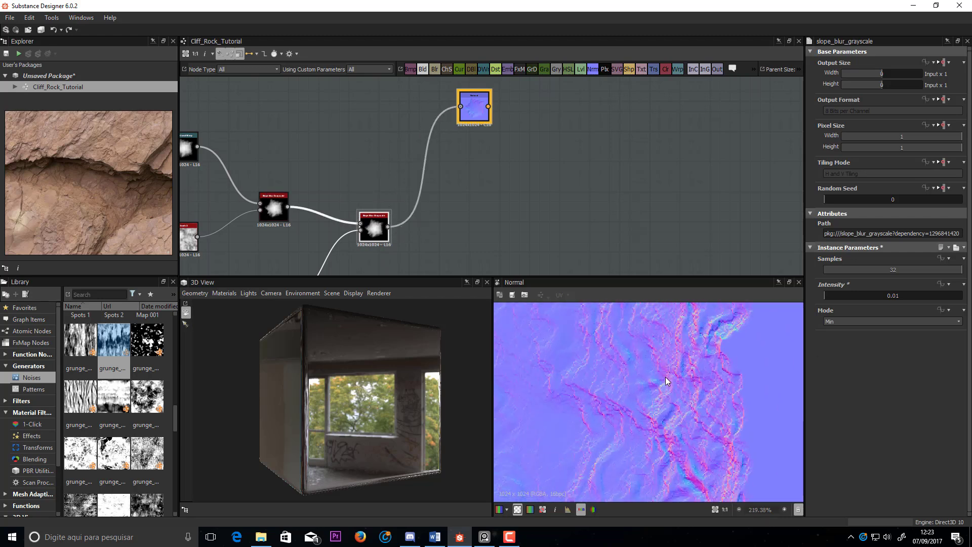
{"action": "middle_click_drag", "start_coordinate": [673, 362], "coordinate": [658, 423]}
{"action": "scroll", "coordinate": [710, 373], "scroll_direction": "down", "scroll_amount": 4}
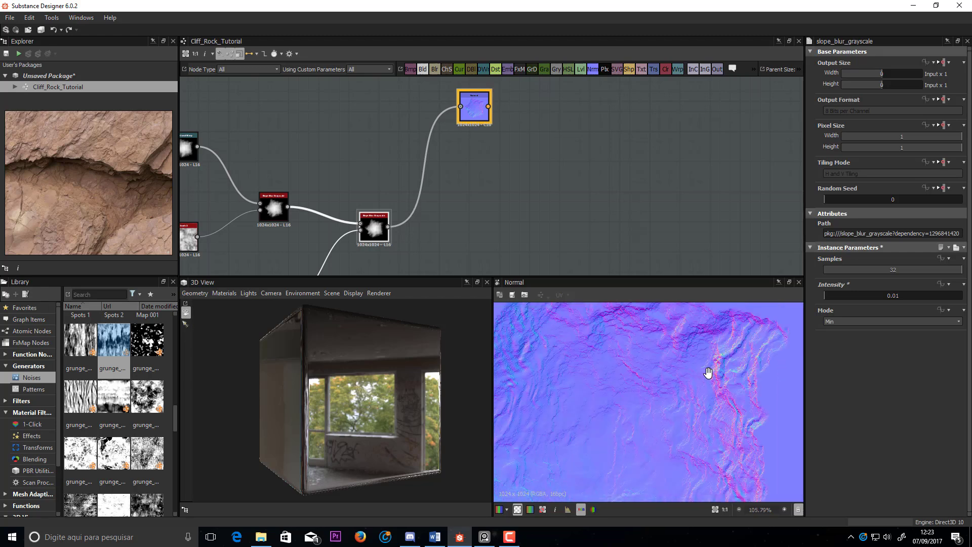
{"action": "middle_click_drag", "start_coordinate": [722, 401], "coordinate": [629, 394]}
{"action": "middle_click_drag", "start_coordinate": [733, 358], "coordinate": [708, 374]}
{"action": "scroll", "coordinate": [721, 452], "scroll_direction": "up", "scroll_amount": 3}
{"action": "scroll", "coordinate": [709, 369], "scroll_direction": "up", "scroll_amount": 1}
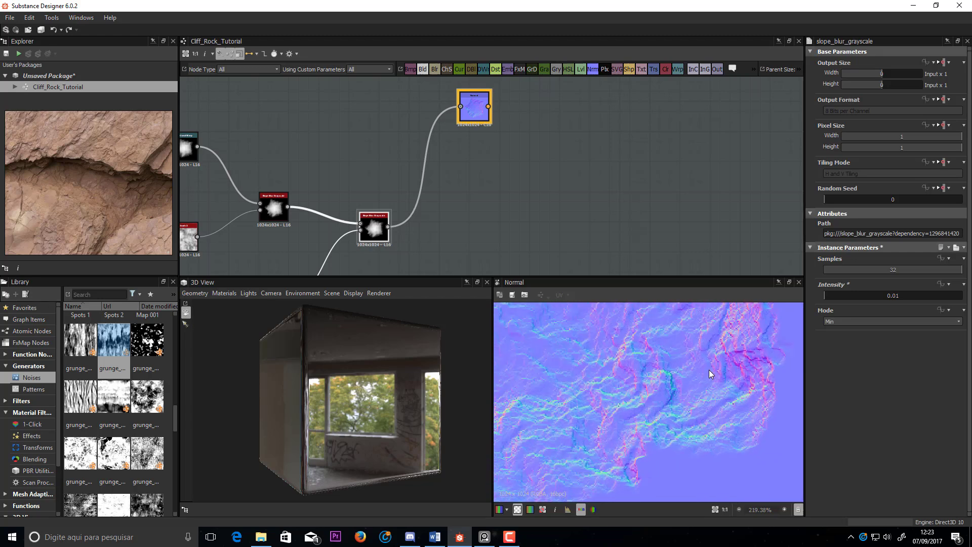
{"action": "middle_click_drag", "start_coordinate": [688, 341], "coordinate": [686, 403]}
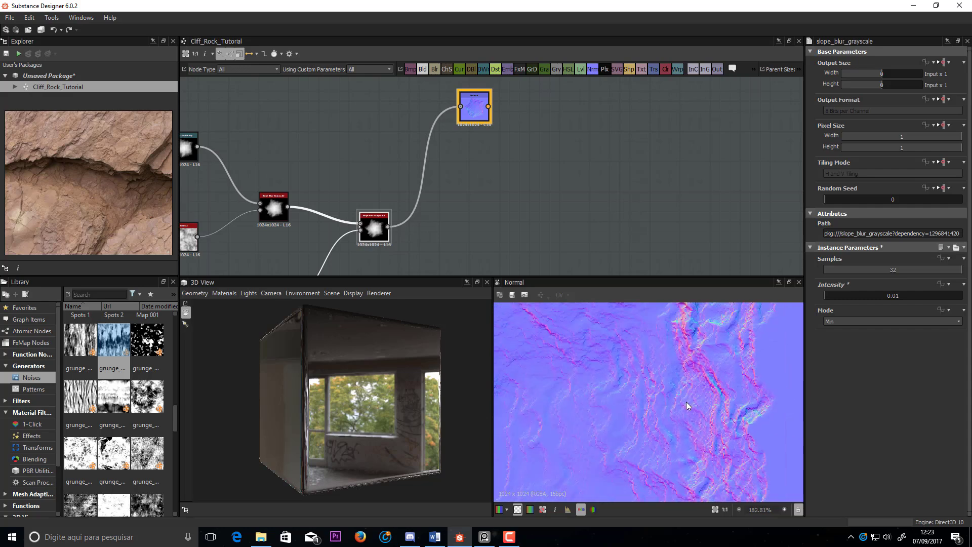